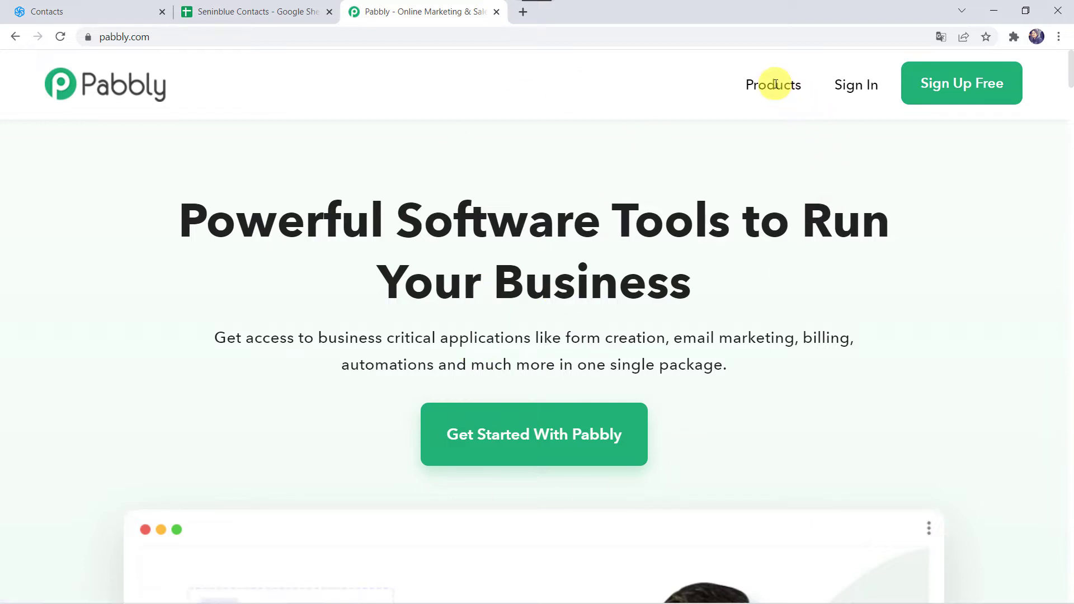
Open the Pabbly Connect product page, sign in to the account and access the Pabbly Connect dashboard
mouse_move(772, 85)
left_click(369, 306)
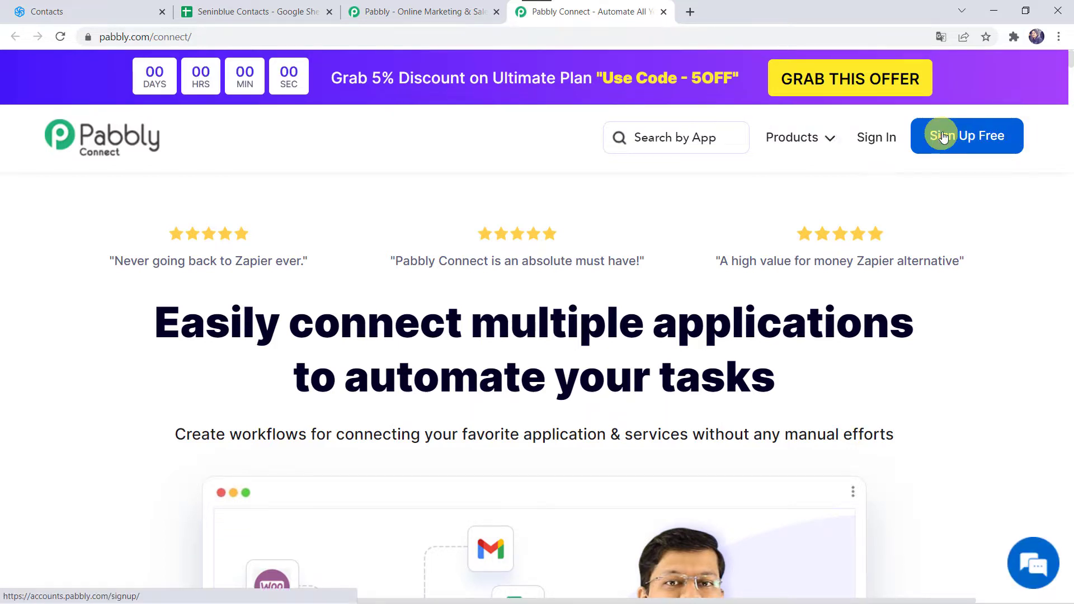
left_click(871, 147)
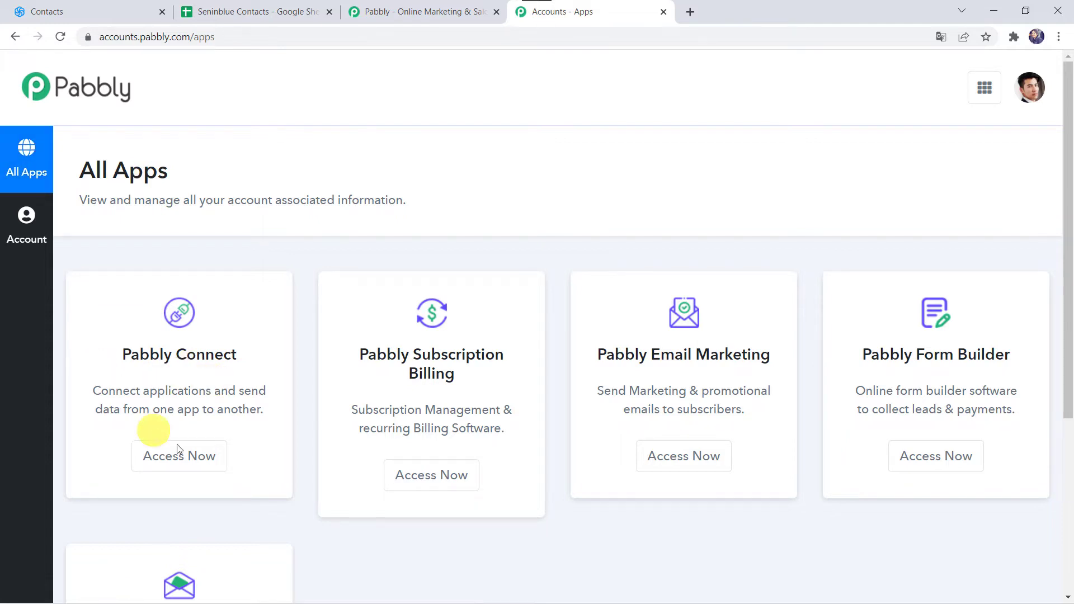
left_click(188, 462)
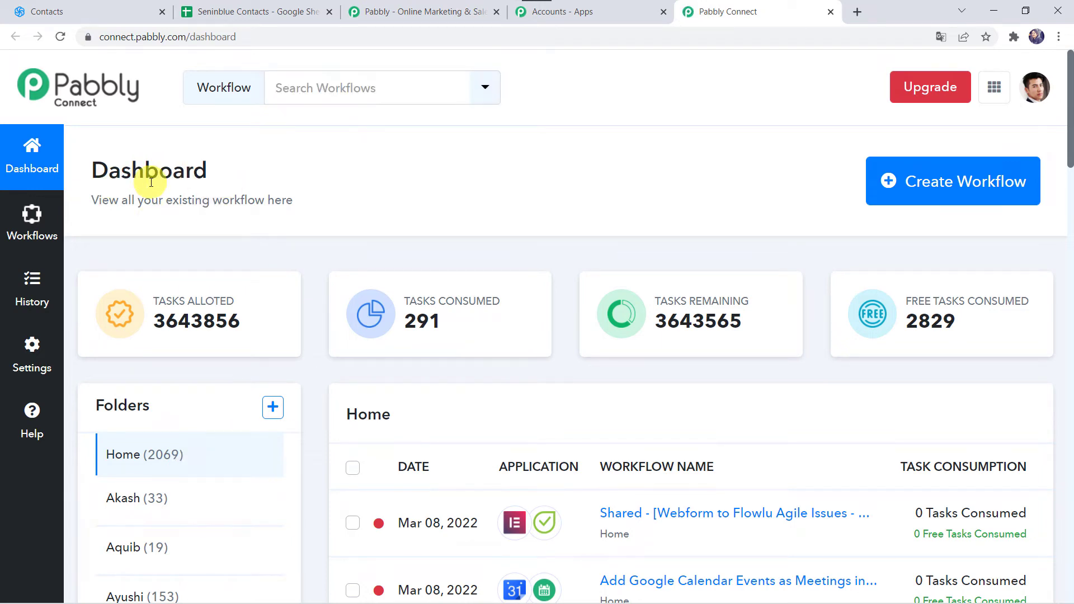
Create a new workflow named "Save Sendinblue Contact Details to Google Sheets"
scroll(582, 492, "down", 5)
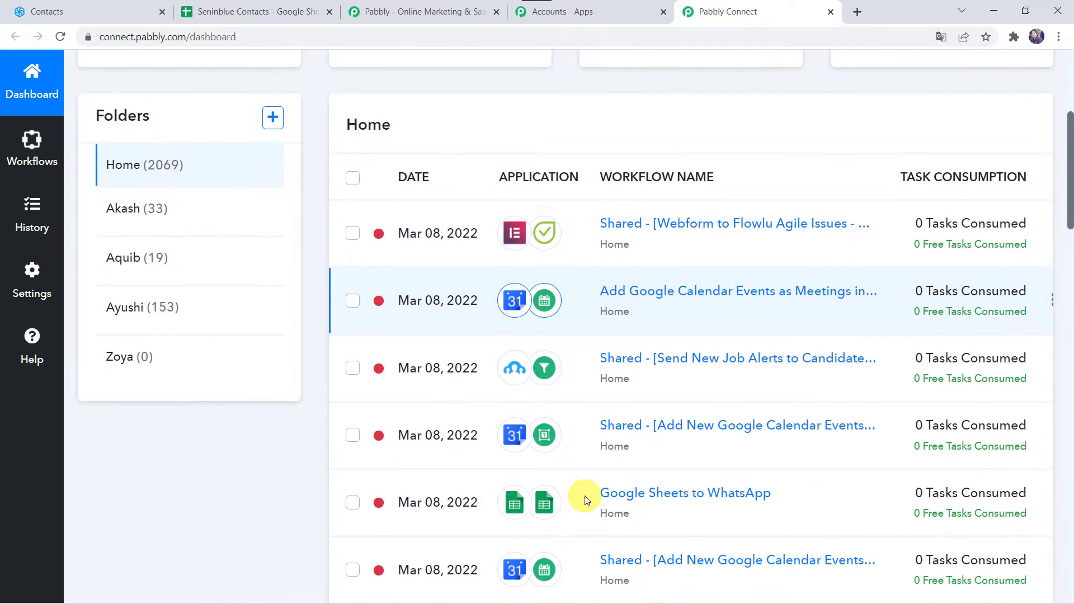
scroll(587, 499, "up", 5)
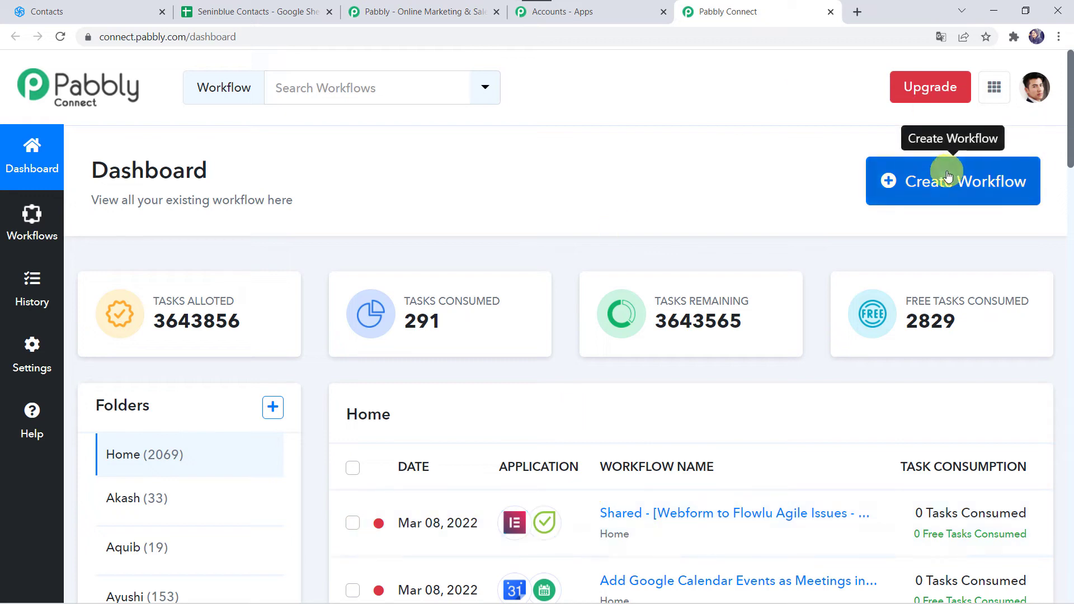
left_click(946, 179)
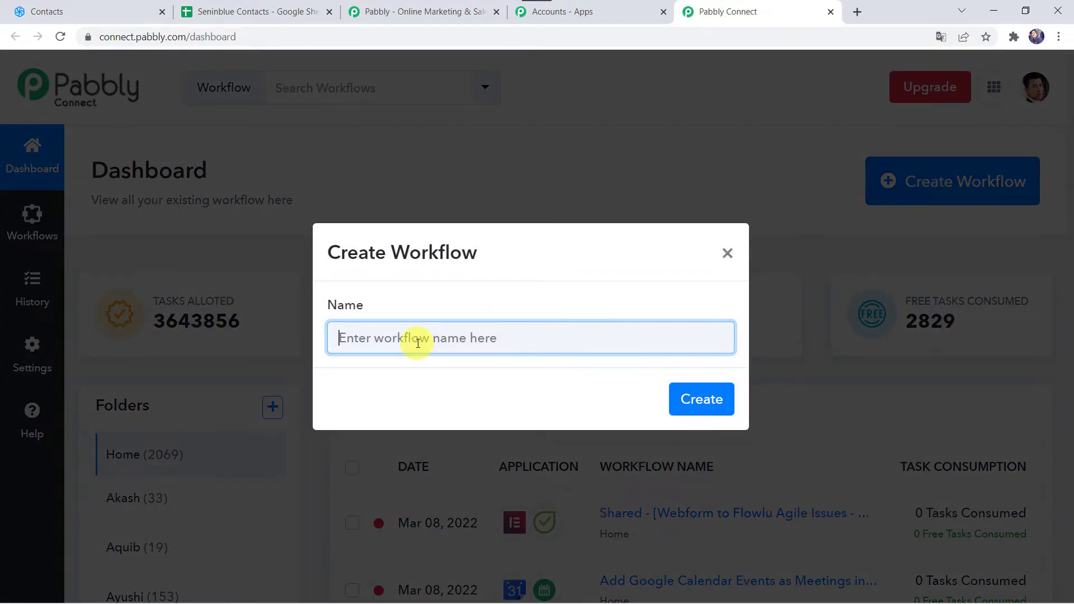
type("Save Sendinblue Contact Details to Google Sheets")
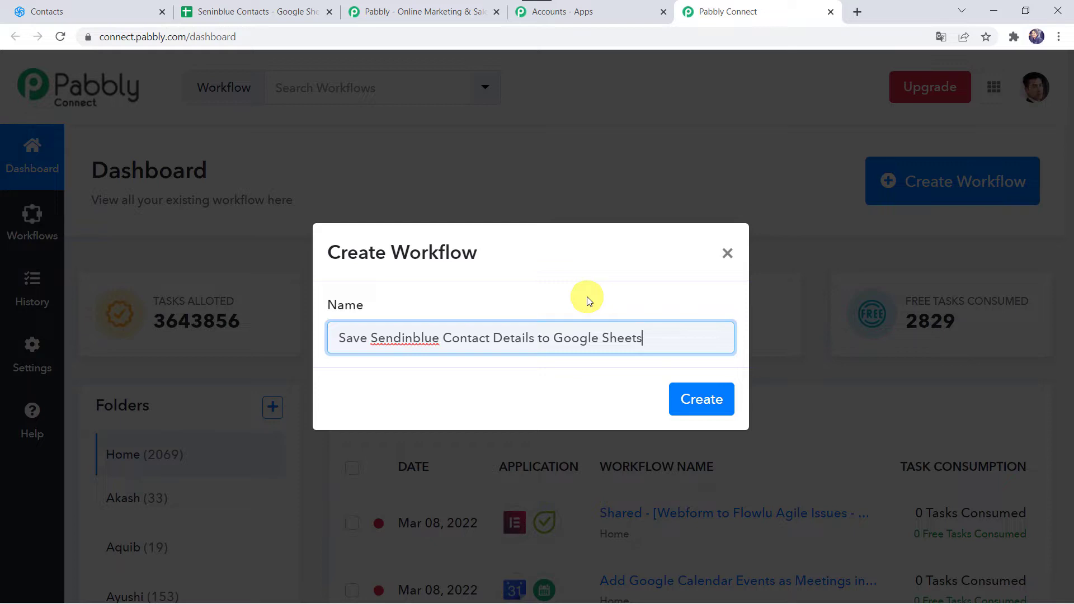
left_click(689, 401)
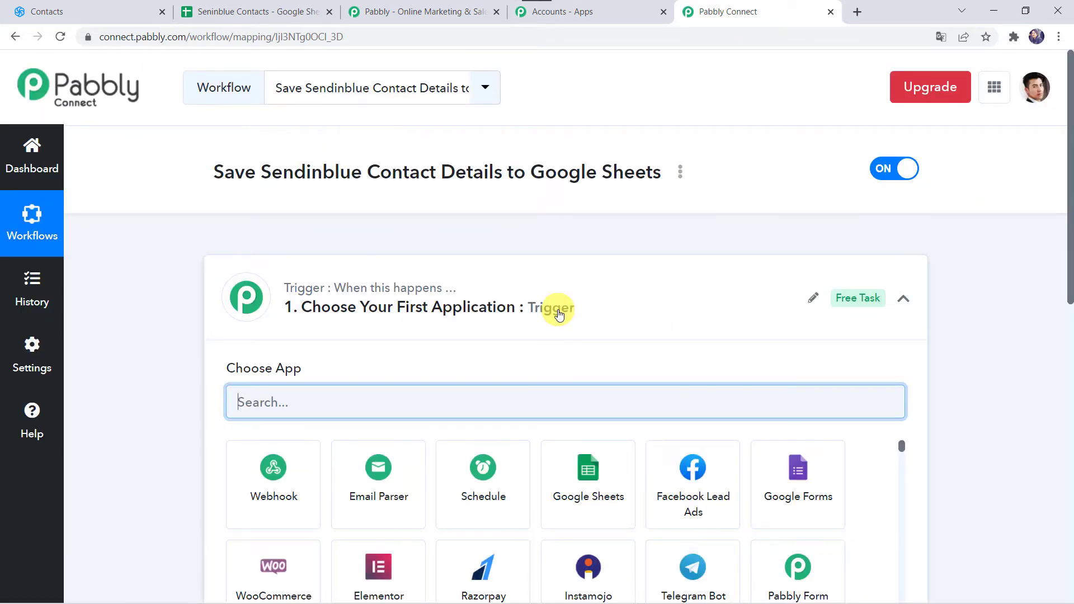
Set the workflow's trigger to the Sendinblue app with the event New Contact Added to a List
left_click(557, 311)
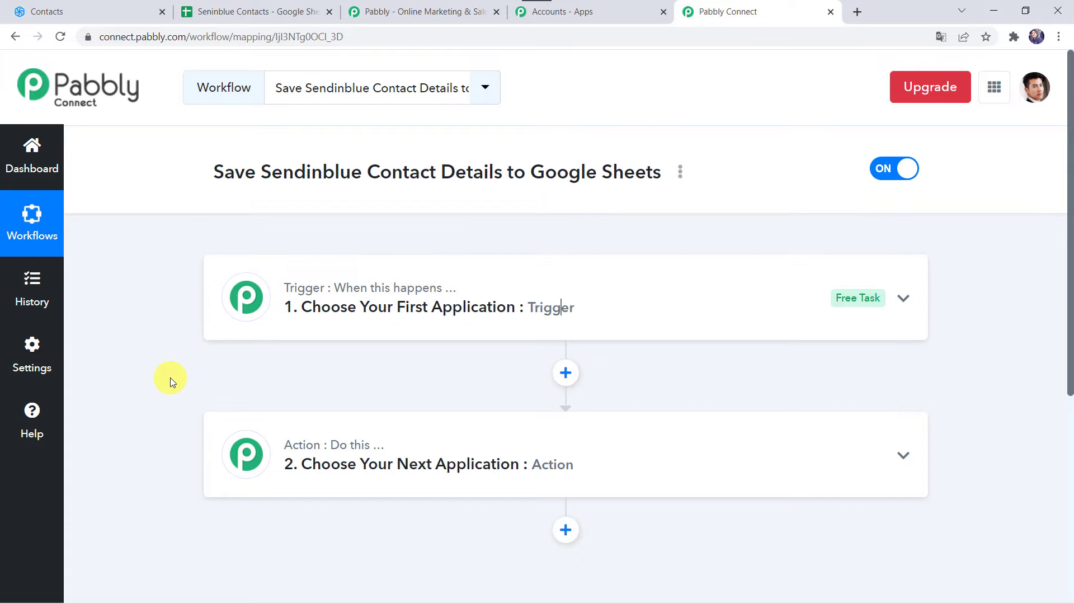
left_click(533, 290)
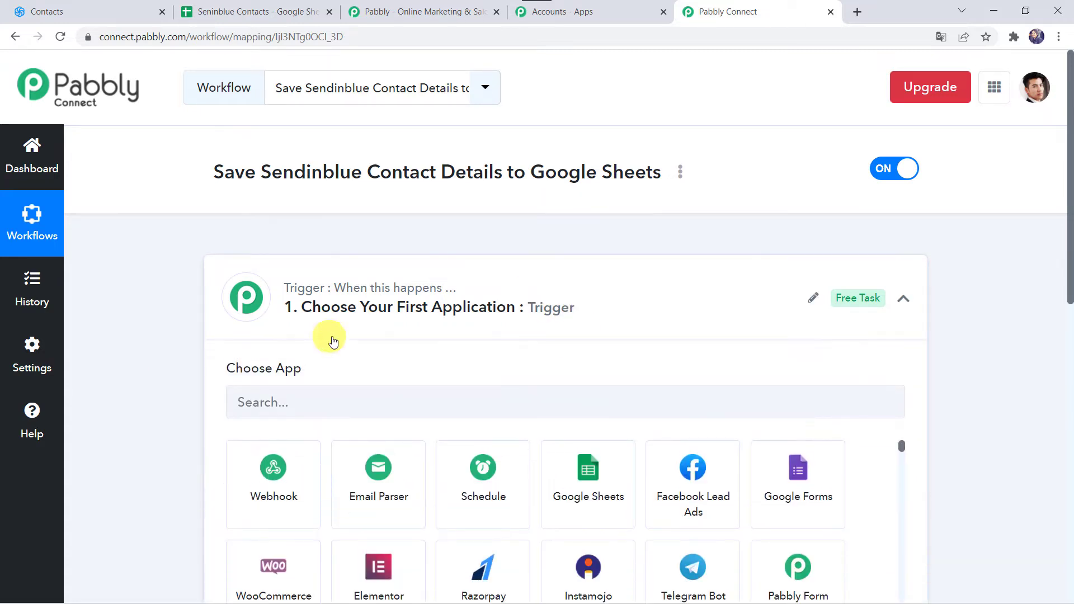
left_click(287, 399)
type("Sendi")
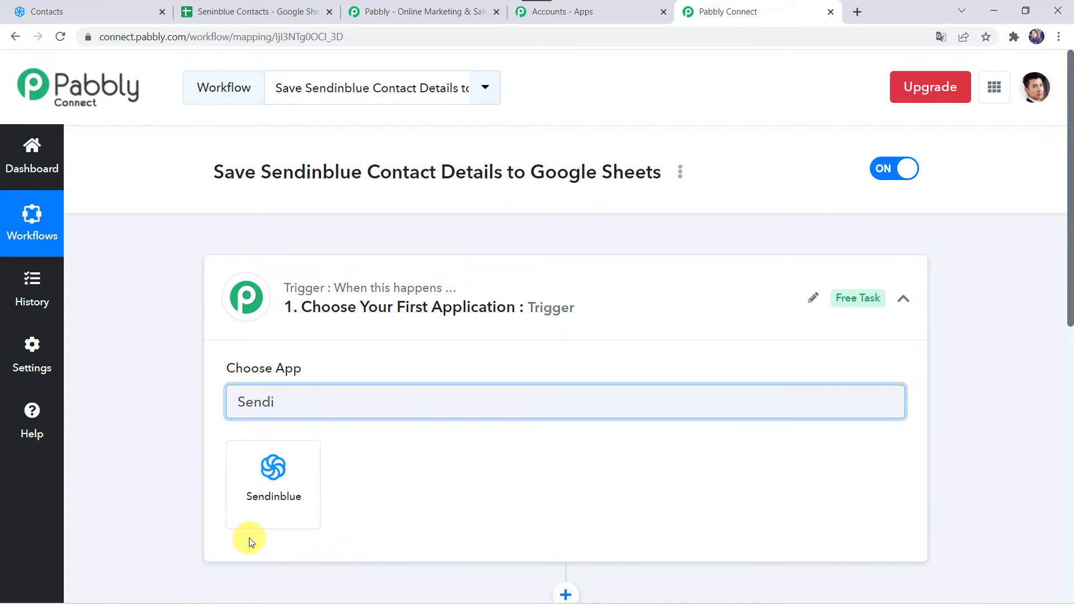
left_click(249, 537)
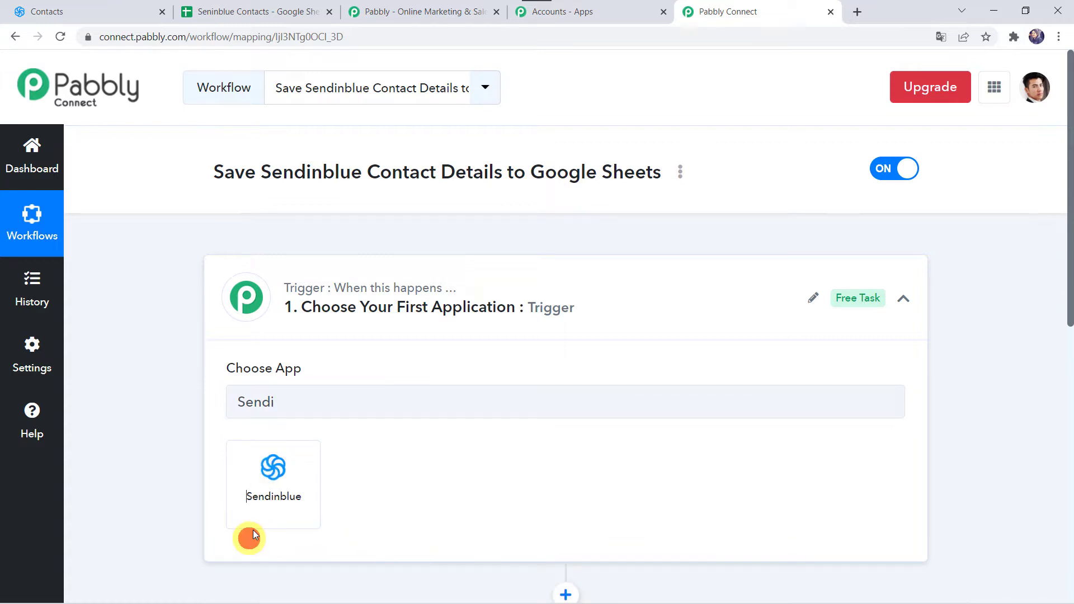
left_click(264, 499)
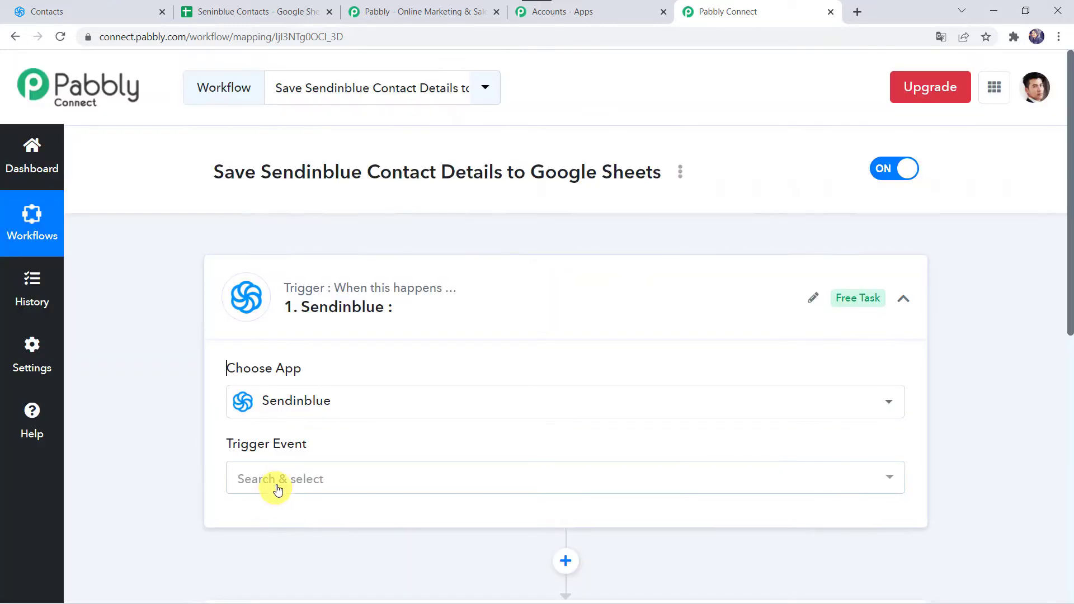
left_click(277, 481)
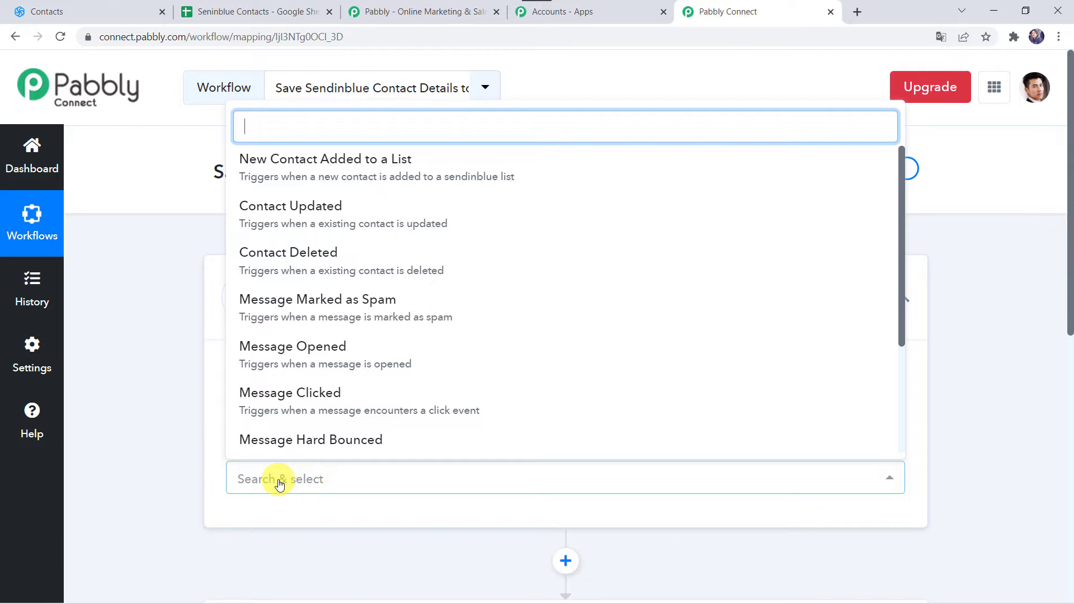
left_click(326, 162)
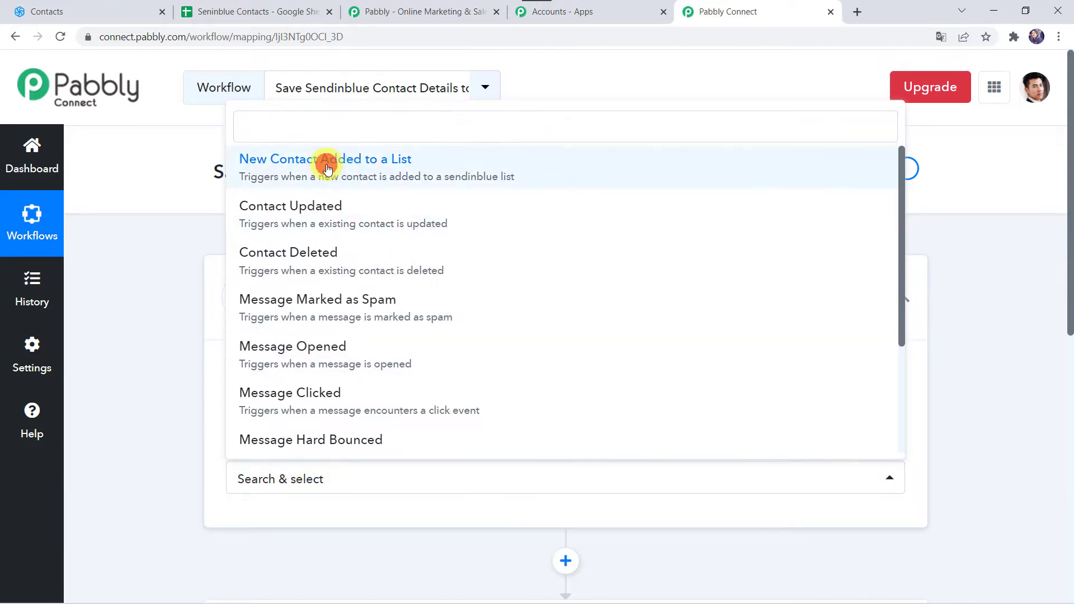
Switch to Sendinblue and start adding a new webhook from the contacts settings
scroll(408, 431, "down", 4)
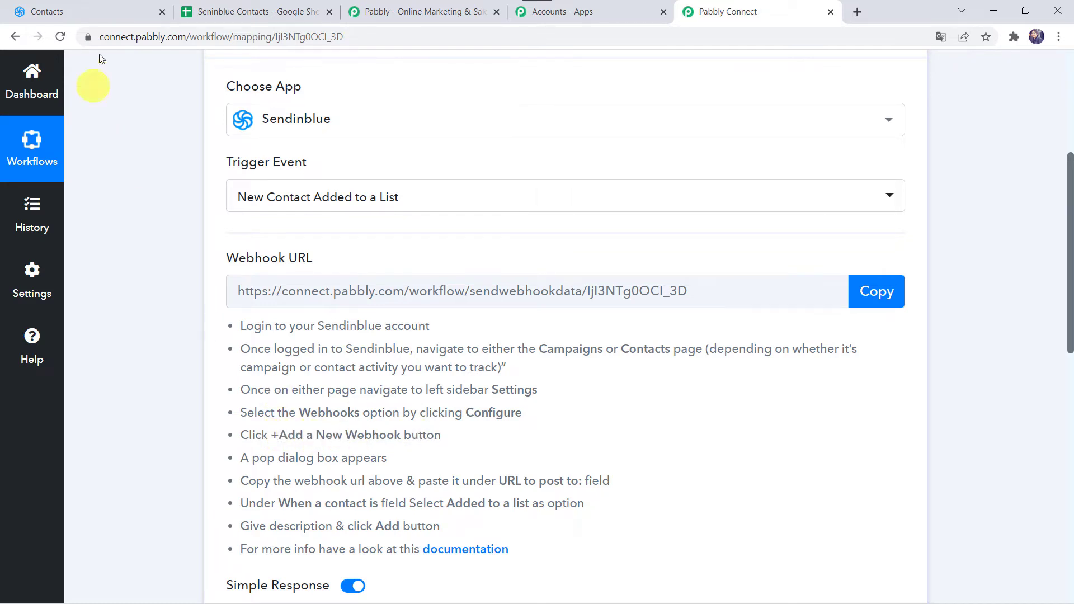
left_click(53, 7)
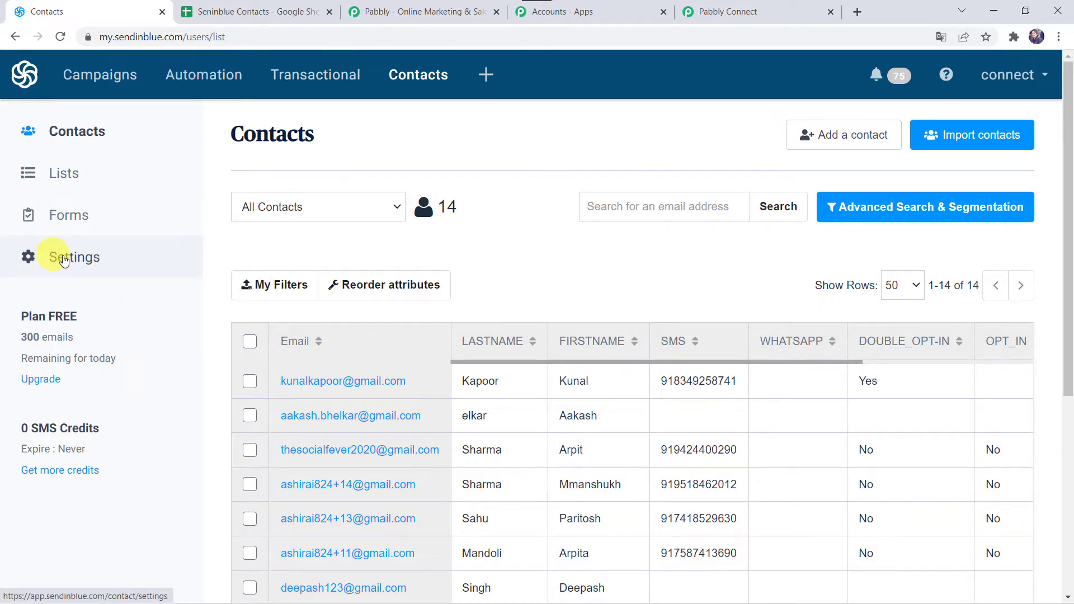
left_click(63, 261)
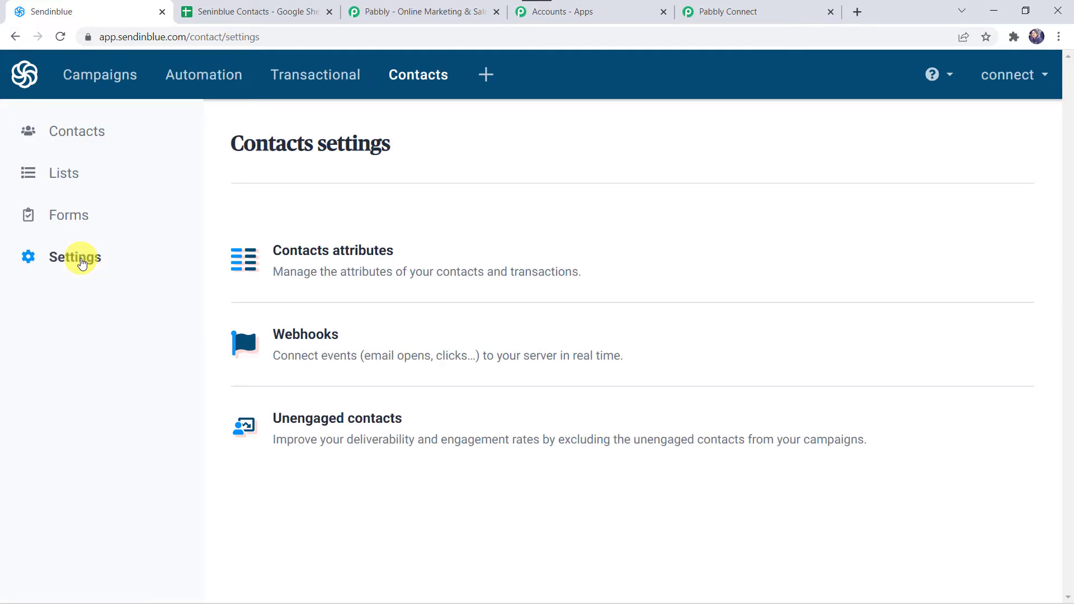
left_click(300, 335)
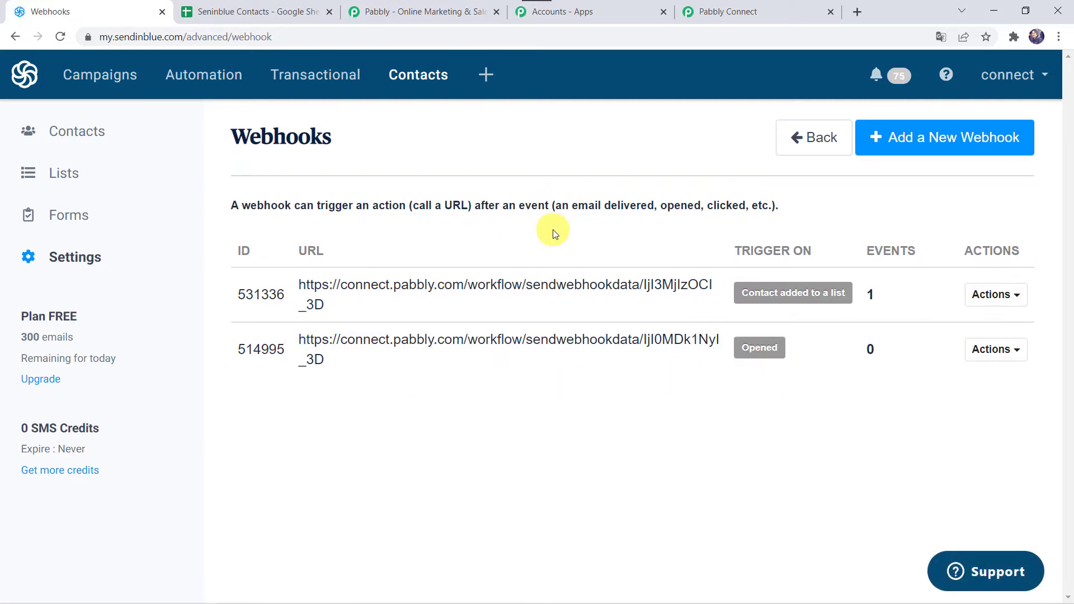
left_click(930, 138)
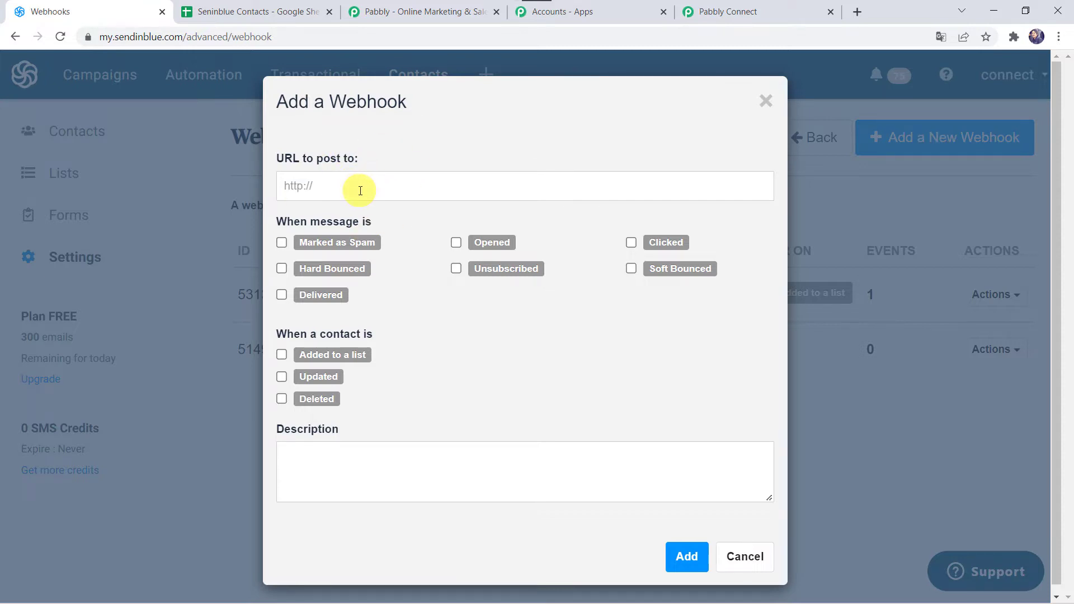
Copy the trigger's webhook URL from Pabbly Connect and add it in Sendinblue as a webhook for contacts Added to a list
left_click(750, 12)
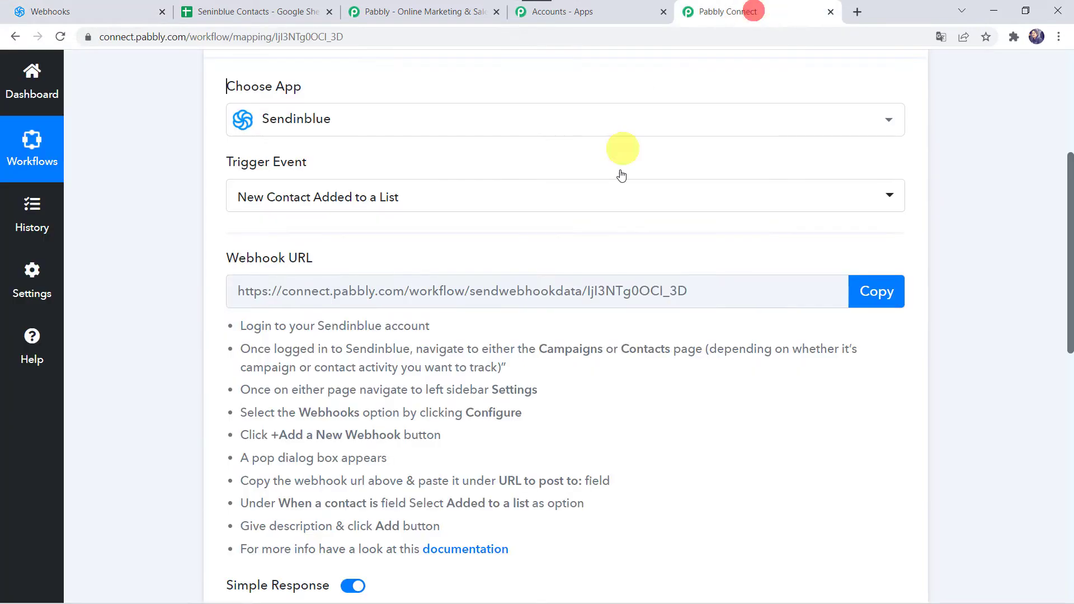
left_click(874, 293)
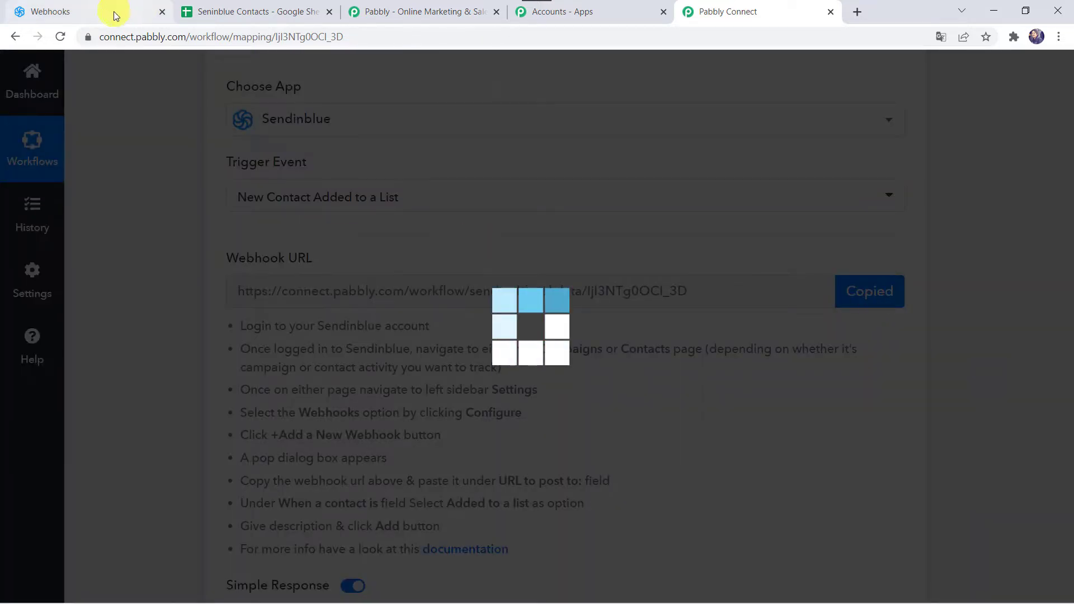
left_click(113, 14)
right_click(355, 185)
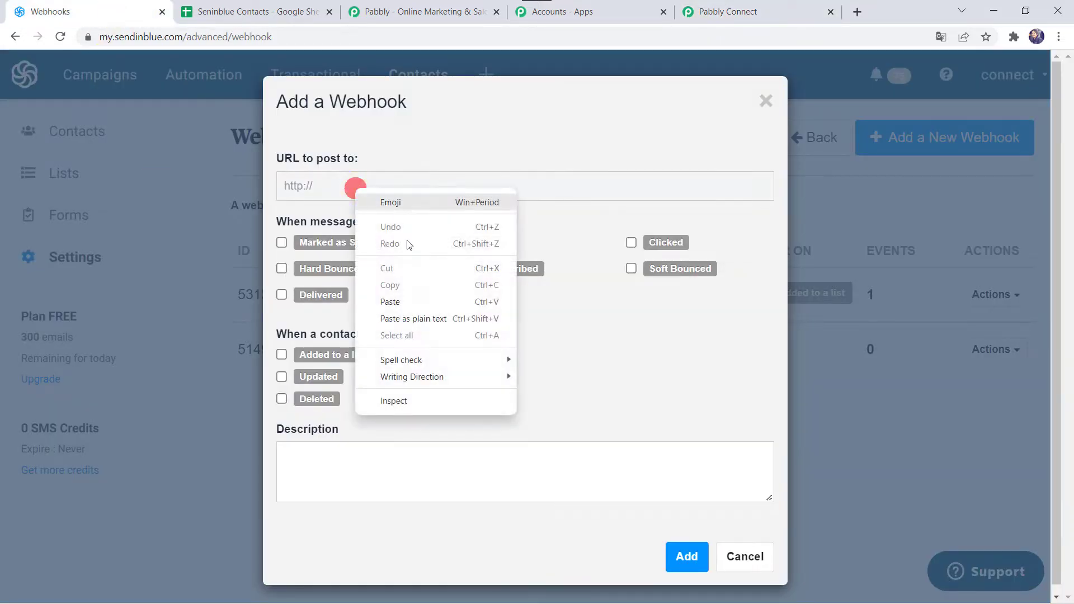
left_click(410, 305)
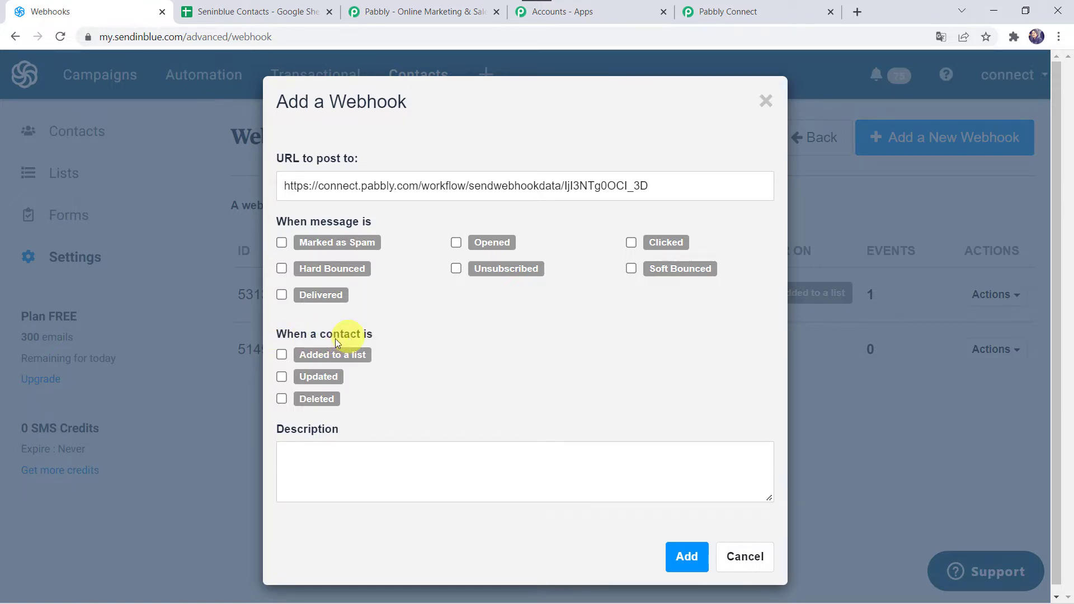
left_click(281, 355)
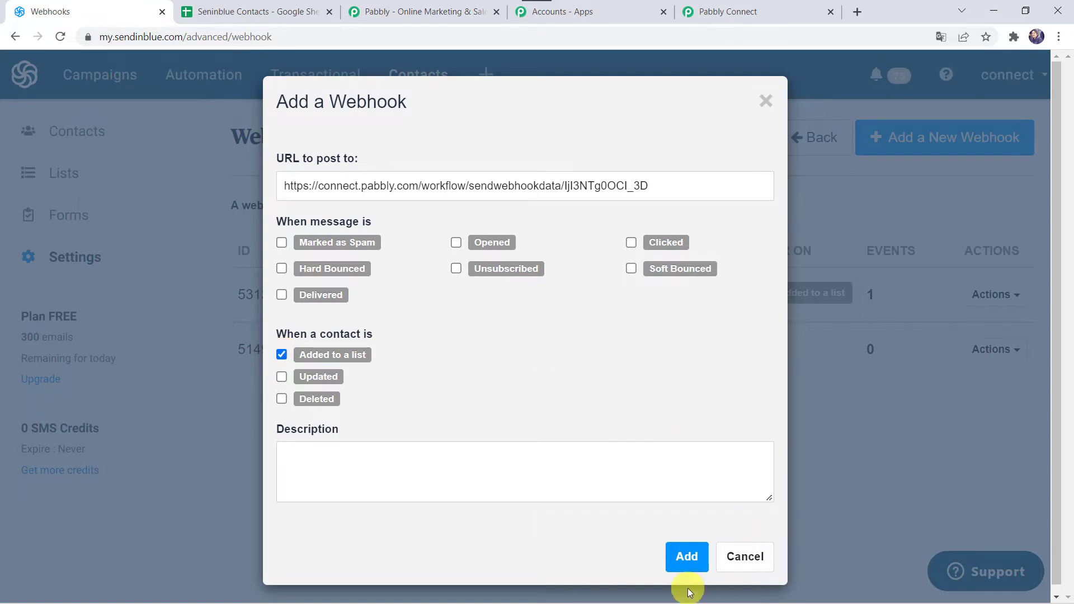
left_click(684, 558)
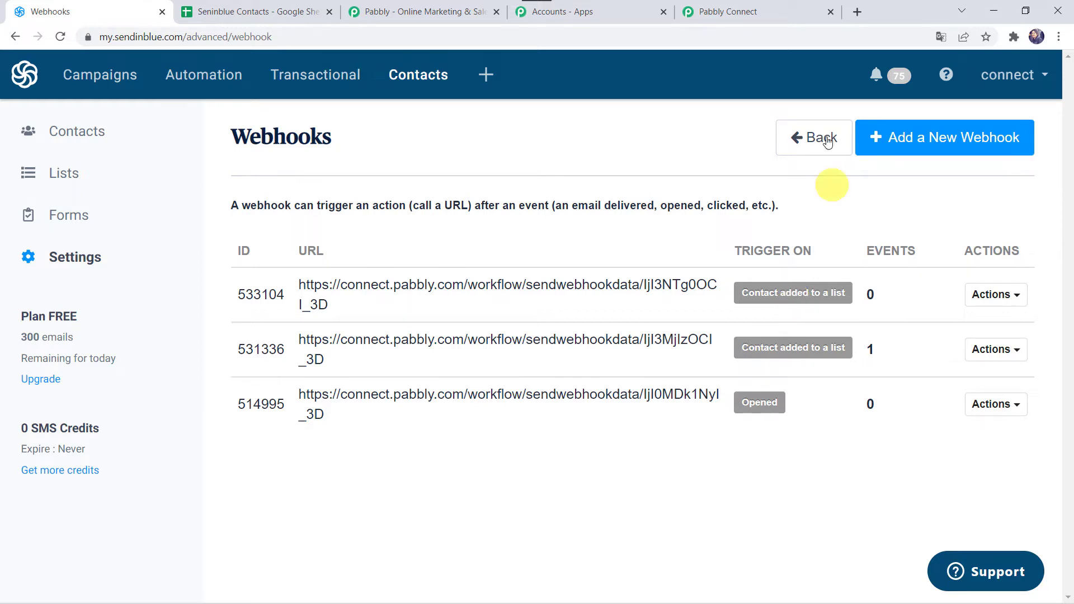
Check the trigger's webhook response area in Pabbly Connect, and start adding a contact in Sendinblue
left_click(738, 11)
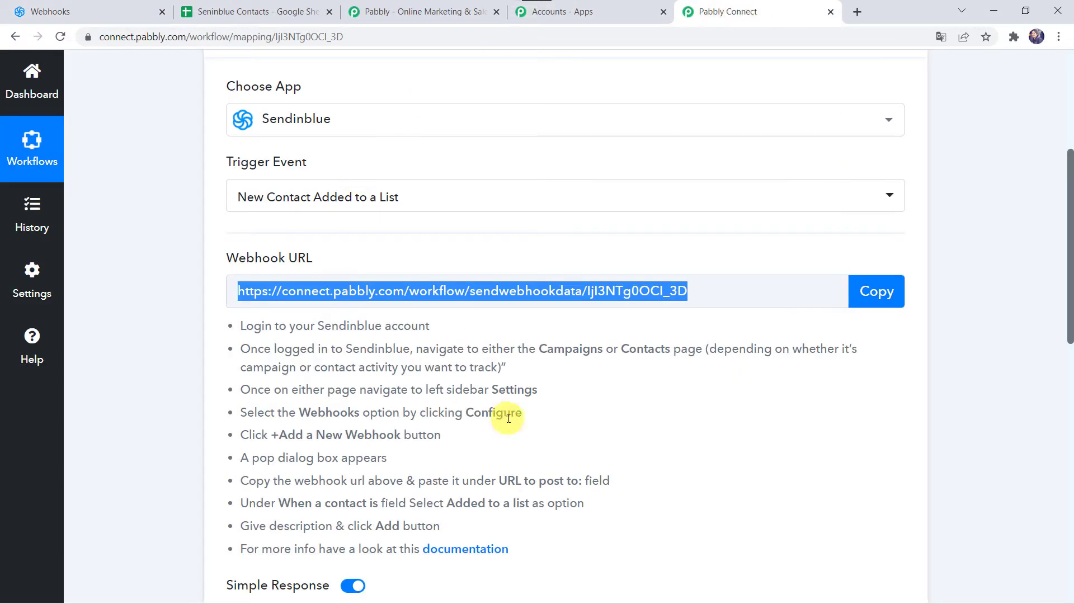
scroll(531, 416, "down", 5)
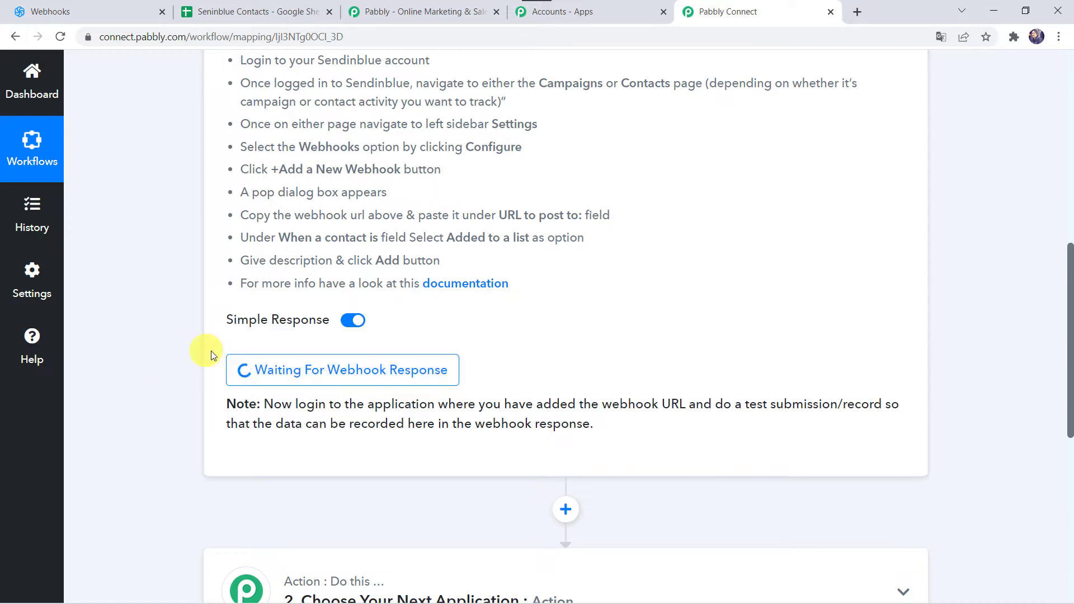
left_click(79, 10)
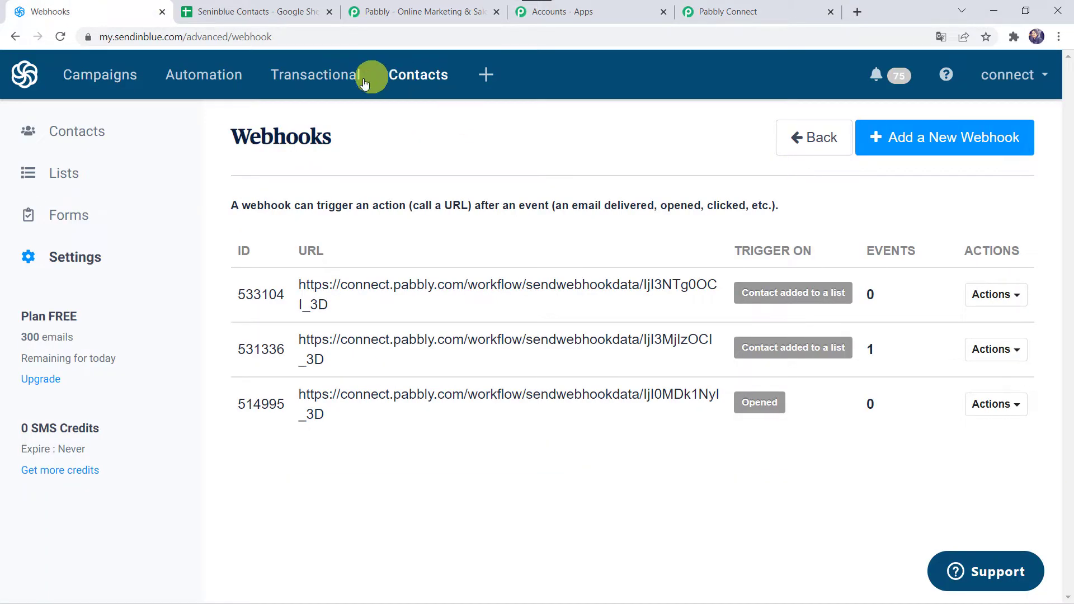
left_click(95, 132)
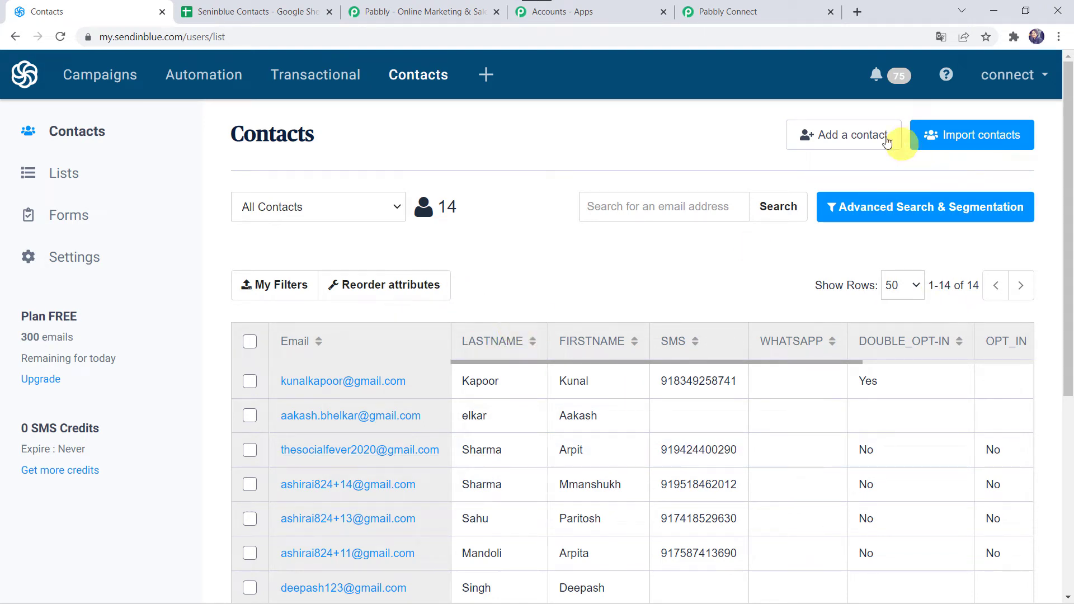
left_click(854, 140)
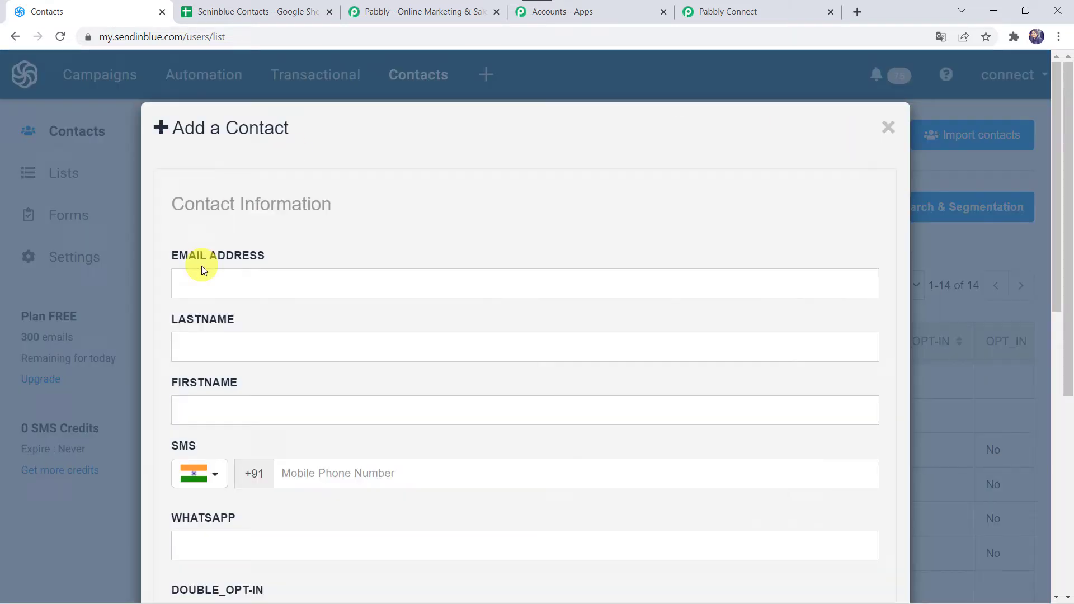
Fill in the new contact's e-mail address, last name, first name and mobile phone number
left_click(252, 287)
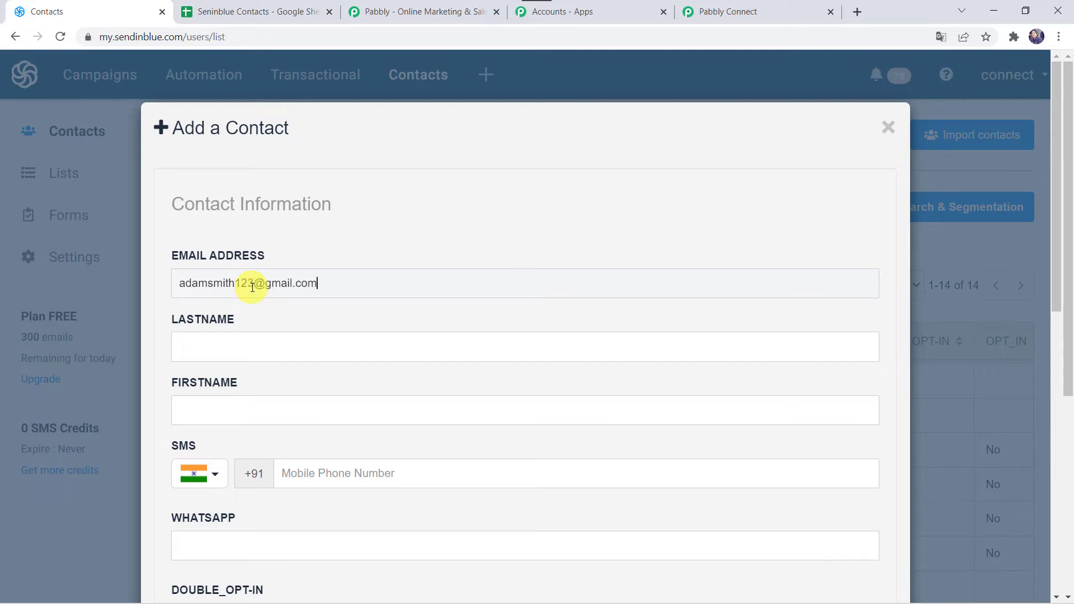
key("Tab")
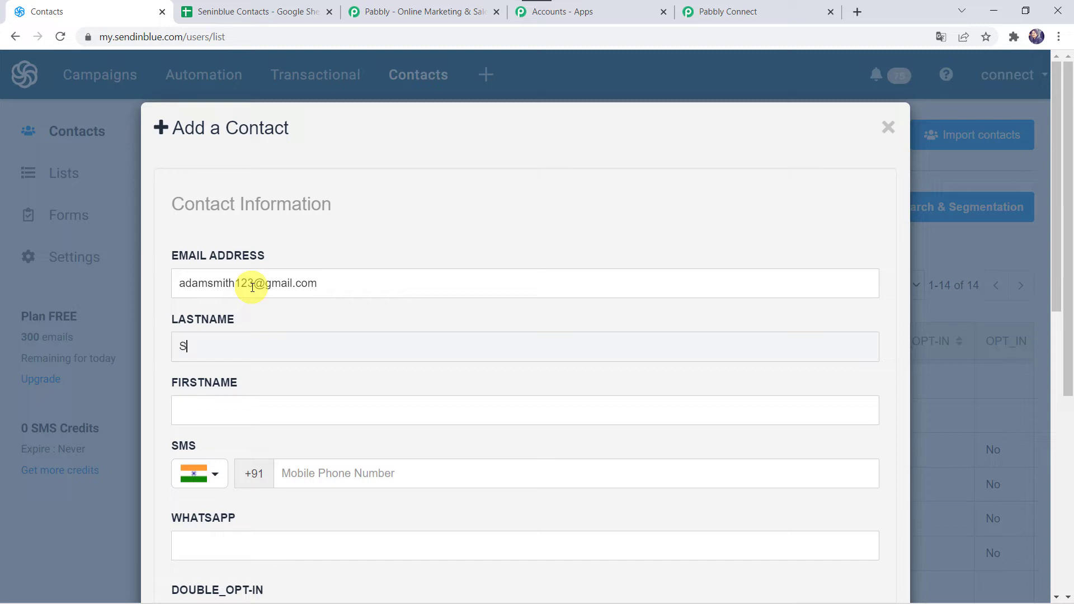
key("Tab")
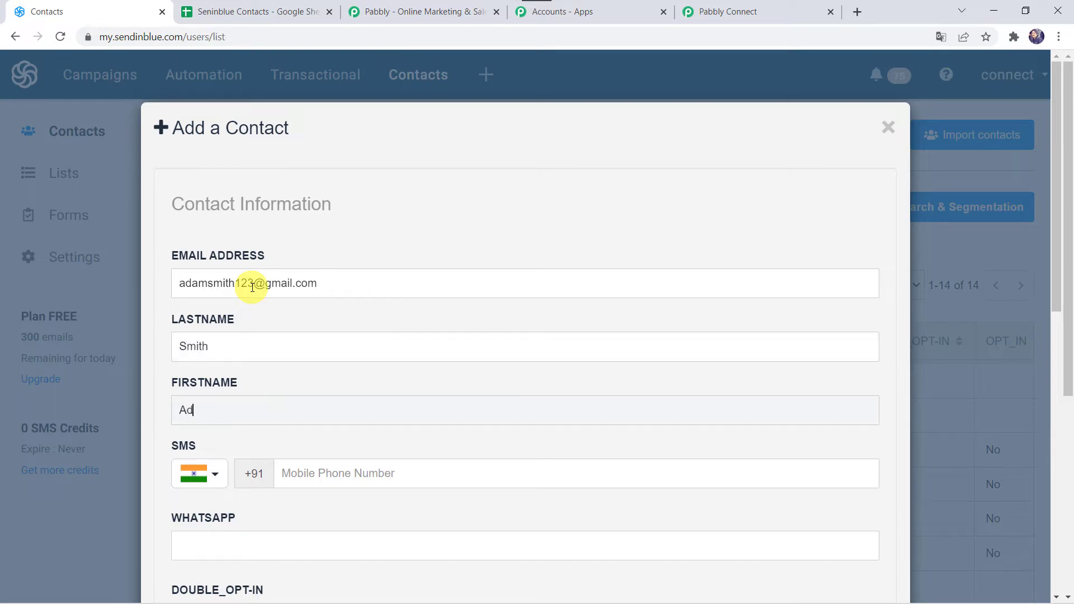
scroll(252, 286, "down", 3)
left_click(334, 272)
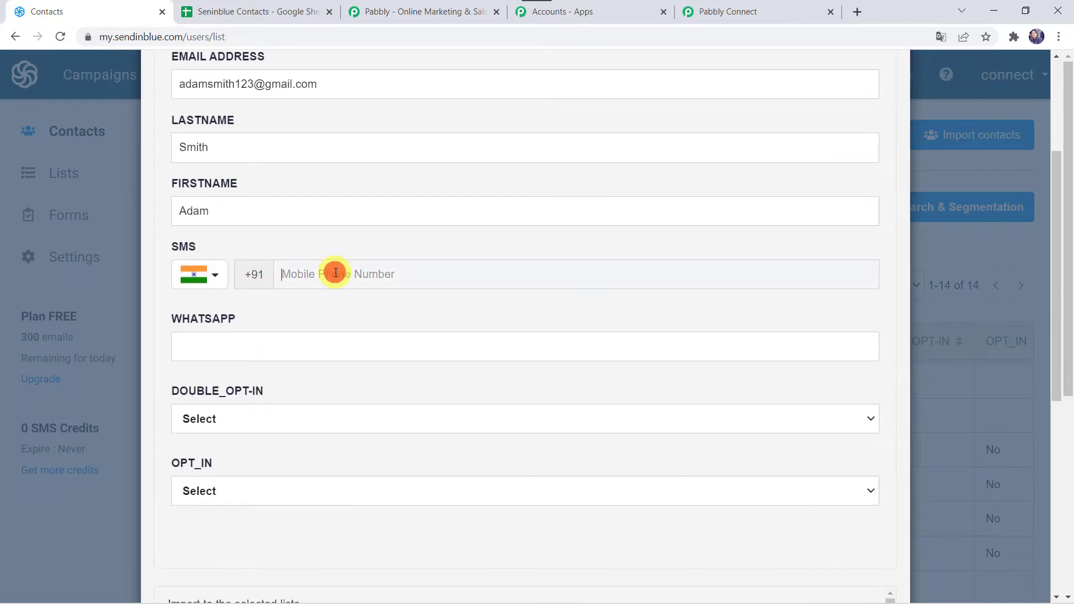
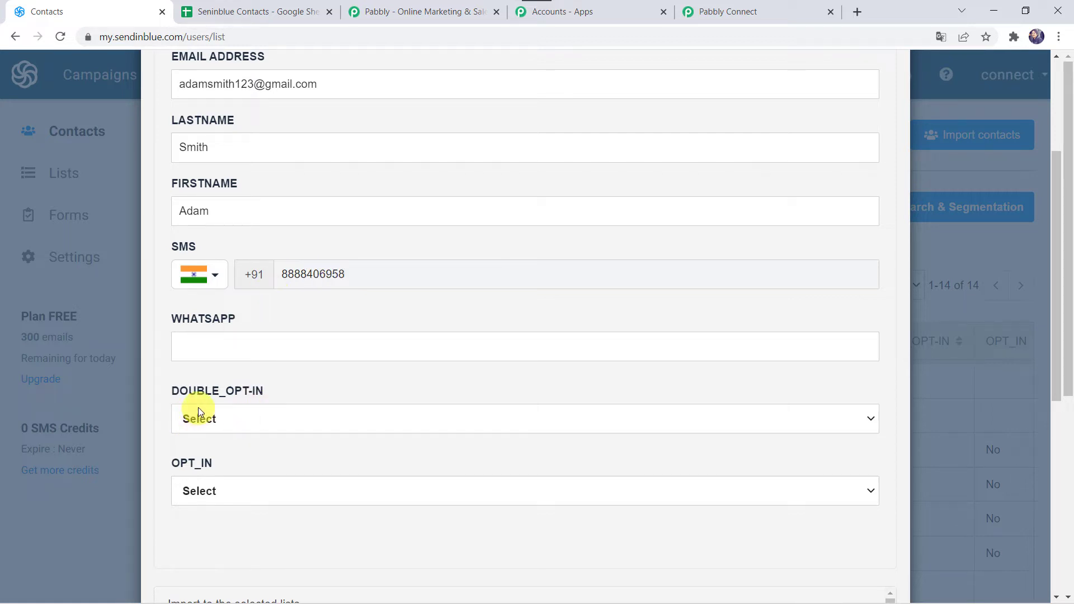
Set both DOUBLE_OPT-IN and OPT_IN to Yes for the new contact
left_click(223, 420)
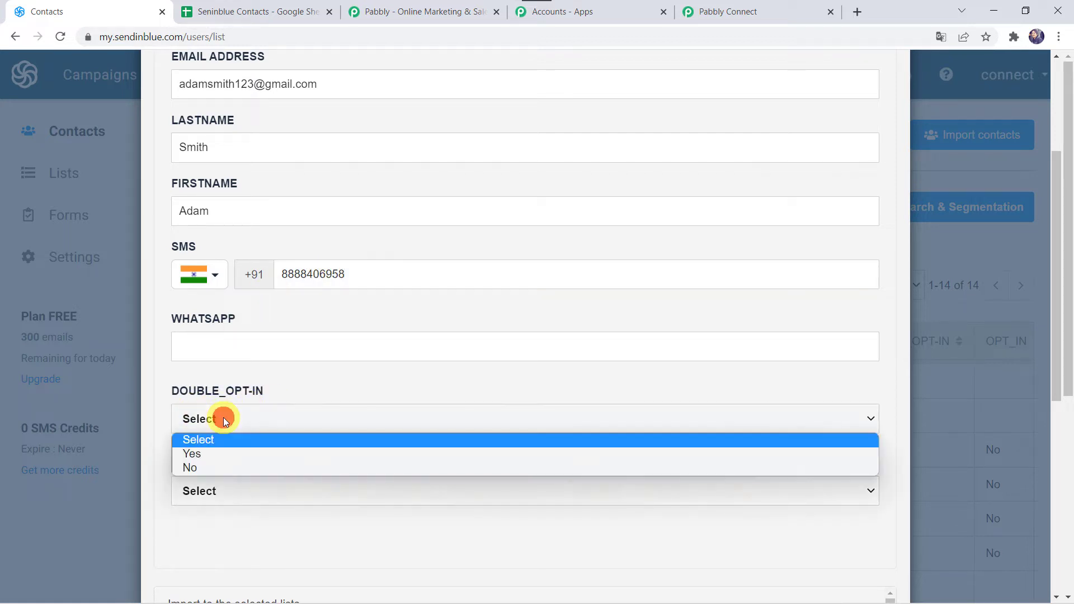
left_click(185, 458)
left_click(217, 492)
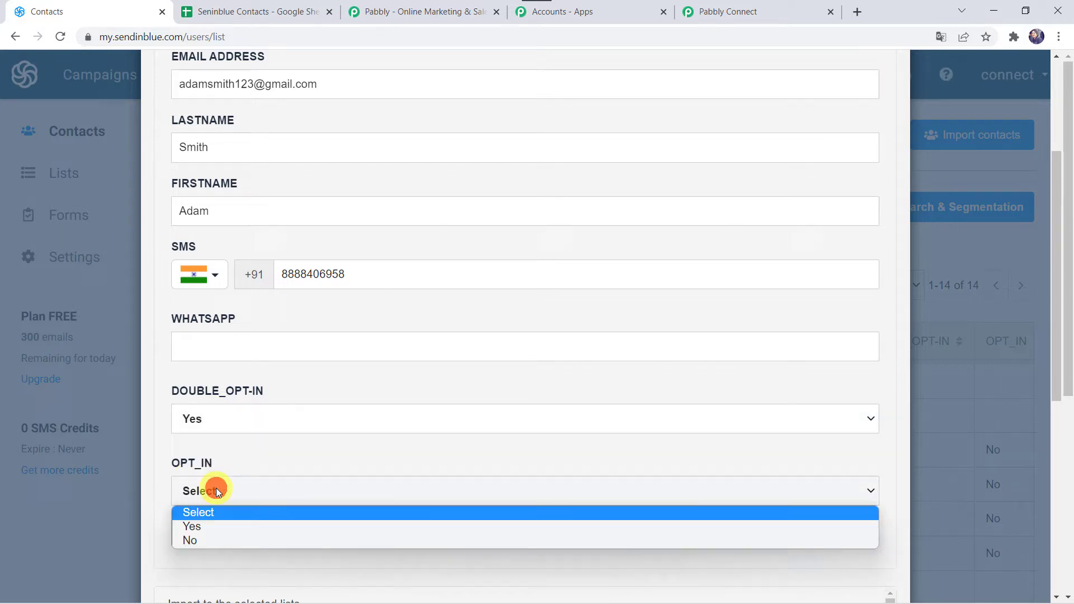
left_click(207, 525)
Assign the new contact to Elementor List, save it and close the contact form
scroll(308, 481, "down", 1)
scroll(308, 481, "down", 4)
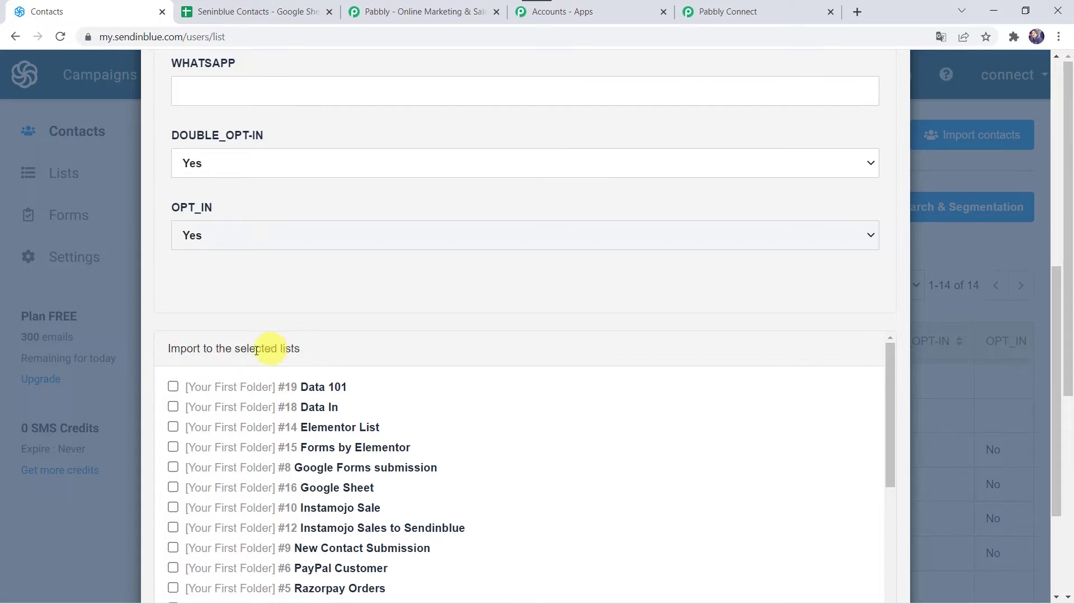
scroll(310, 434, "down", 1)
scroll(311, 438, "down", 1)
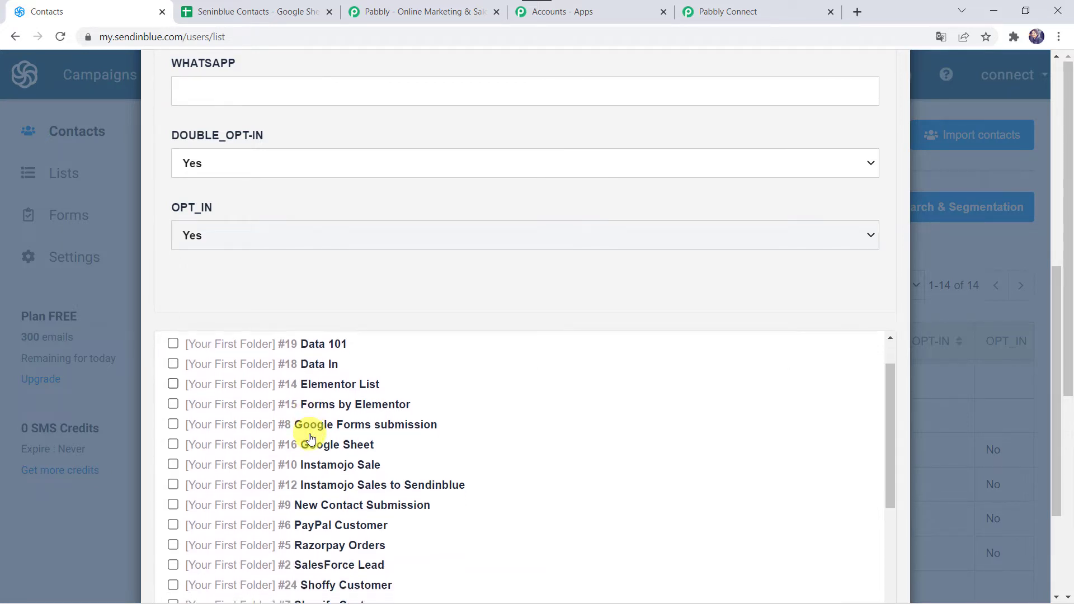
left_click(174, 380)
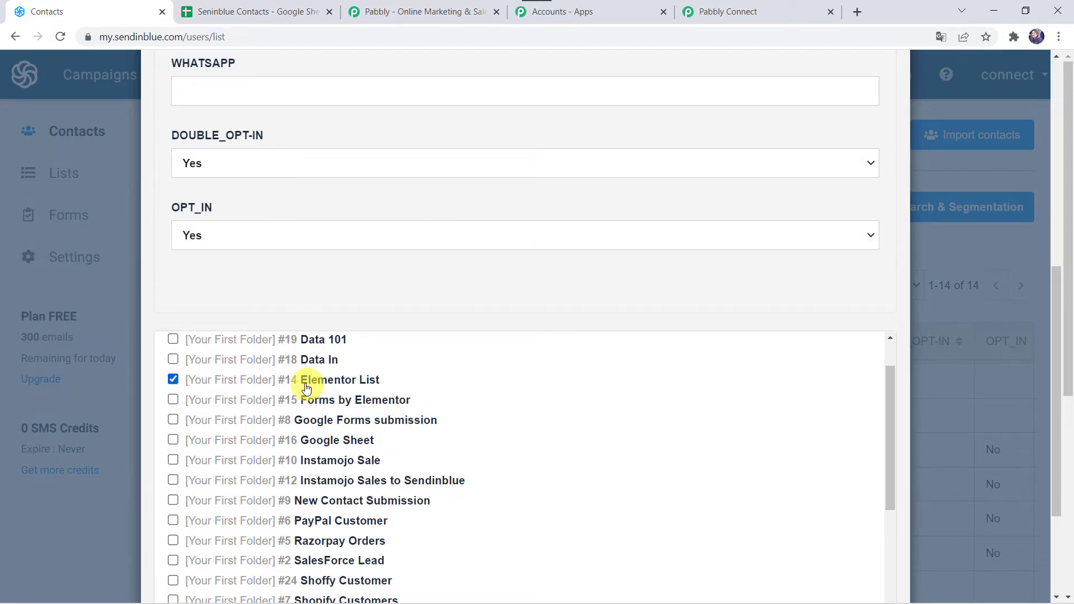
scroll(357, 381, "down", 5)
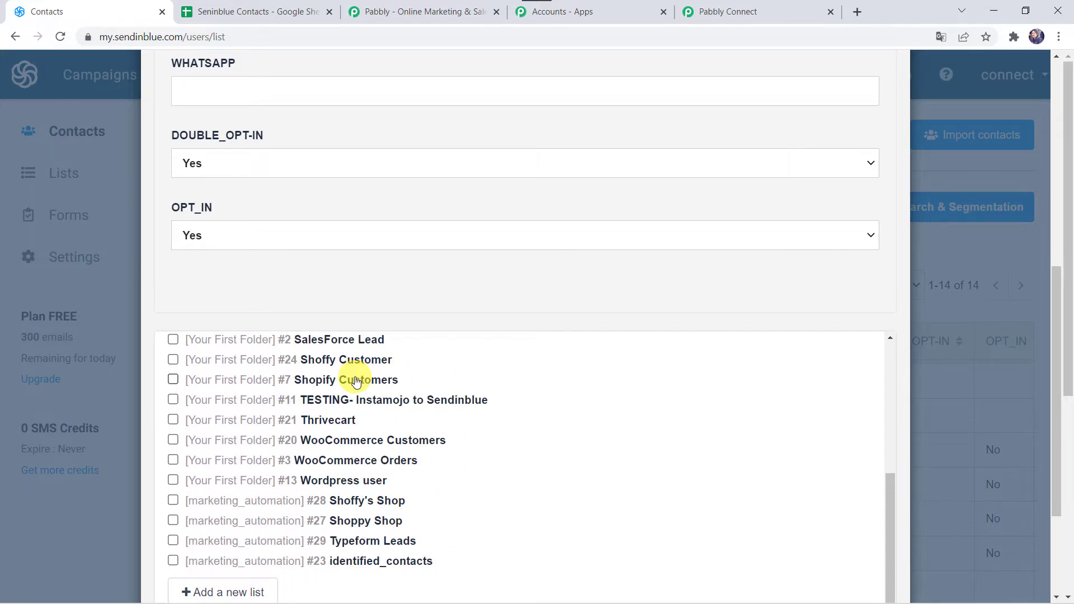
scroll(356, 381, "down", 3)
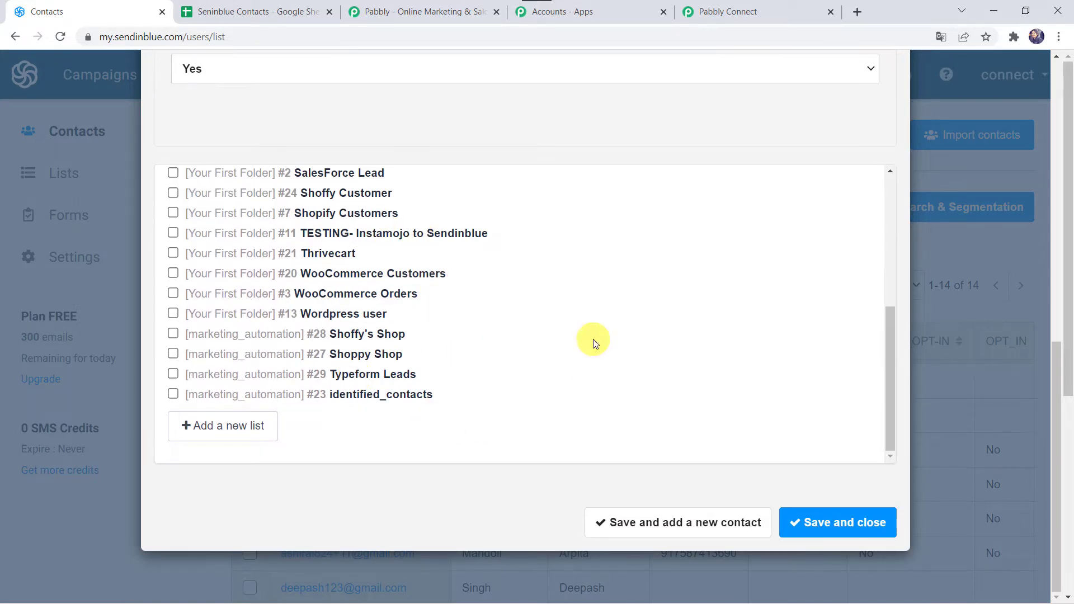
left_click(720, 523)
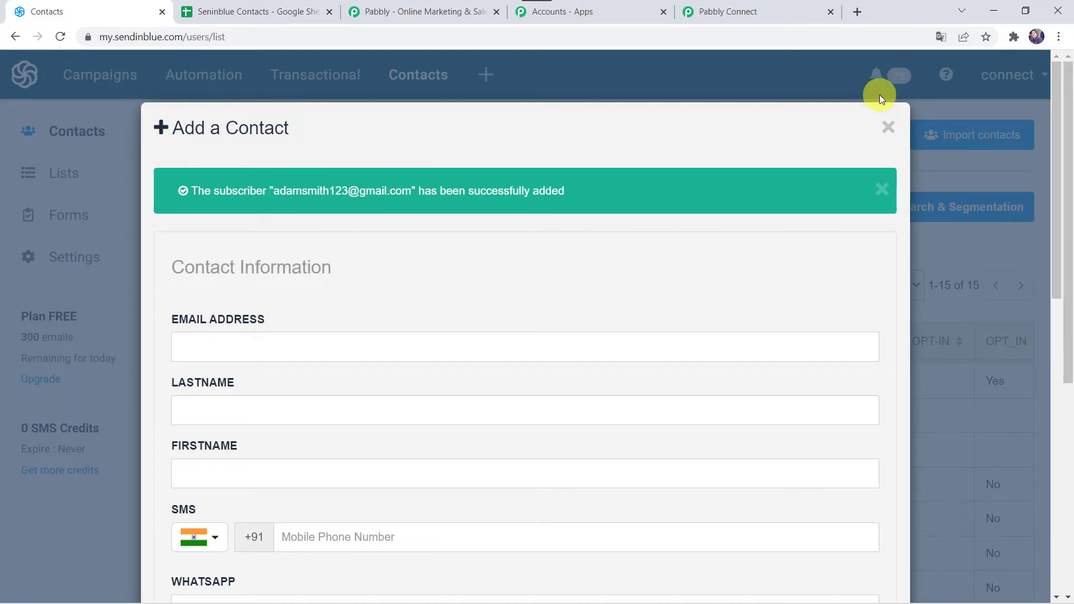
left_click(889, 127)
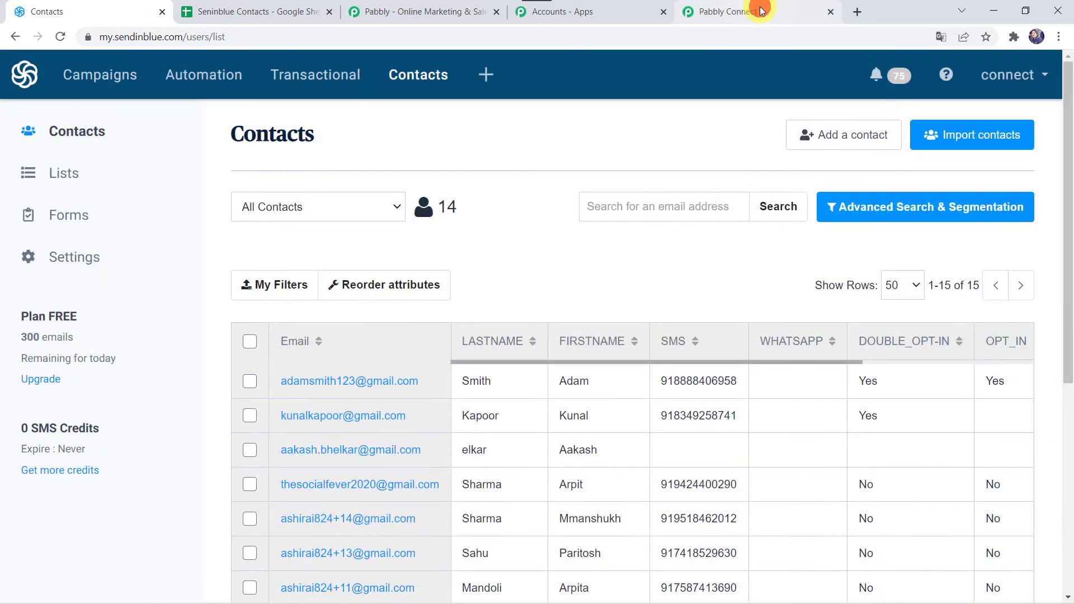
Switch to Pabbly Connect, check the captured webhook response and choose Sendinblue as the app for the workflow's action step
left_click(761, 10)
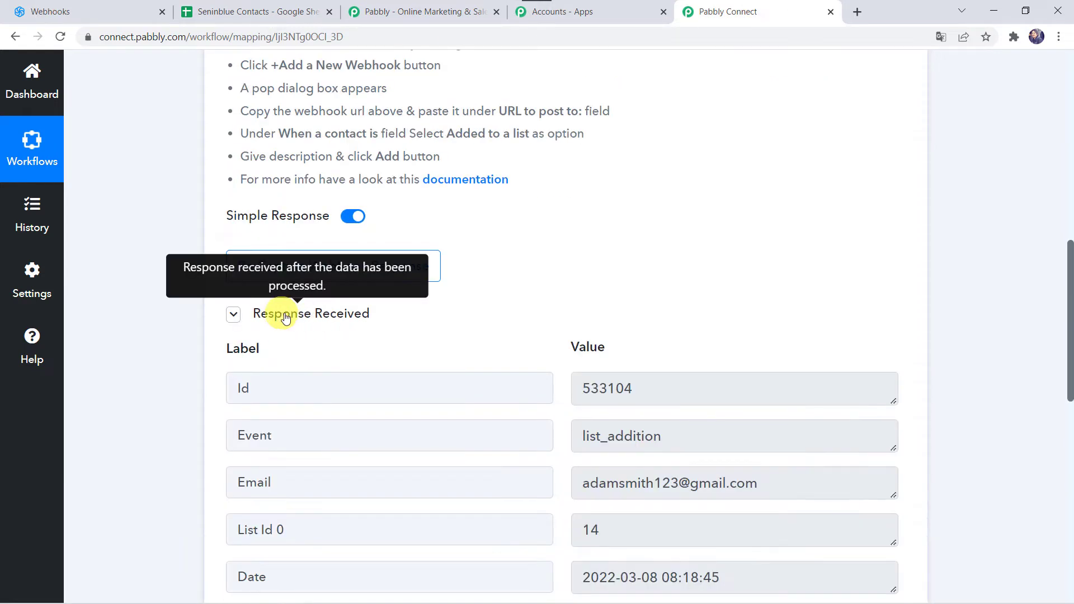
scroll(511, 458, "down", 1)
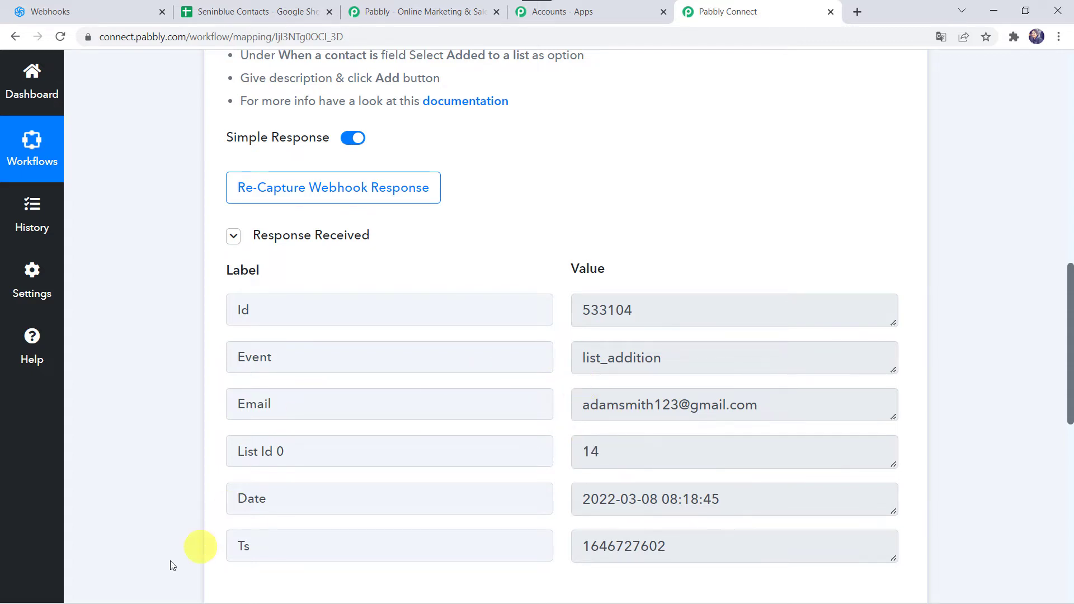
scroll(148, 563, "down", 8)
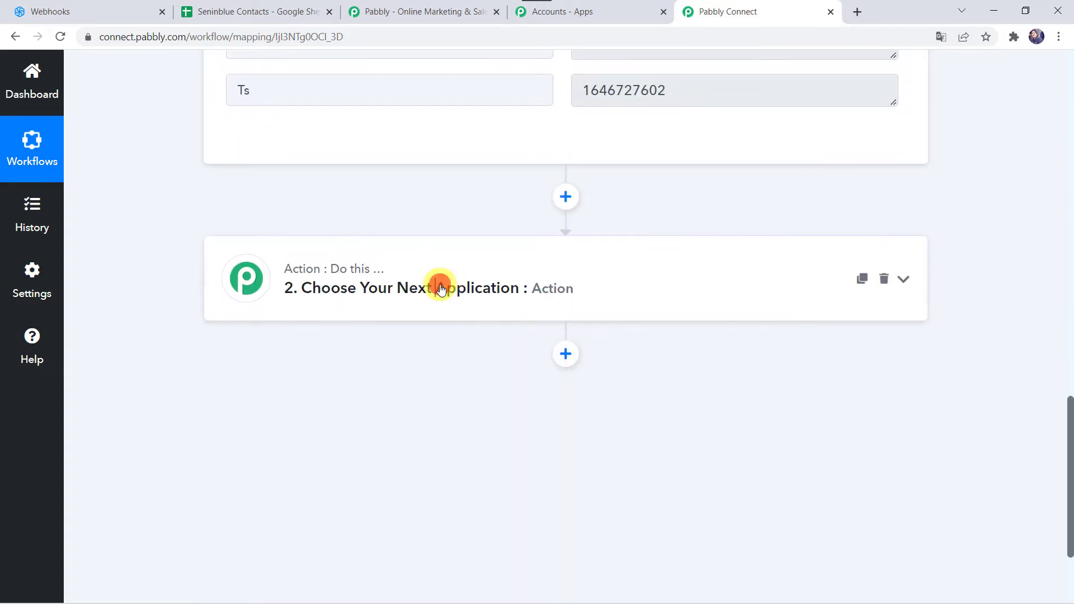
left_click(440, 288)
left_click(366, 215)
type("s")
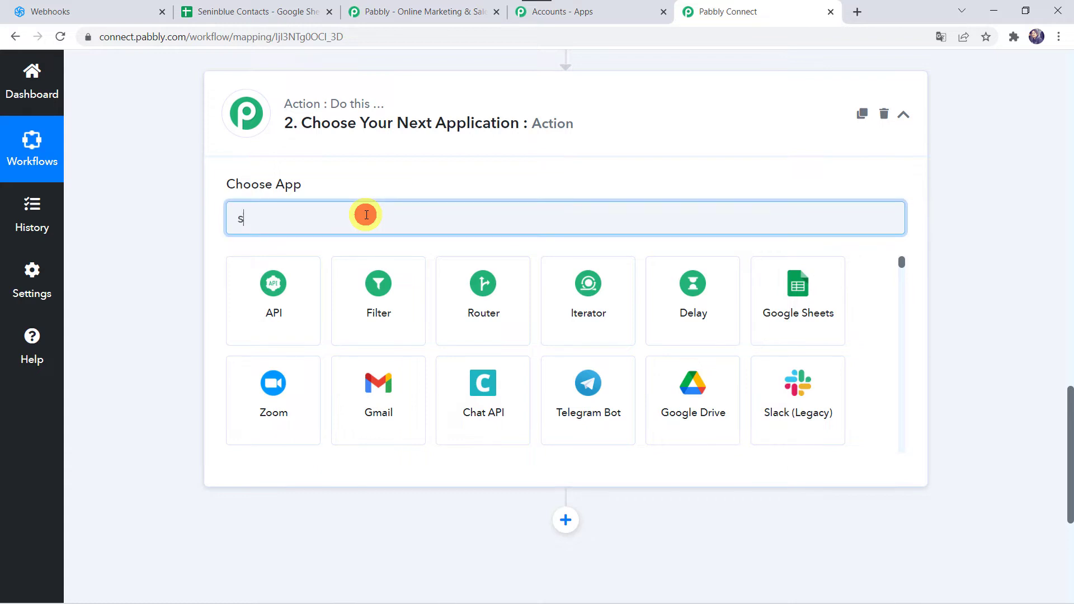
type("endin")
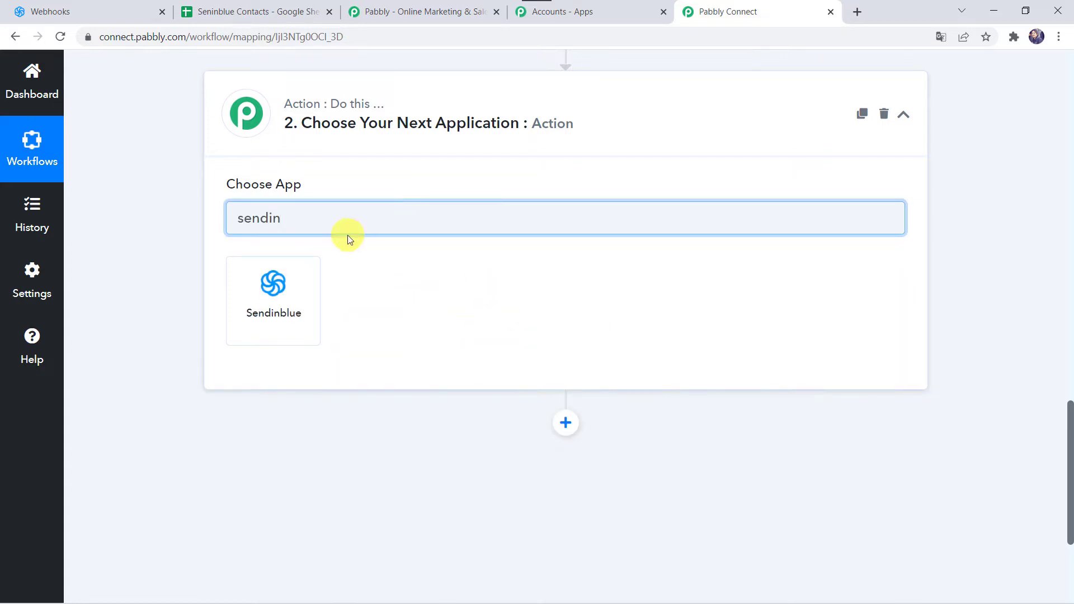
left_click(265, 313)
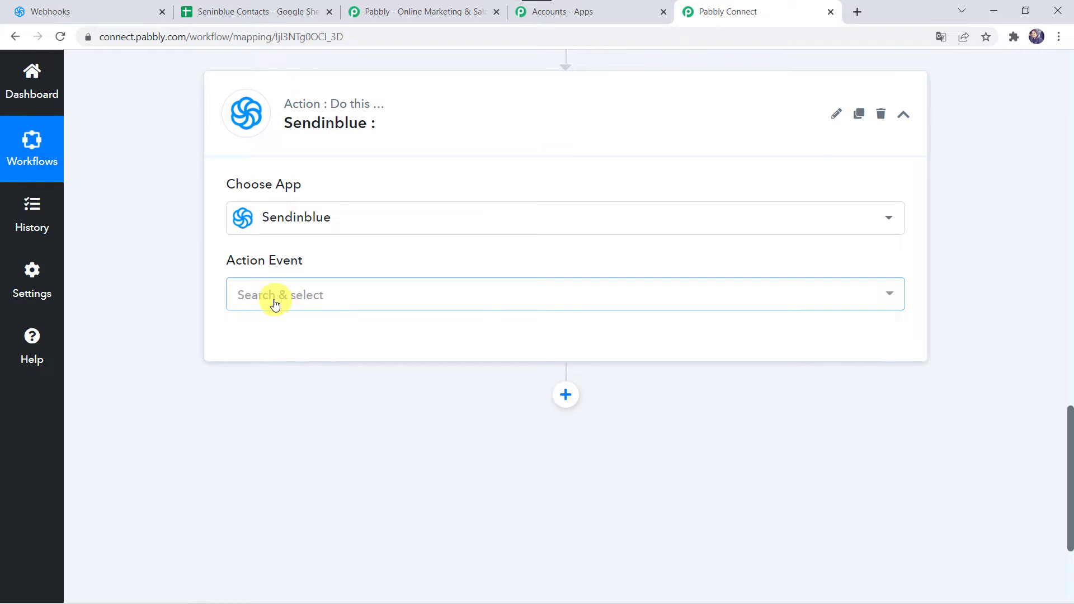
Set the action event to Get a Contact Information and connect it through the existing connection Sendinblue #10
left_click(268, 296)
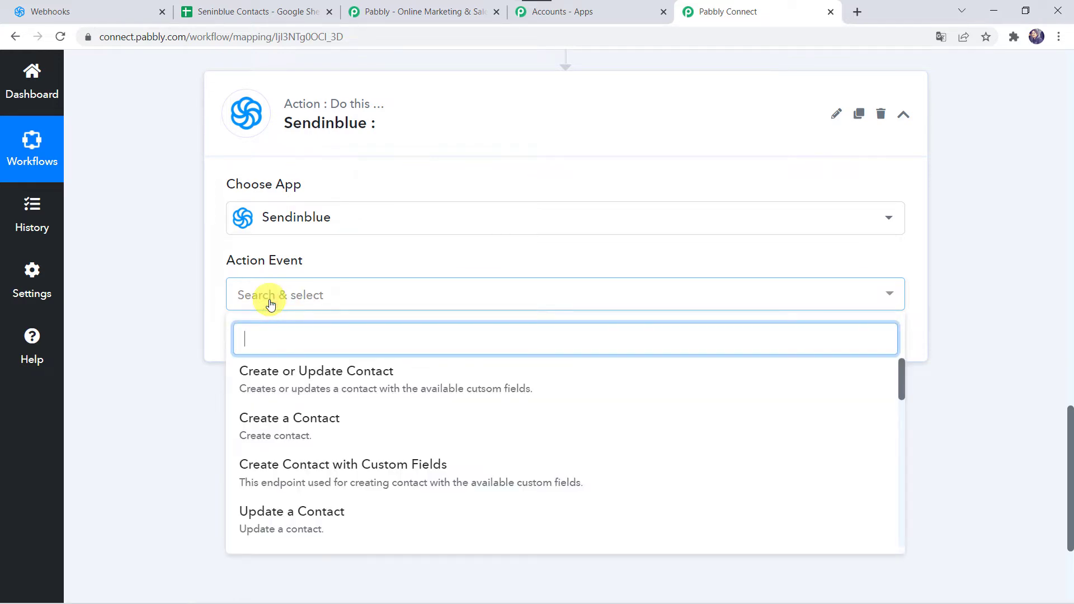
type("get")
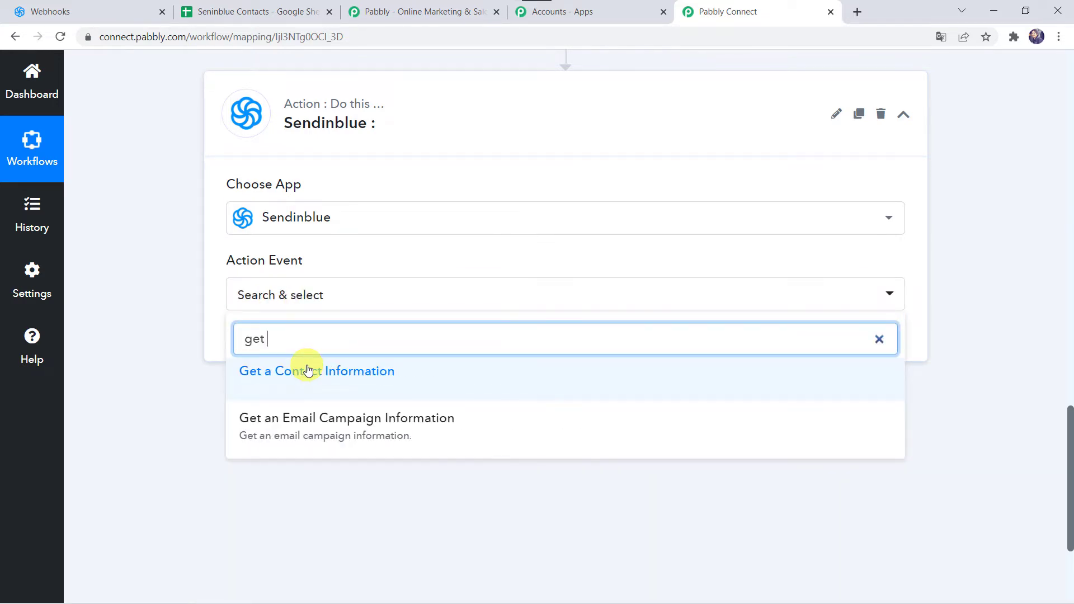
left_click(308, 370)
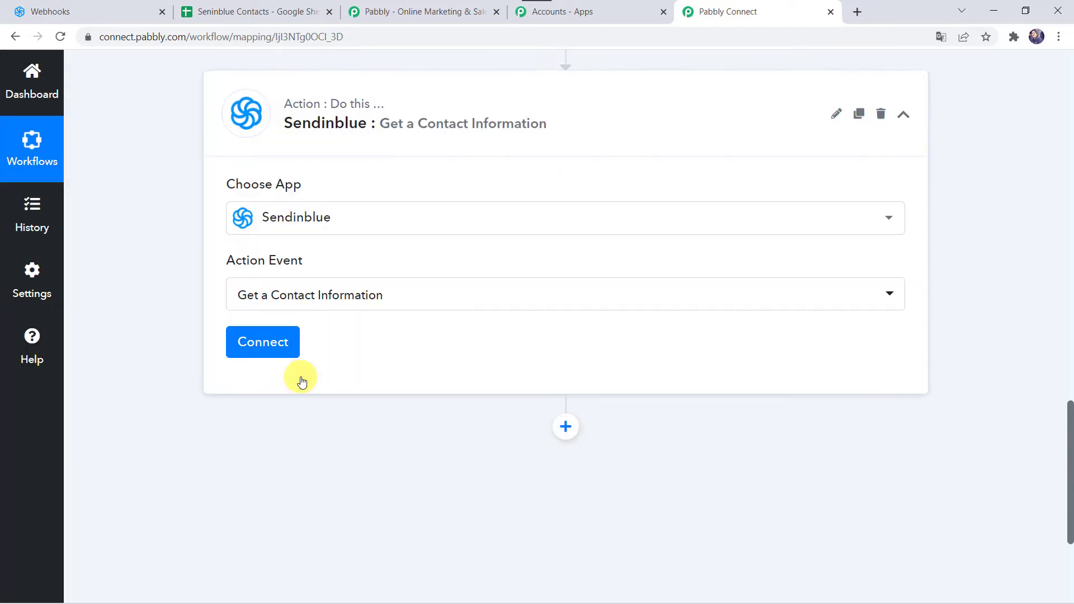
left_click(281, 339)
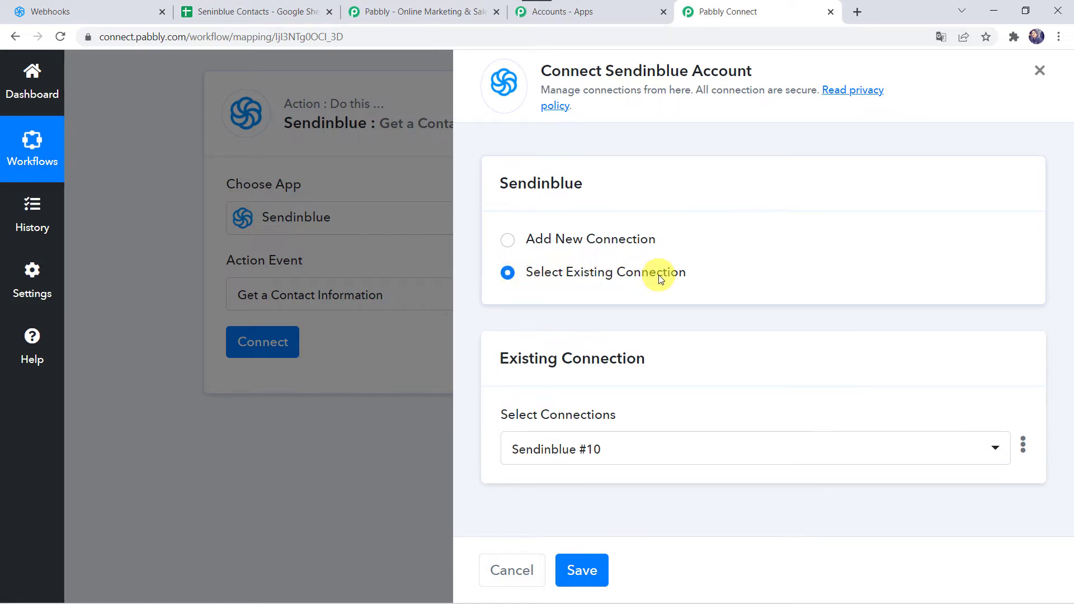
left_click(577, 561)
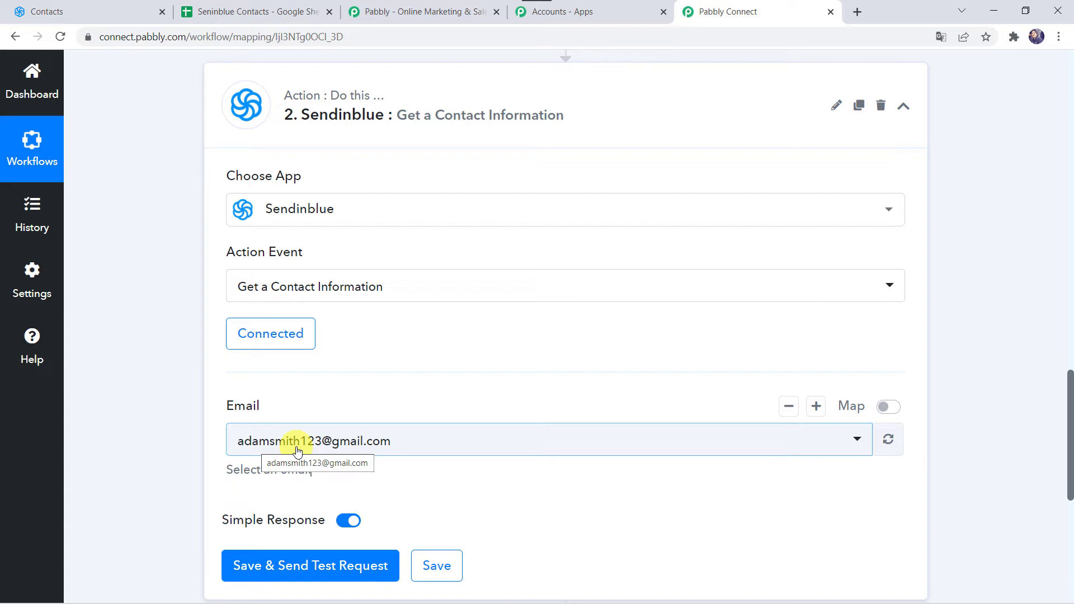
Enable mapping for the action's Email field and replace its fixed address with the Email value from the New Contact Added to a List trigger
left_click(896, 411)
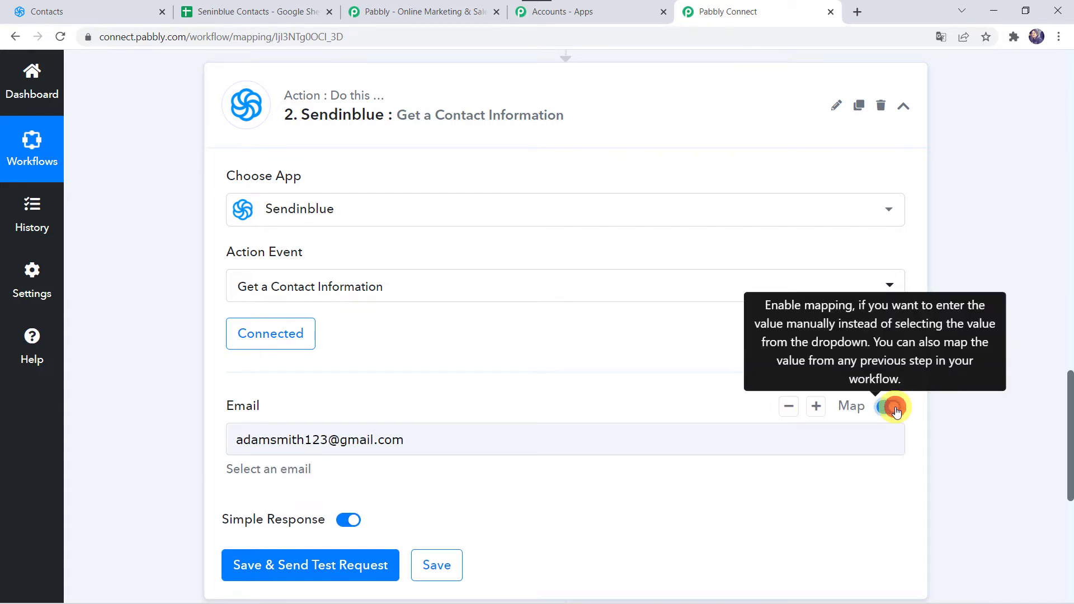
left_click(472, 446)
key("BackSpace")
key("BackSpace")
key("BackSpace")
key("BackSpace")
key("BackSpace")
key("BackSpace")
key("BackSpace")
key("BackSpace")
key("BackSpace")
key("BackSpace")
key("BackSpace")
key("BackSpace")
key("BackSpace")
key("BackSpace")
key("BackSpace")
key("BackSpace")
key("BackSpace")
key("BackSpace")
key("BackSpace")
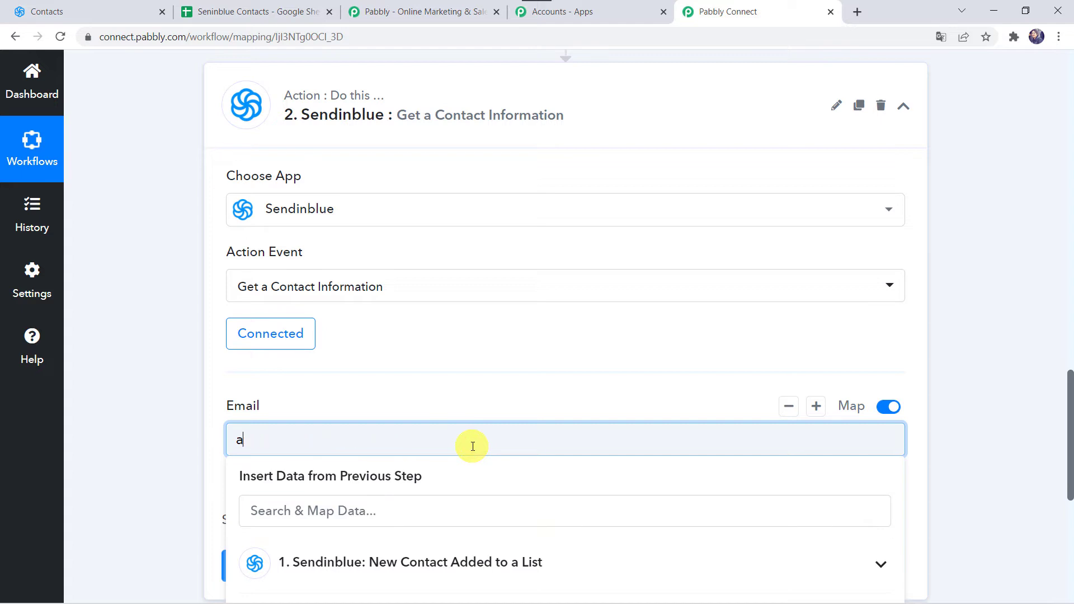
scroll(472, 445, "down", 3)
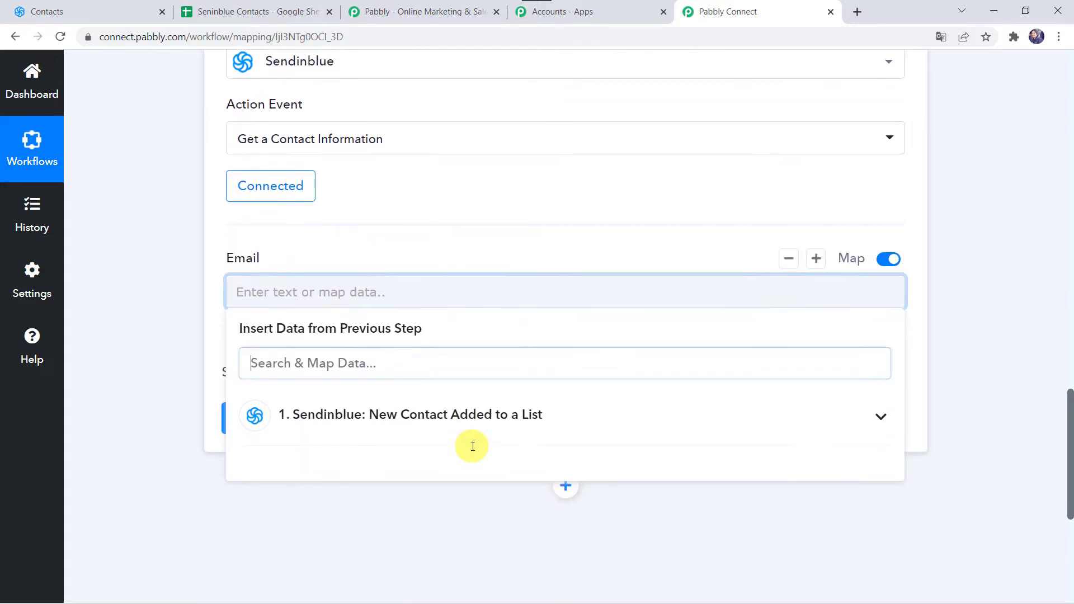
left_click(343, 412)
left_click(343, 532)
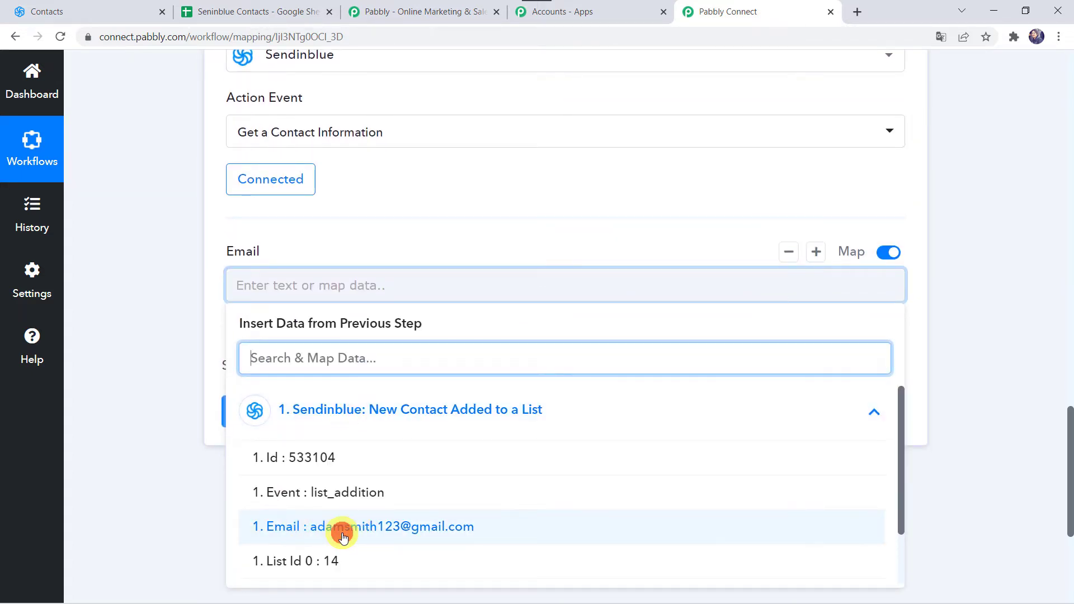
scroll(103, 306, "up", 3)
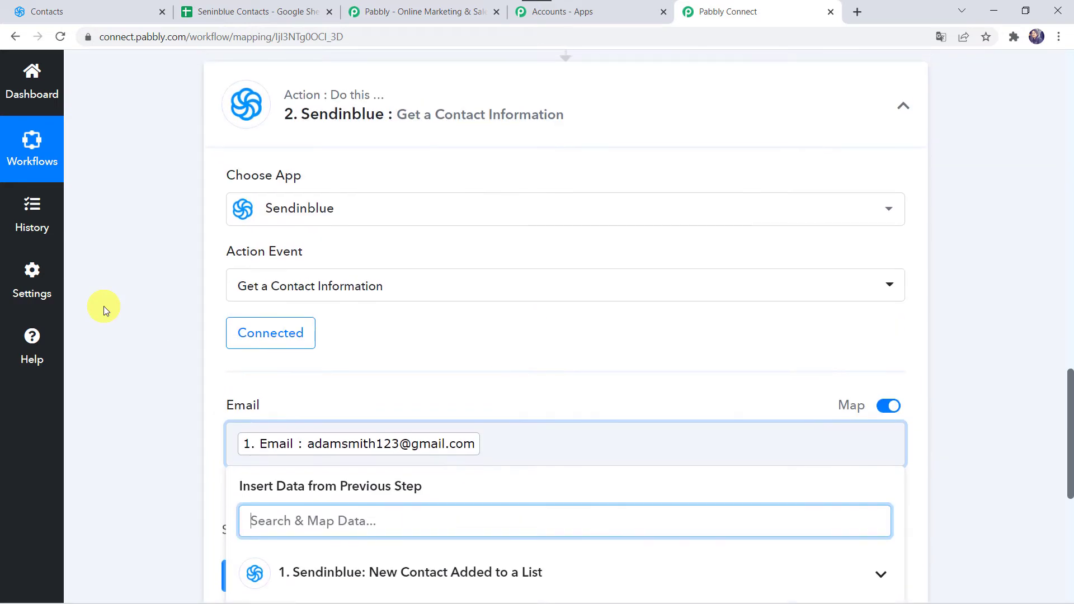
left_click(131, 421)
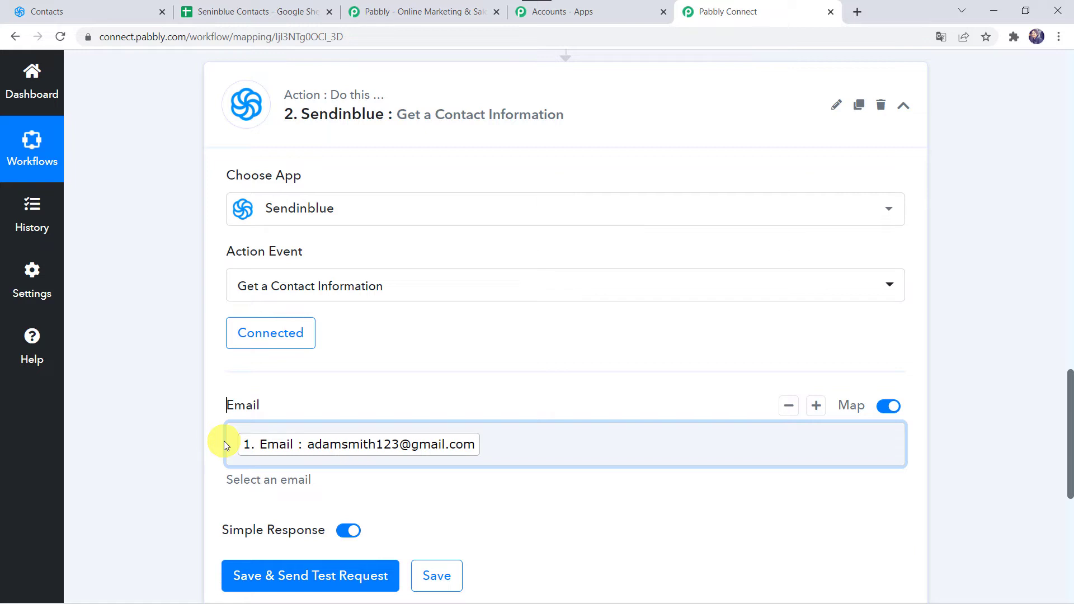
Save the Get a Contact Information action with a test request and review the contact details in its response
scroll(163, 452, "down", 4)
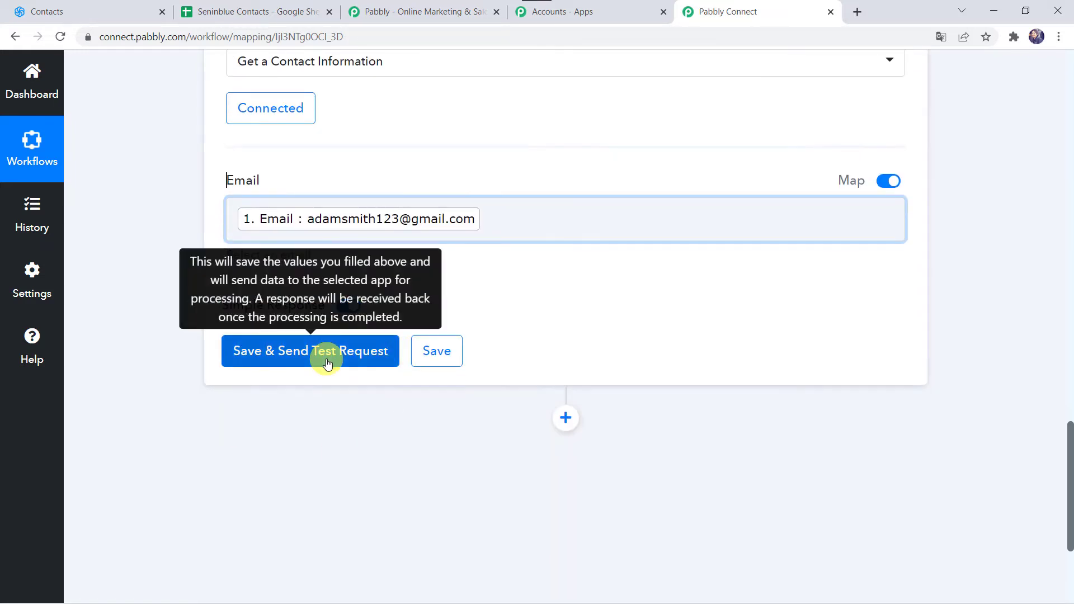
left_click(328, 362)
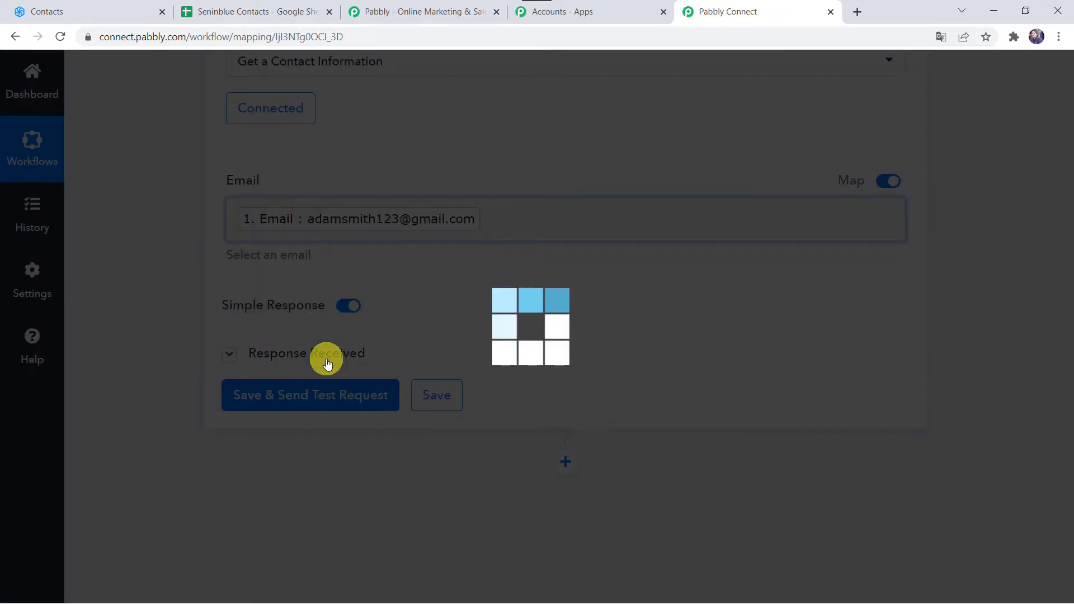
scroll(159, 516, "down", 4)
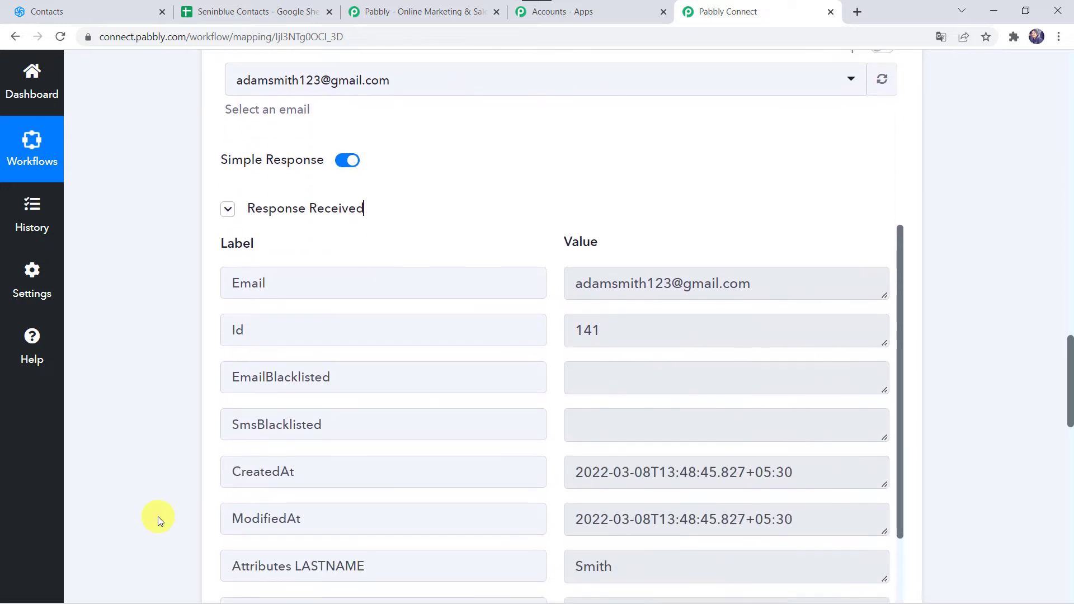
scroll(456, 430, "down", 3)
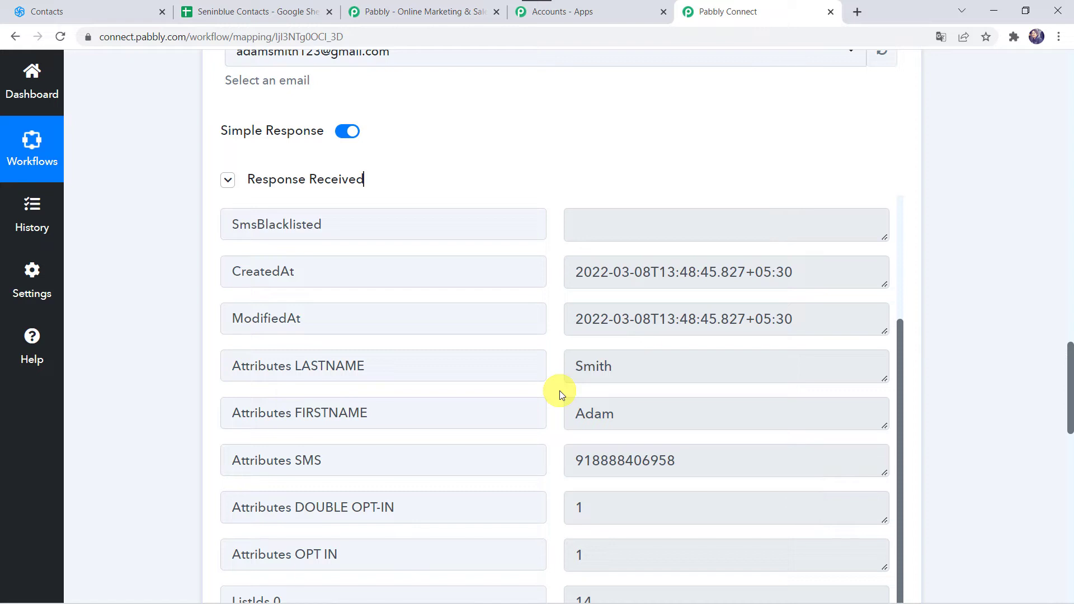
Review the retrieved contact details, compare them with the spreadsheet's columns and check the contact list IDs and names in Sendinblue
scroll(104, 530, "down", 5)
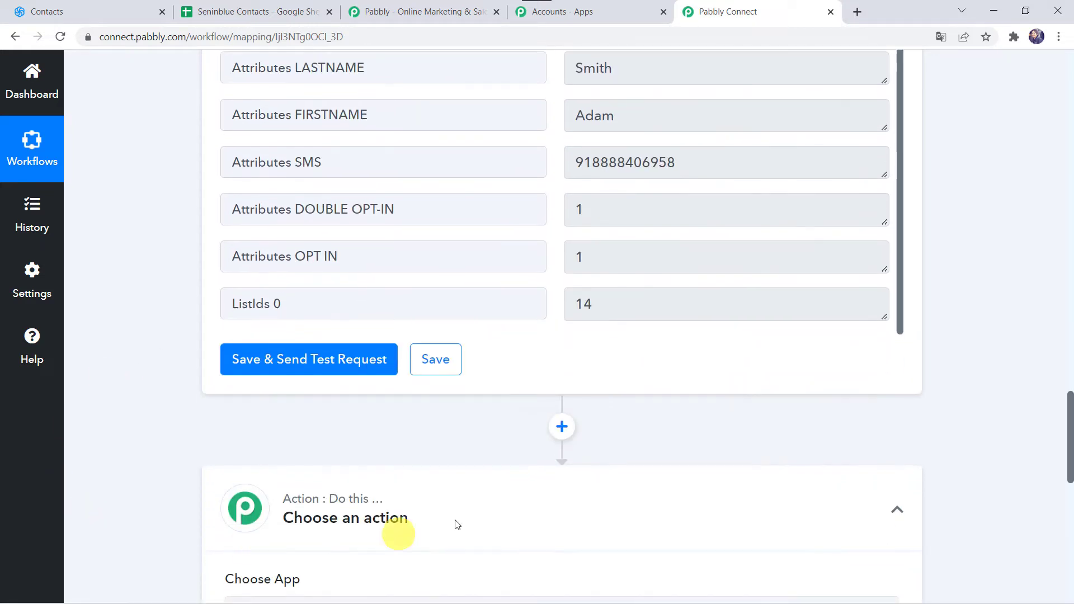
scroll(420, 504, "down", 2)
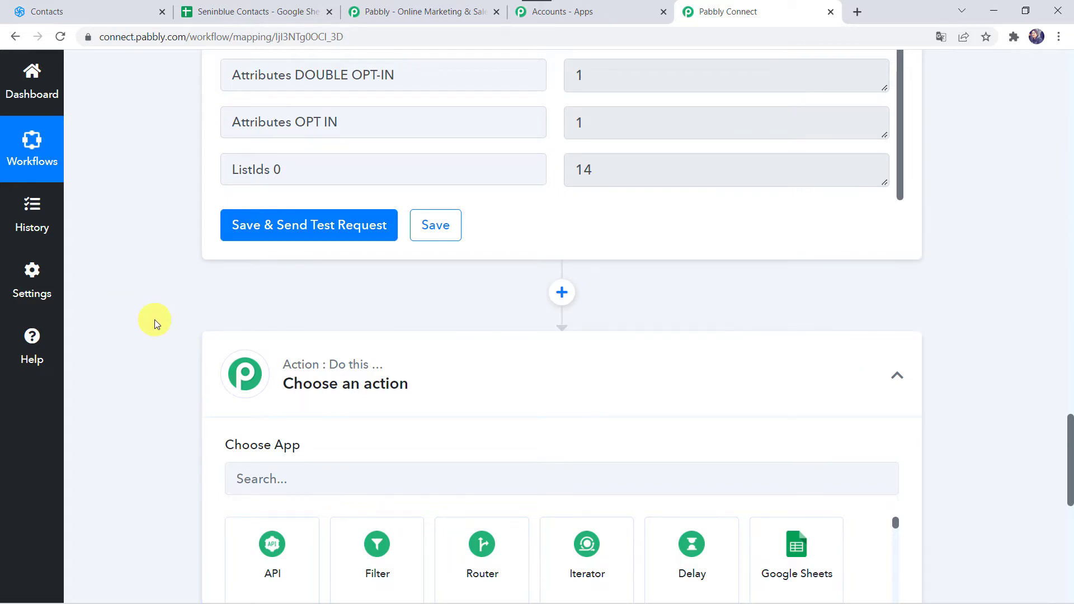
scroll(154, 320, "up", 5)
left_click(242, 7)
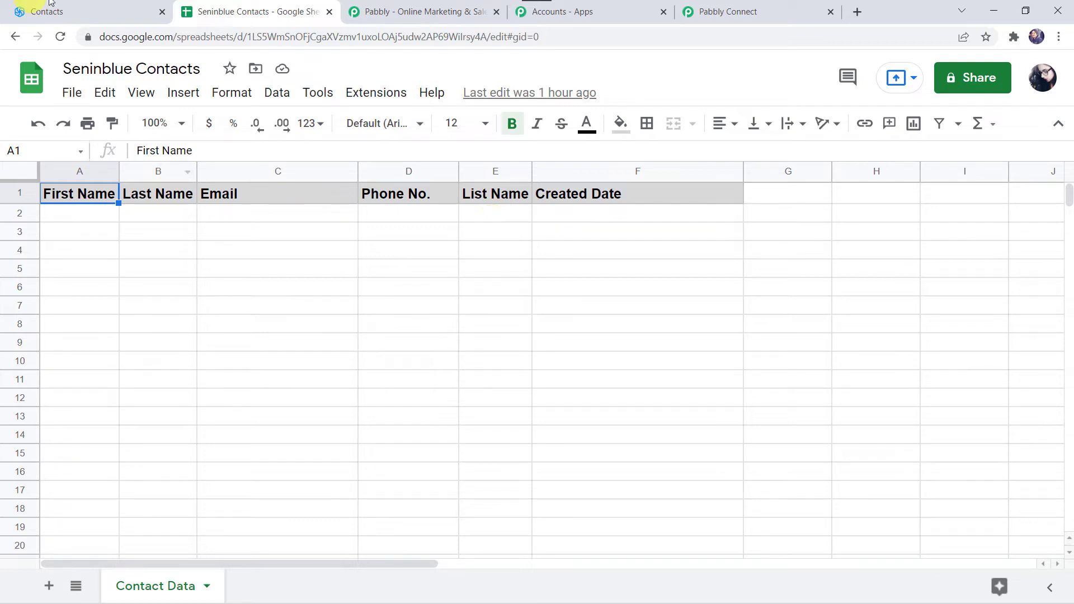
left_click(93, 12)
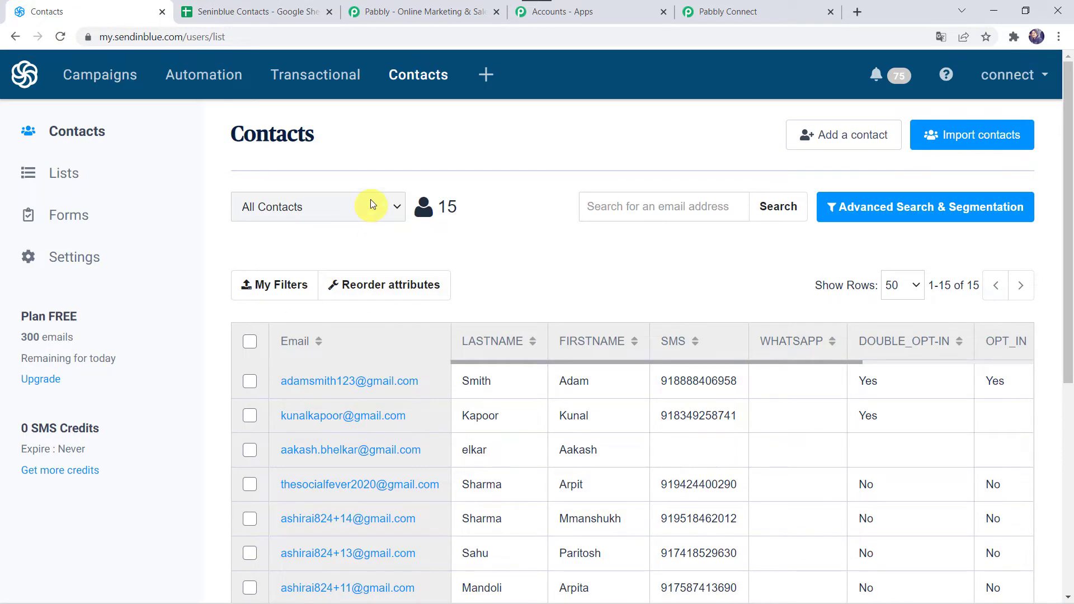
left_click(348, 208)
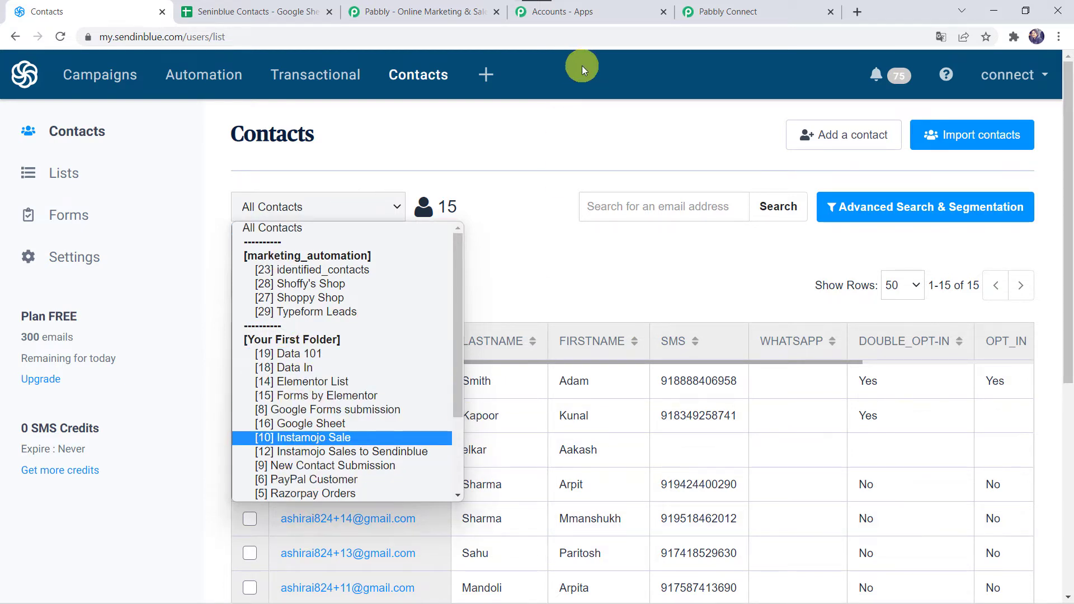
left_click(247, 9)
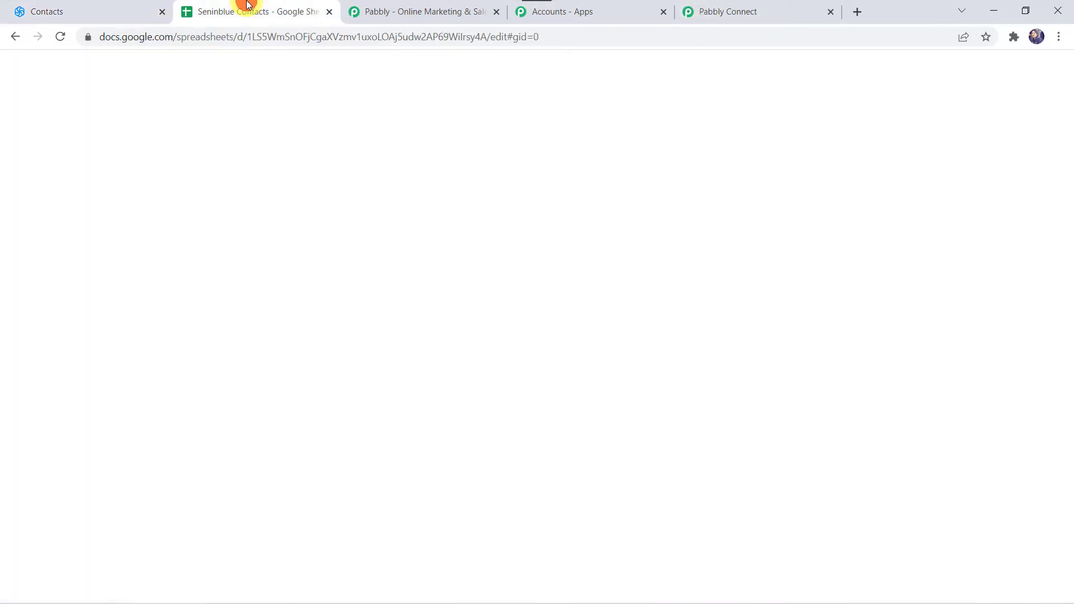
Switch back to Pabbly Connect and choose Lookup Table as the app for the workflow's next action step
left_click(783, 12)
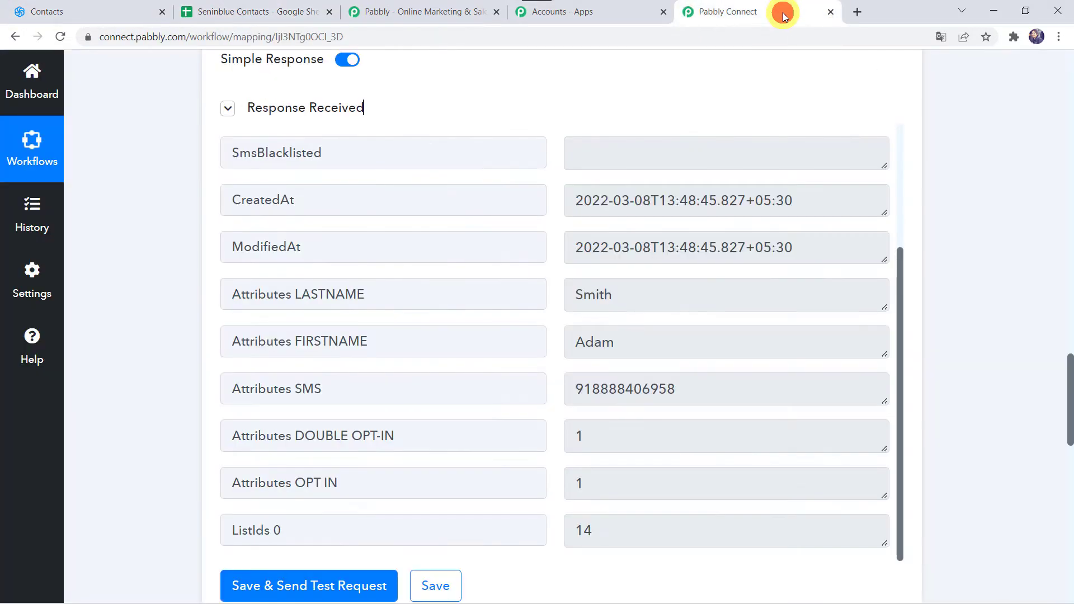
scroll(150, 419, "down", 6)
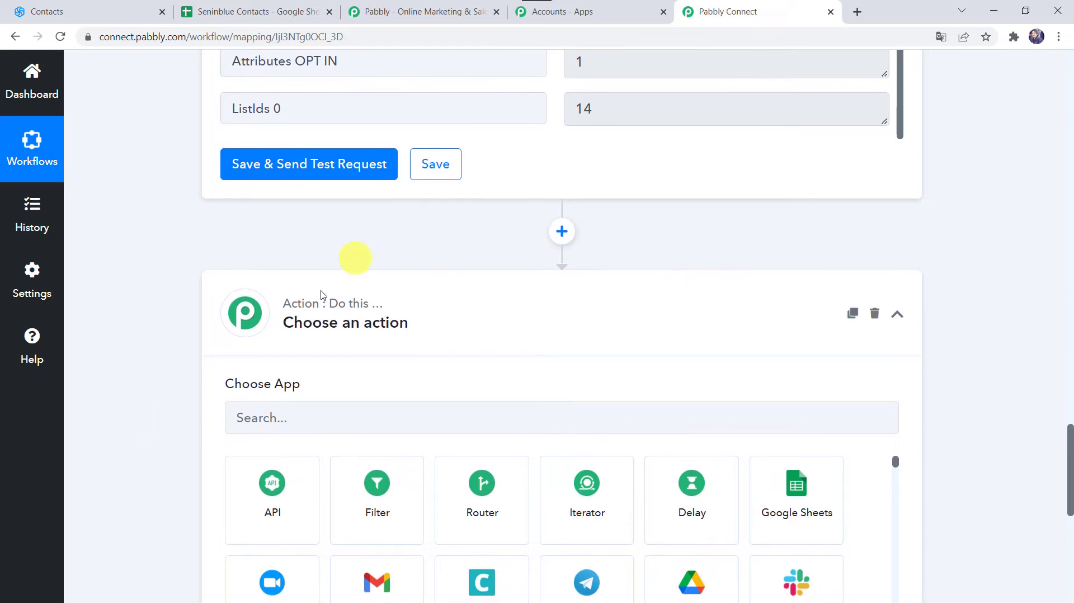
scroll(112, 365, "down", 4)
left_click(265, 187)
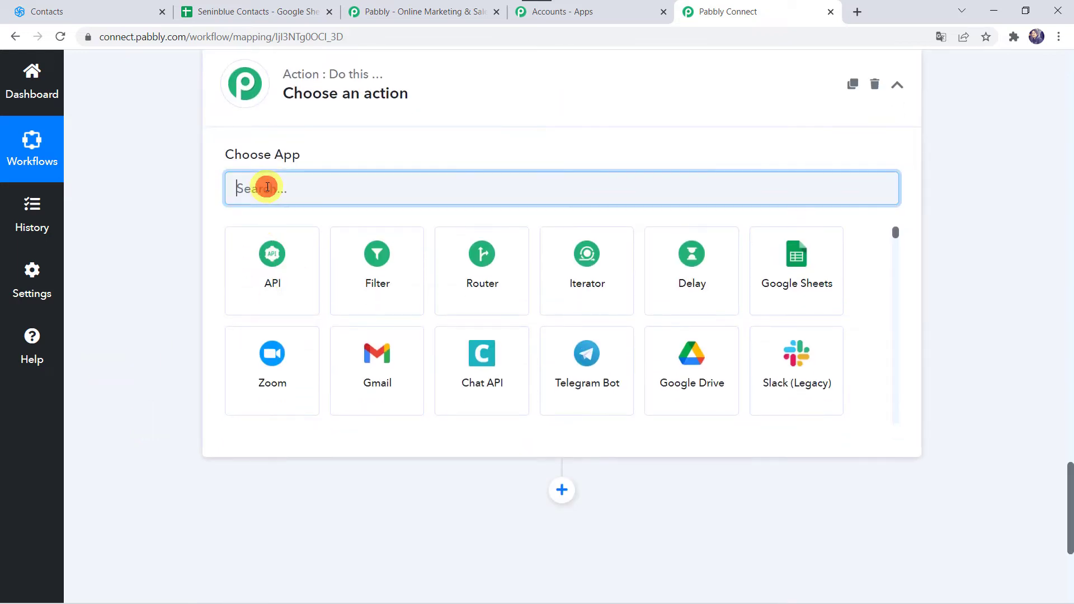
type("L")
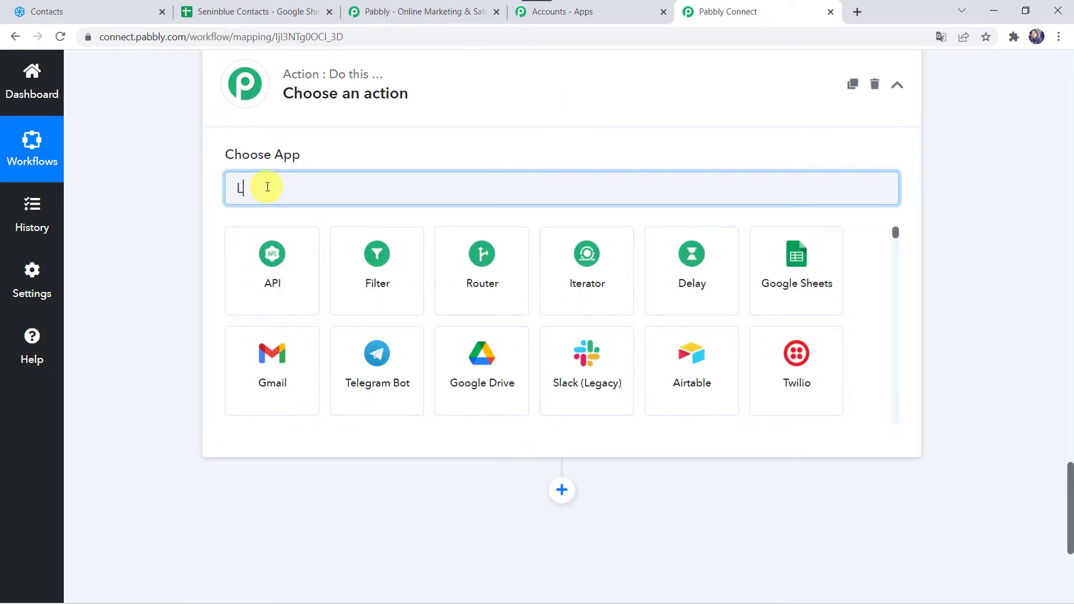
type("ooku[")
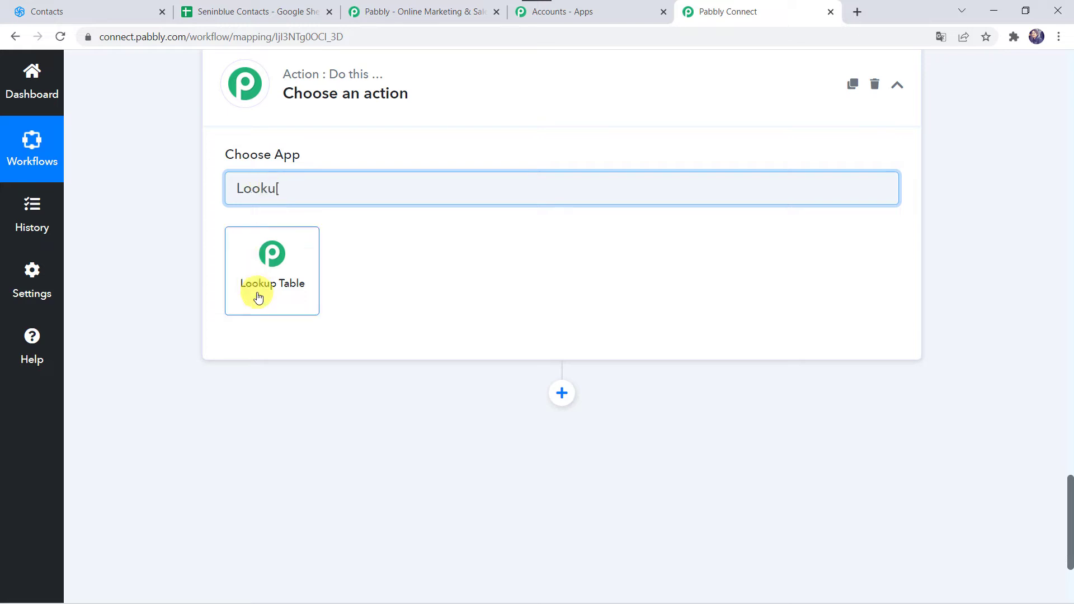
left_click(257, 296)
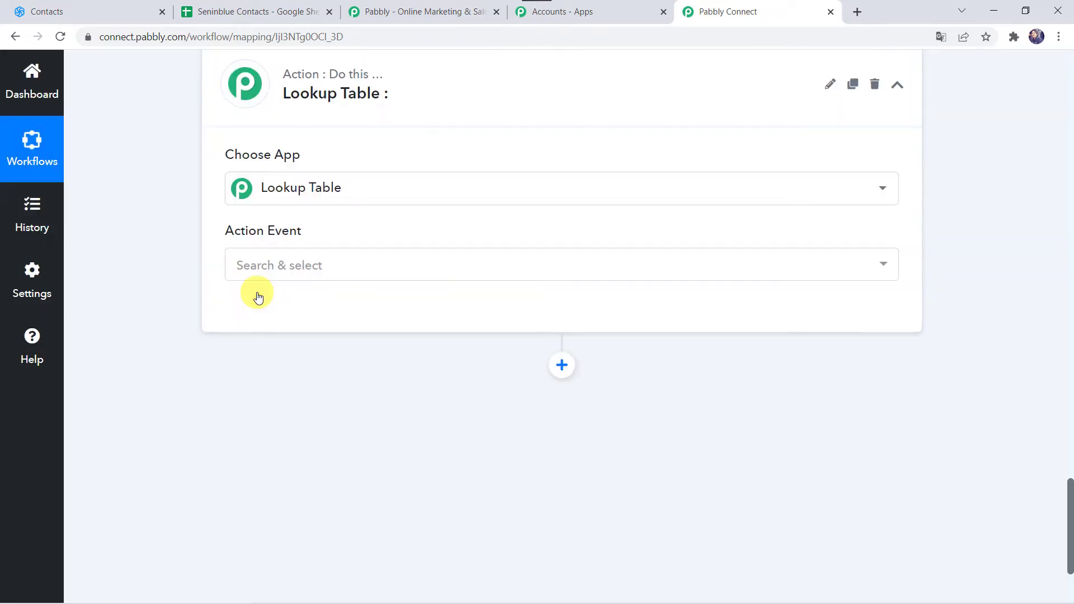
Set the action event to Lookup Table and connect it
left_click(277, 264)
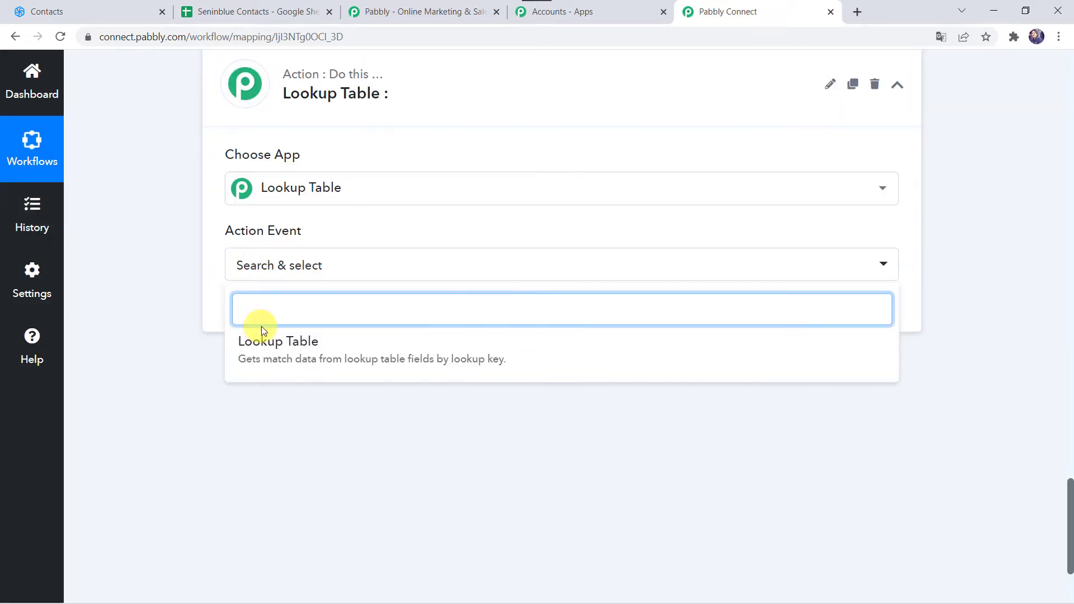
left_click(269, 352)
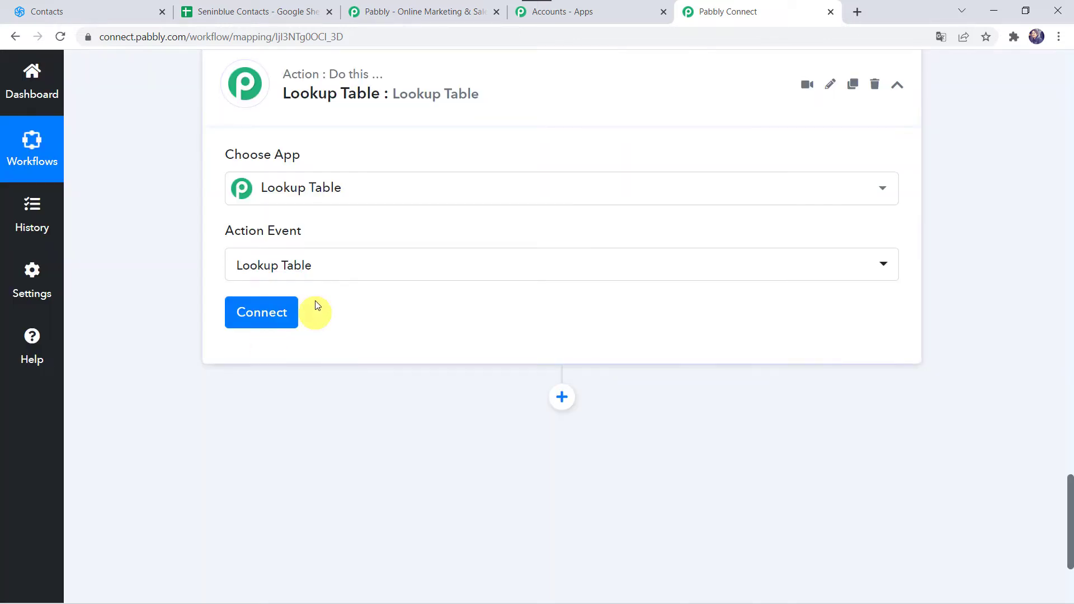
left_click(269, 315)
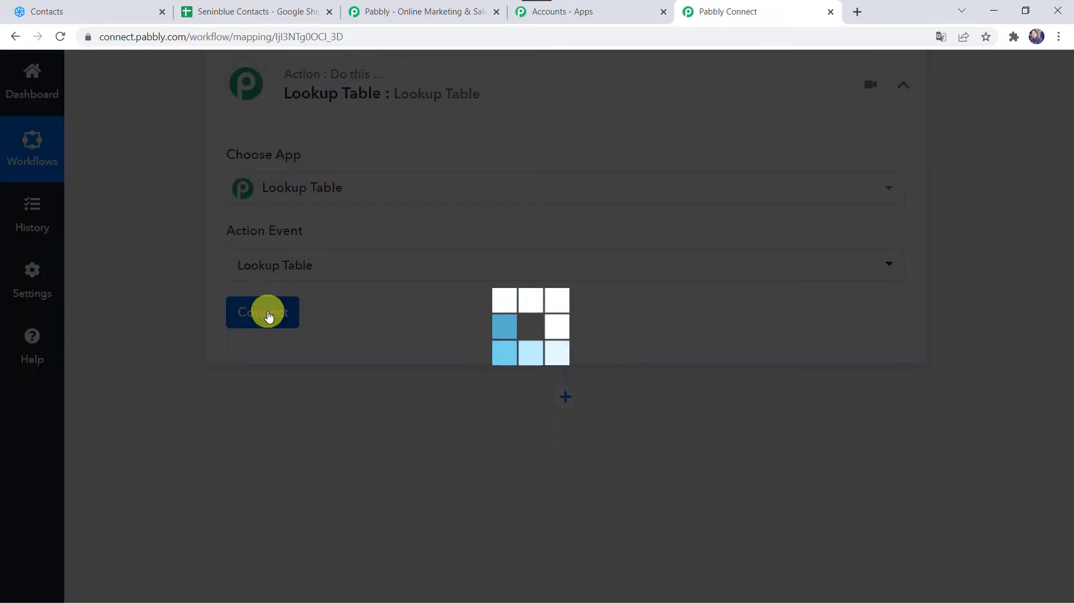
Map the Lookup Key to the List Id 0 value from the New Contact Added to a List trigger
scroll(335, 331, "down", 2)
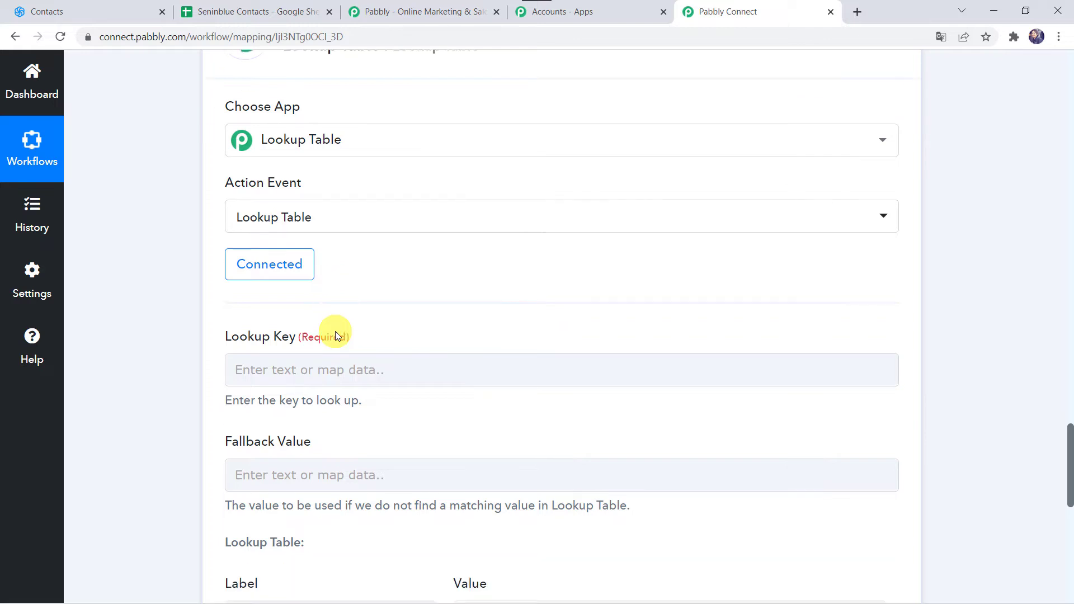
left_click(241, 320)
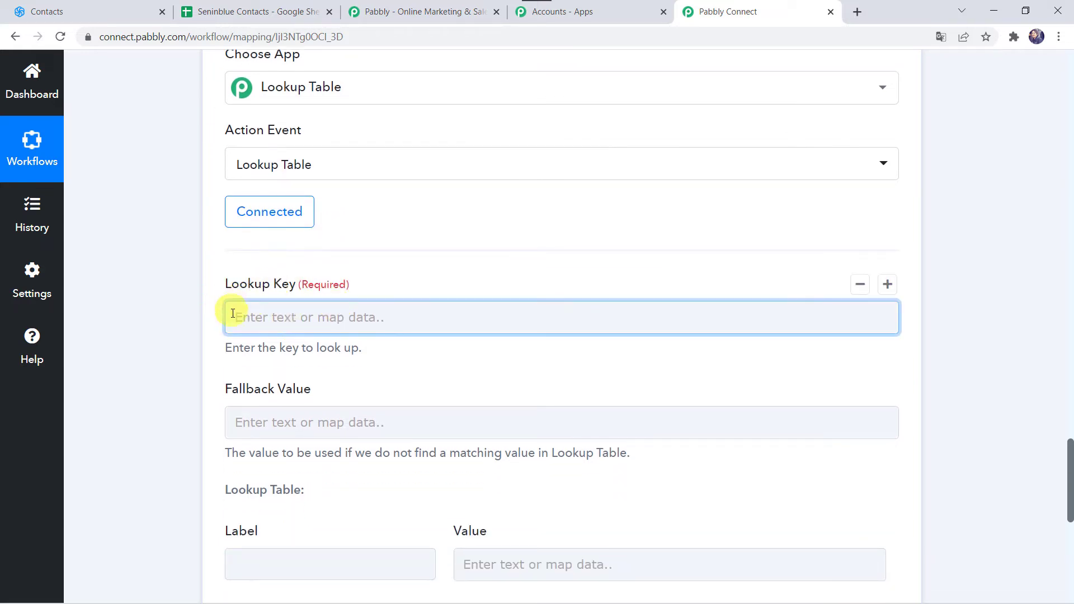
left_click(287, 323)
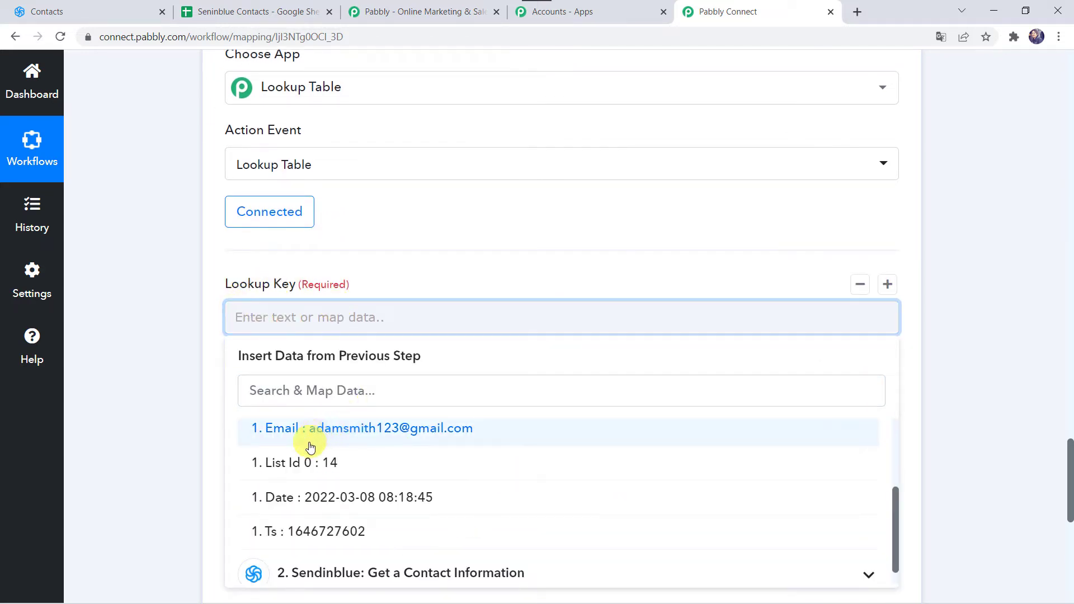
left_click(310, 463)
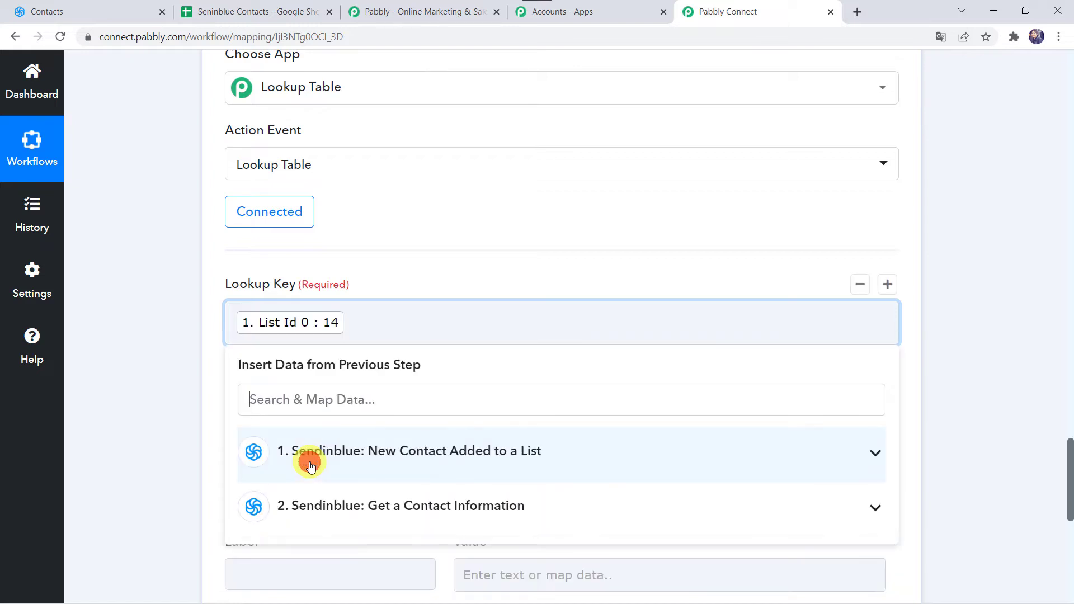
left_click(162, 391)
Check the list IDs in Sendinblue and fill the first lookup table row with label 19 and value Data 101
left_click(102, 14)
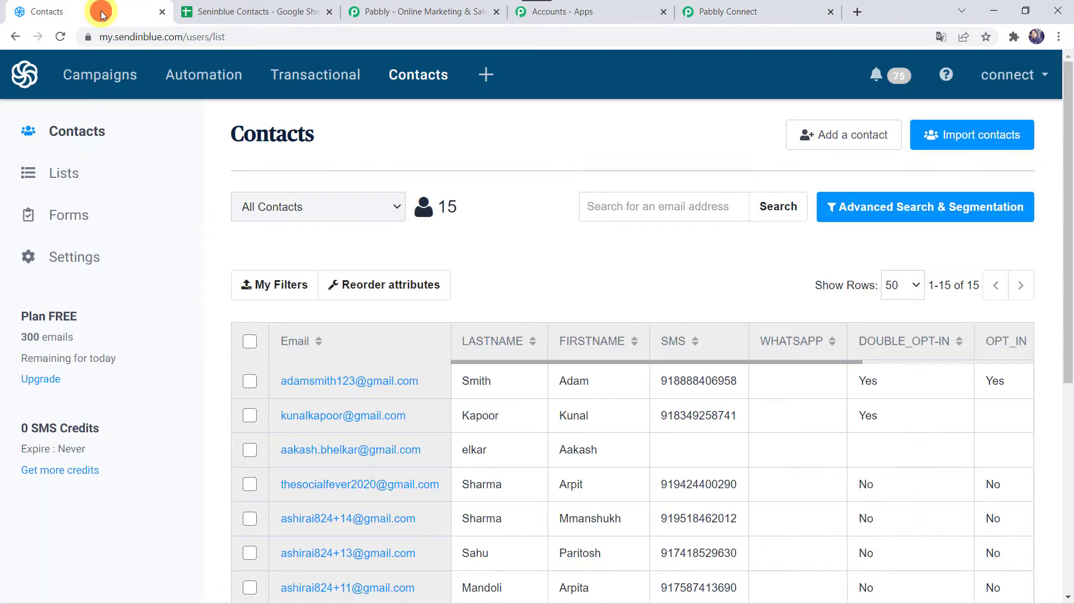
left_click(337, 205)
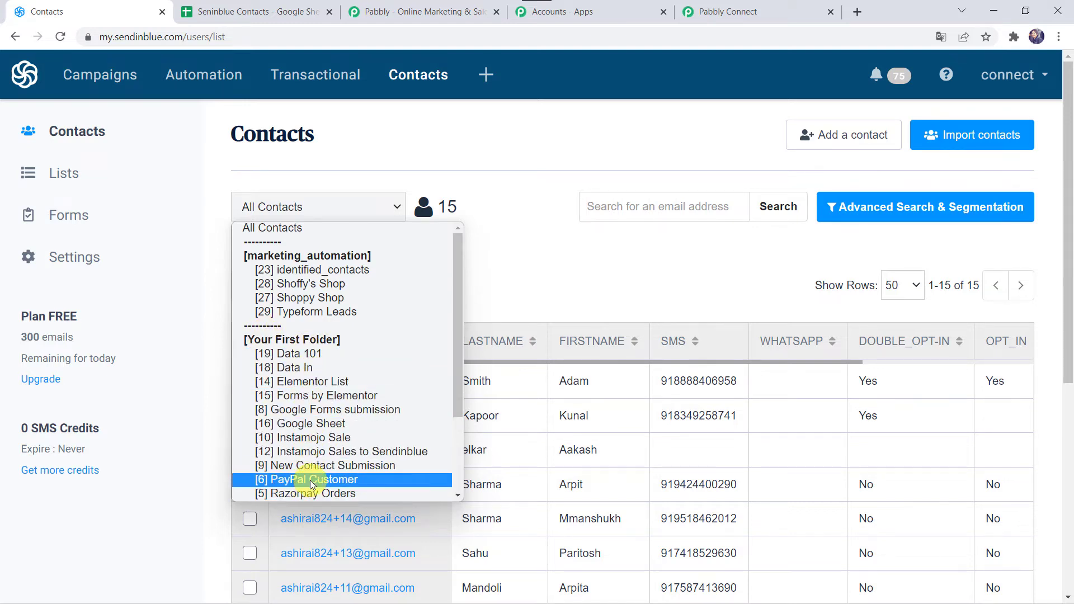
left_click(740, 15)
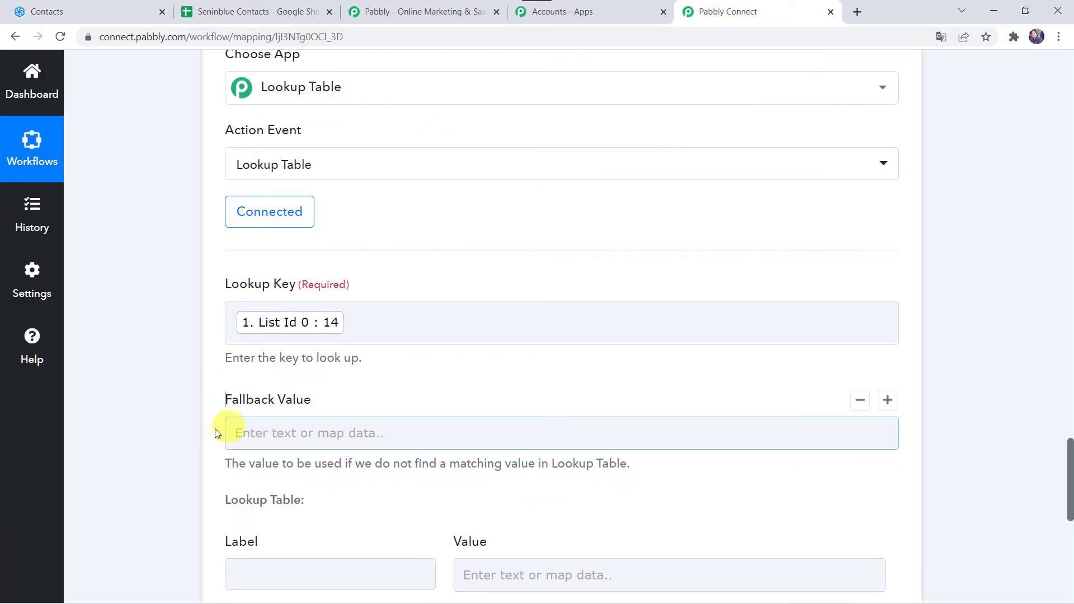
scroll(193, 434, "down", 3)
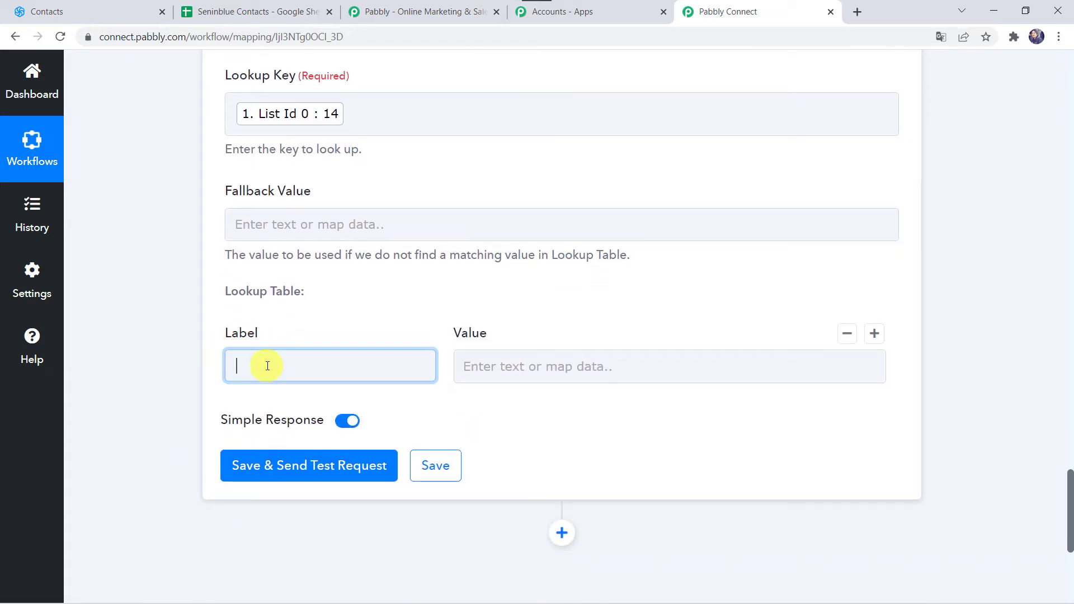
left_click(83, 12)
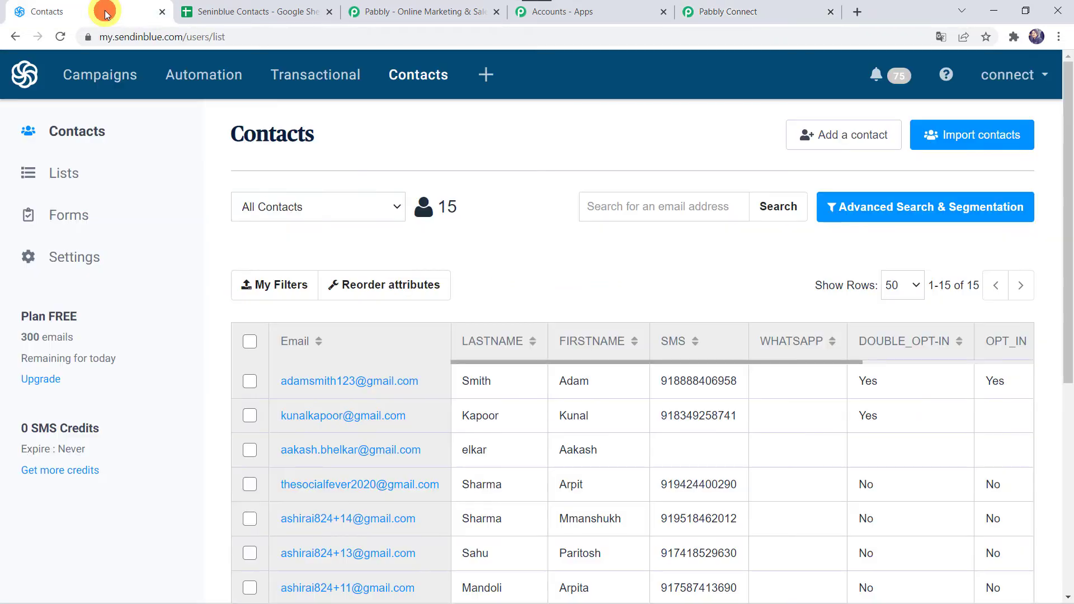
left_click(342, 208)
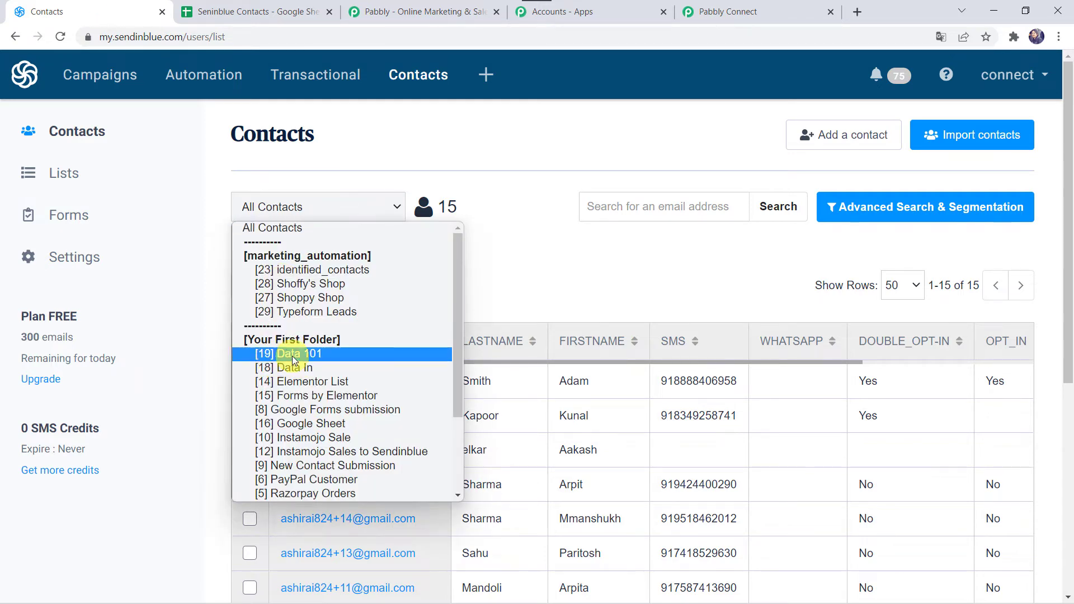
left_click(766, 9)
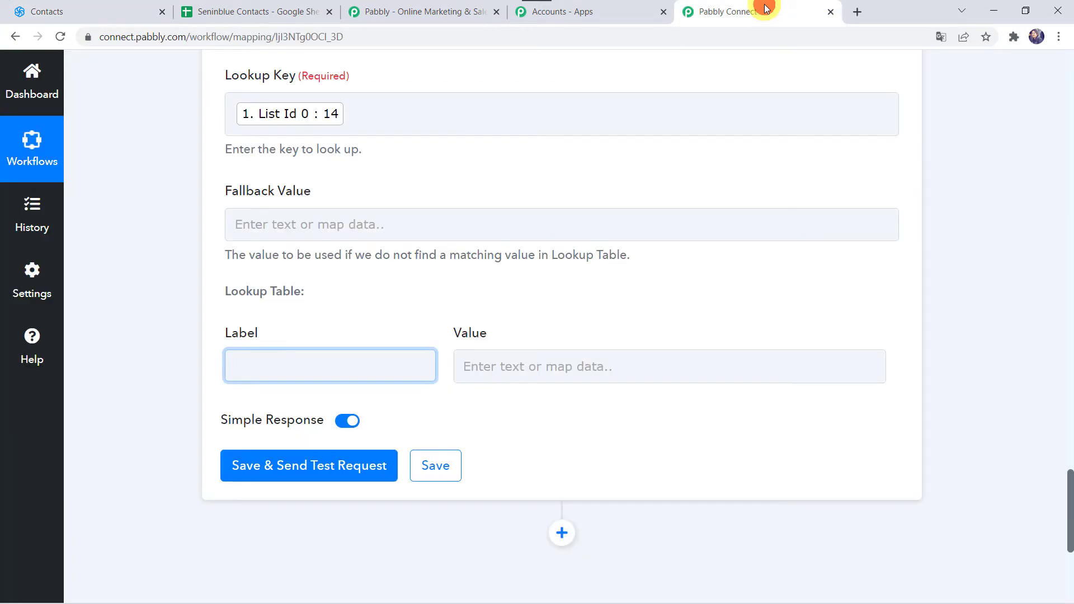
key("Tab")
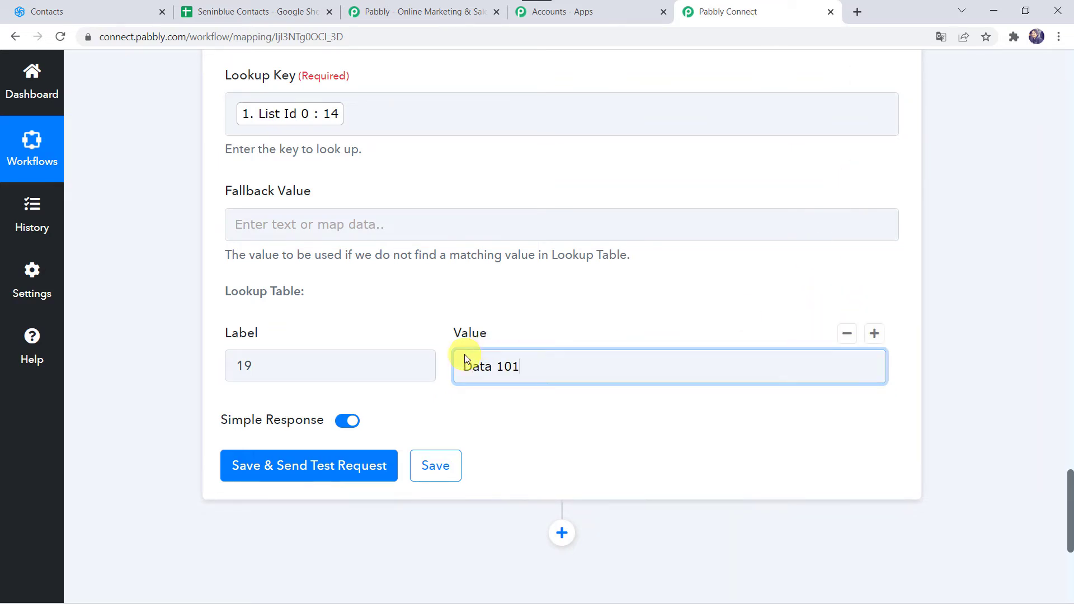
Add a second lookup table row with label 14 and value Elementor List, checking the ID and name in Sendinblue
left_click(874, 334)
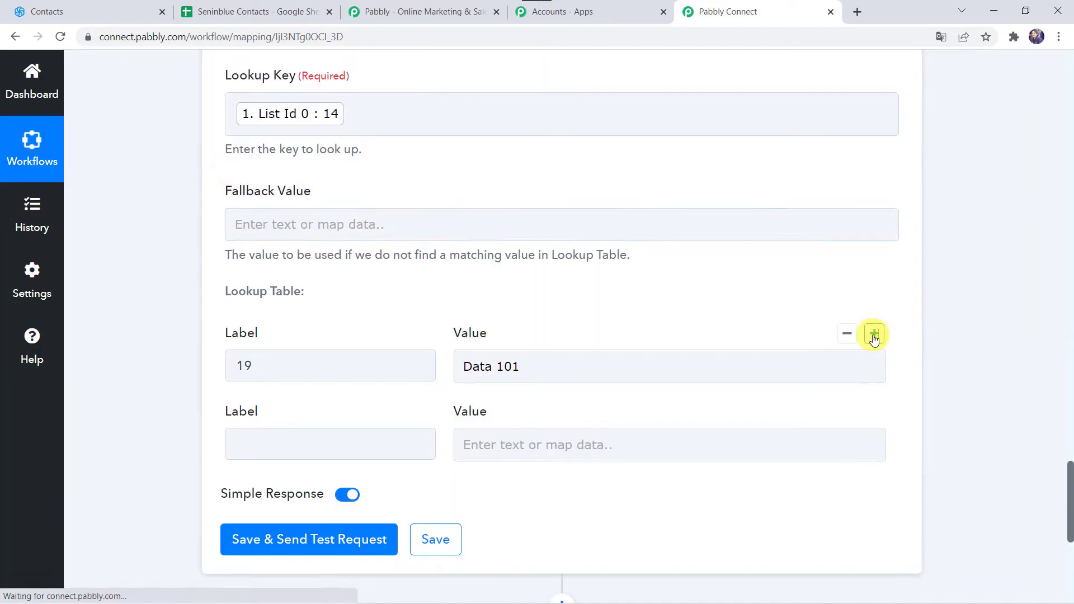
left_click(244, 7)
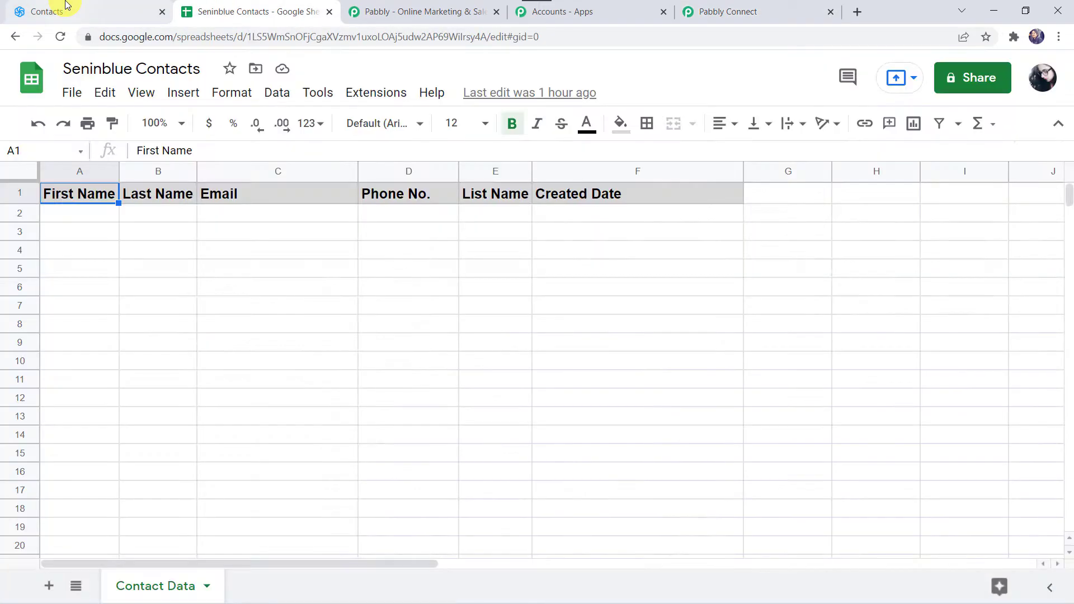
left_click(34, 7)
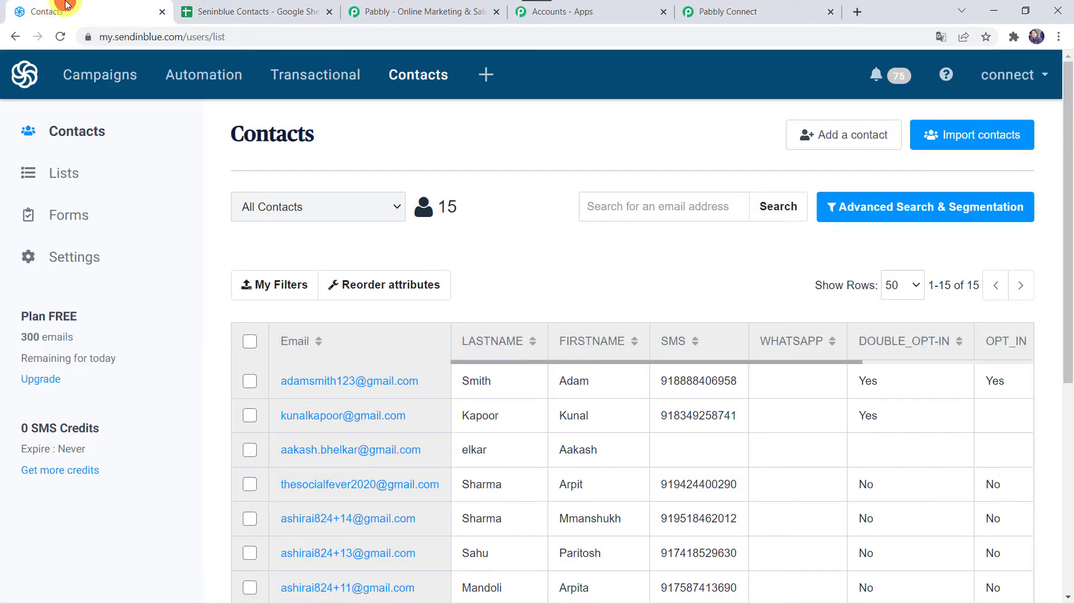
left_click(393, 209)
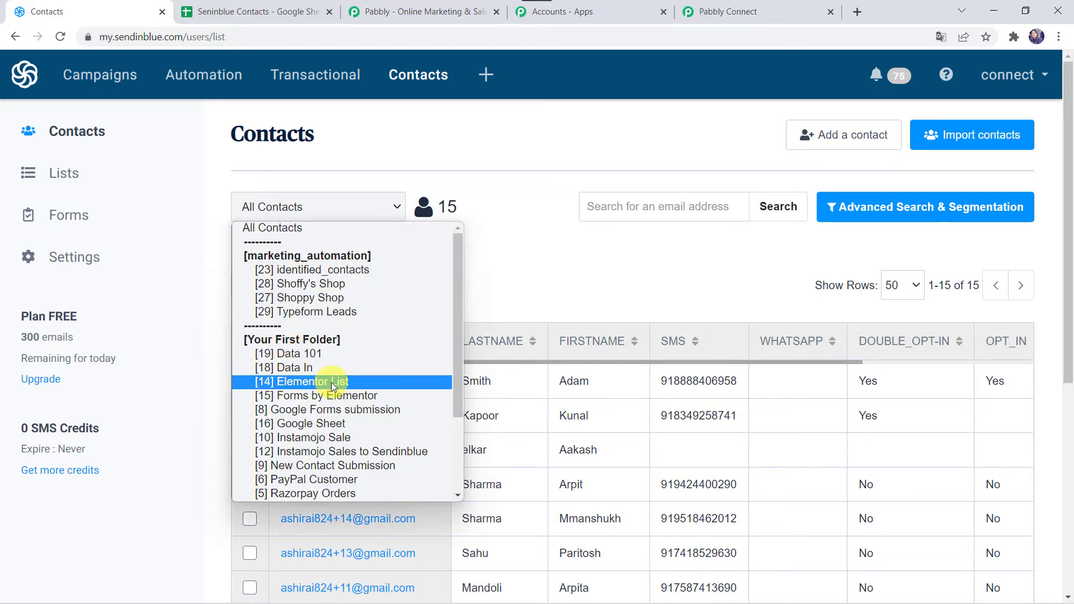
left_click(744, 12)
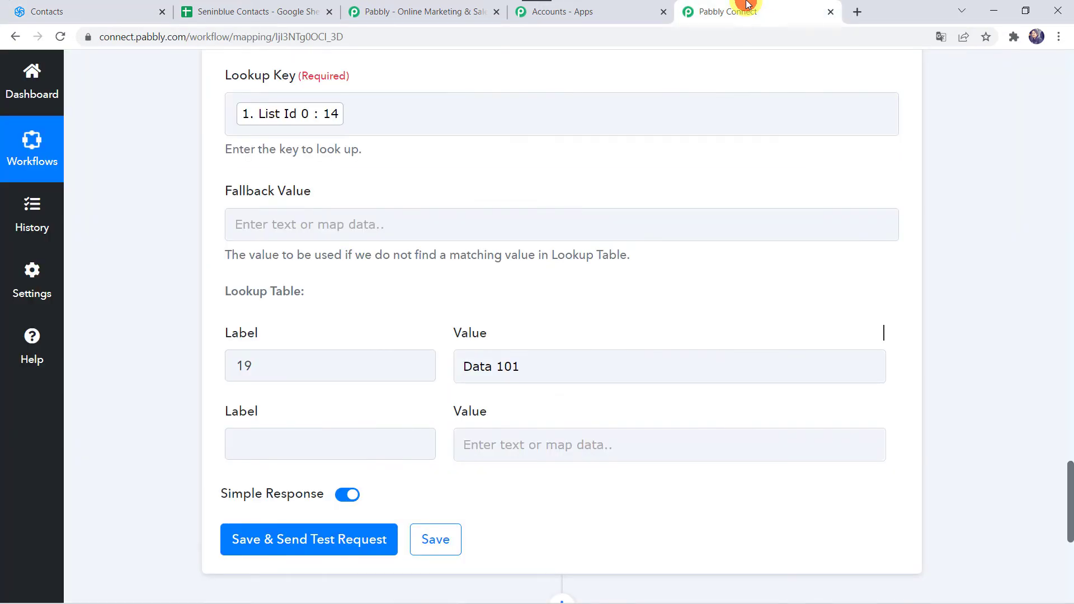
left_click(282, 443)
type("14")
key("Tab")
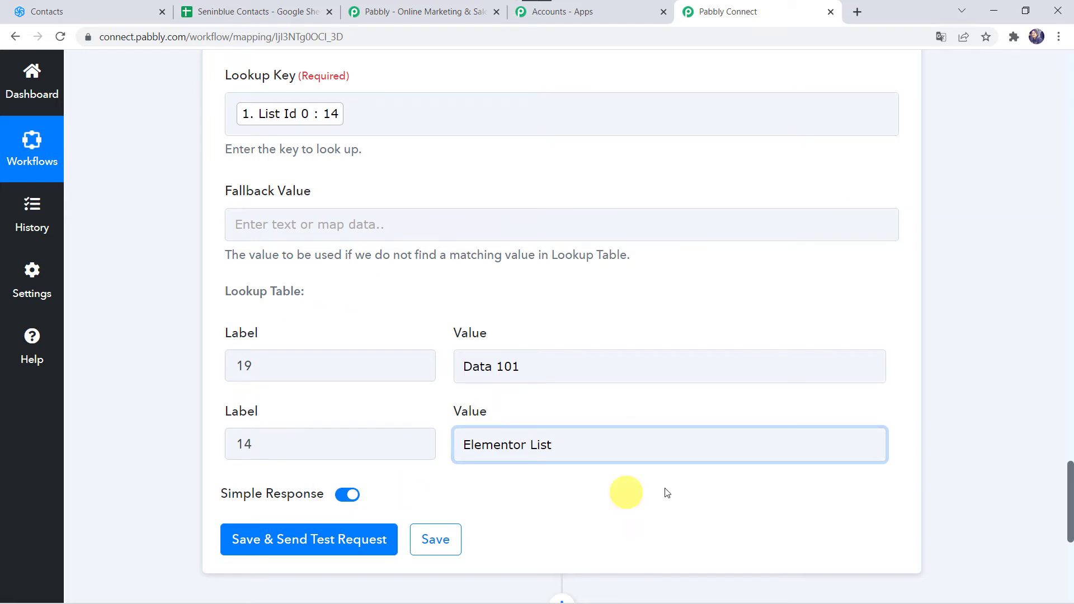
Add a third lookup table row with label 10 and value Instamojo Sale, checking the list ID and name in Sendinblue
left_click(876, 414)
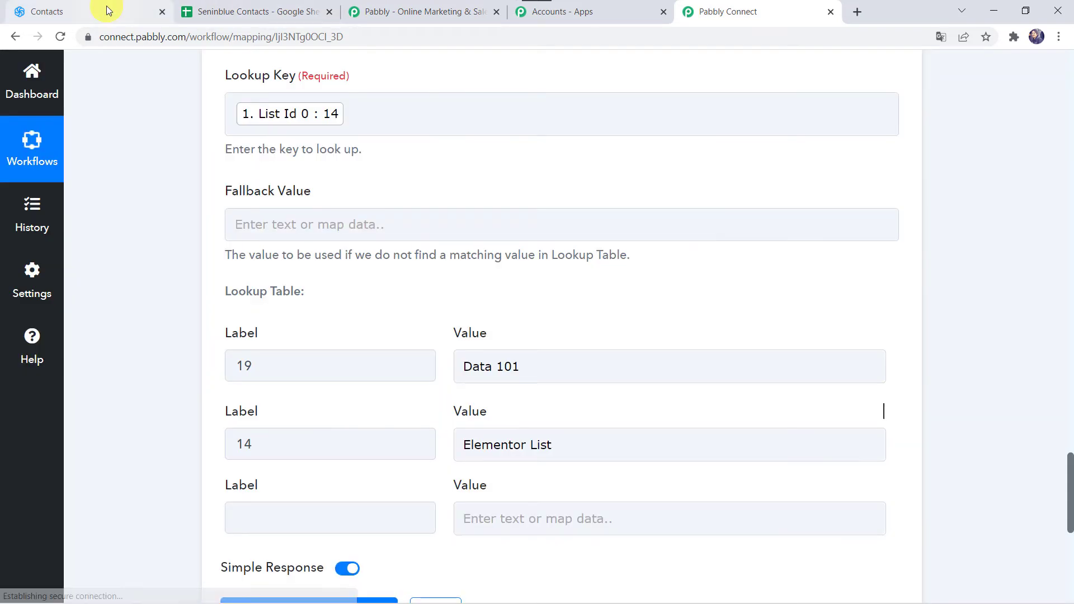
left_click(106, 11)
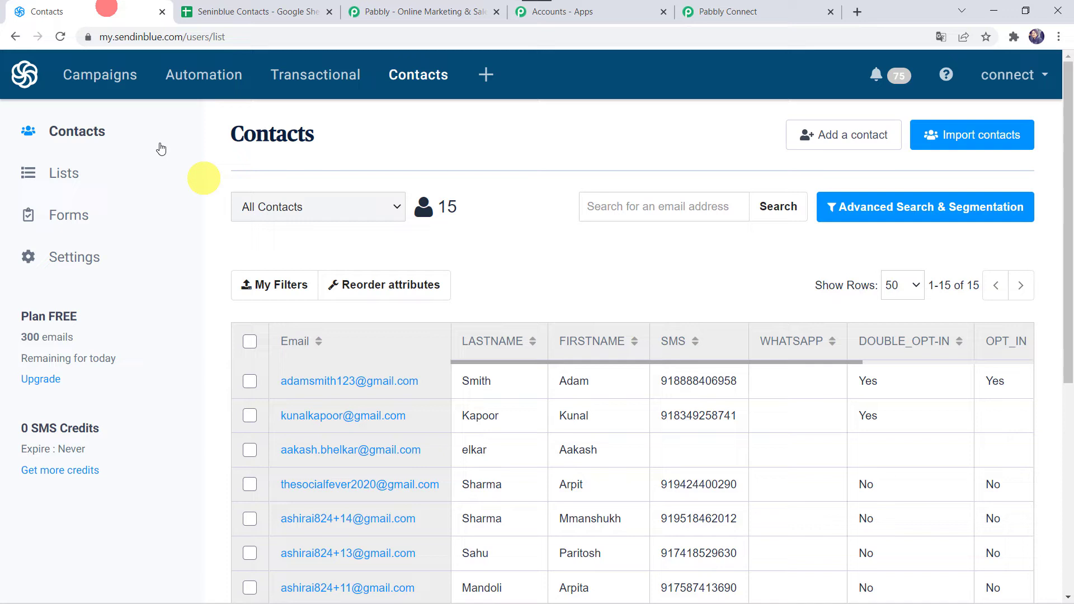
left_click(343, 213)
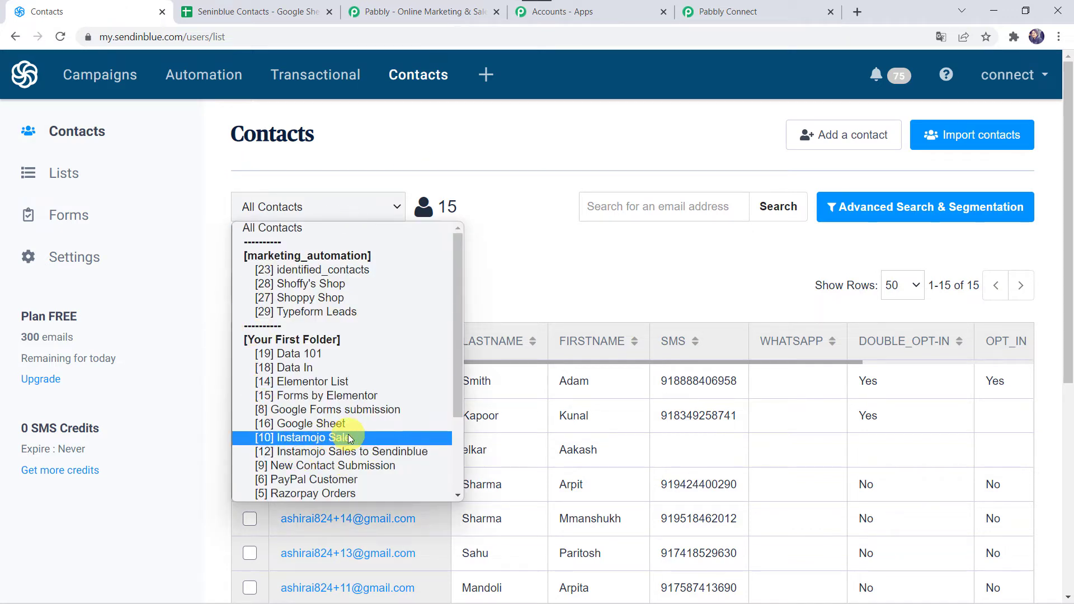
left_click(727, 11)
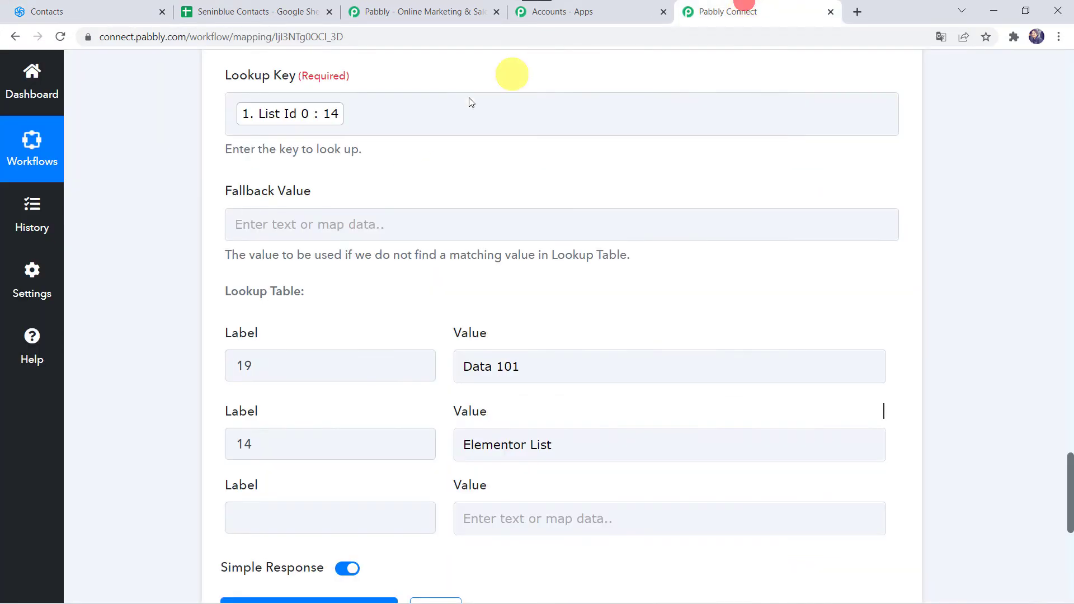
left_click(253, 531)
left_click(253, 531)
type("1")
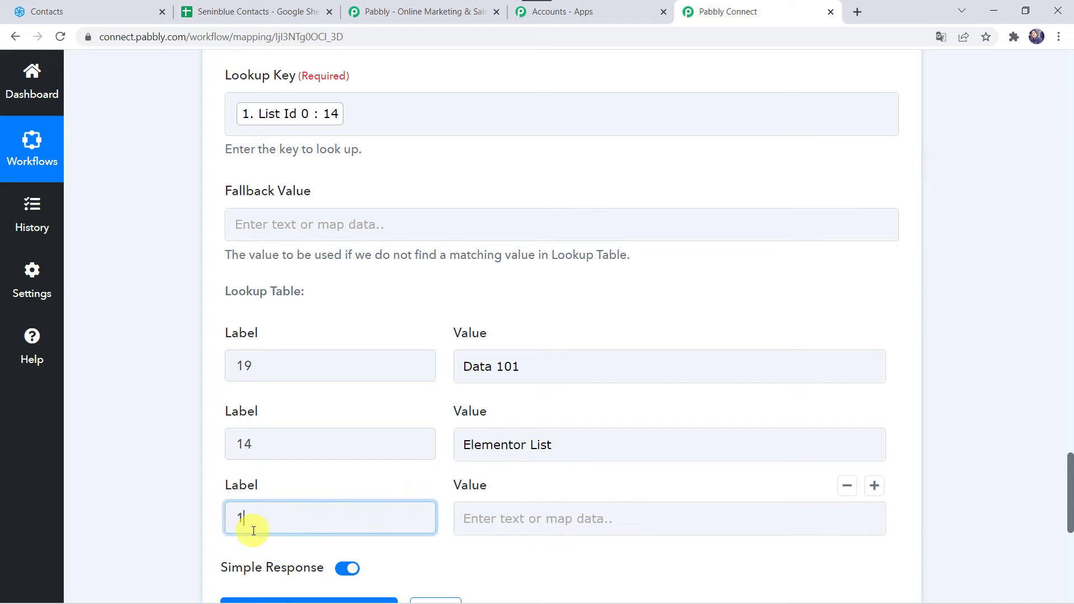
type("0")
key("Tab")
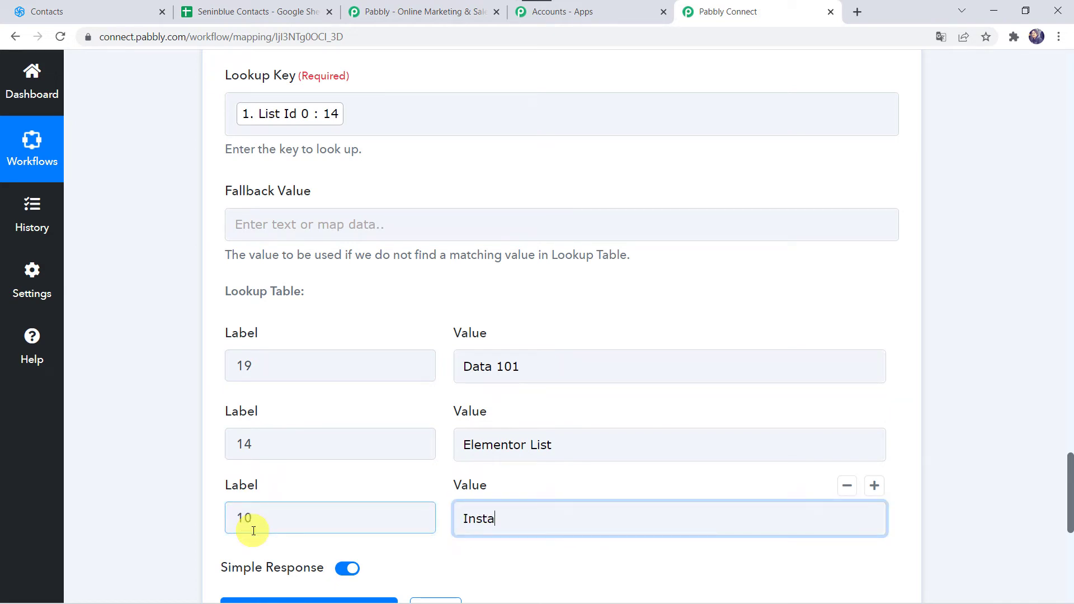
left_click(118, 8)
left_click(339, 215)
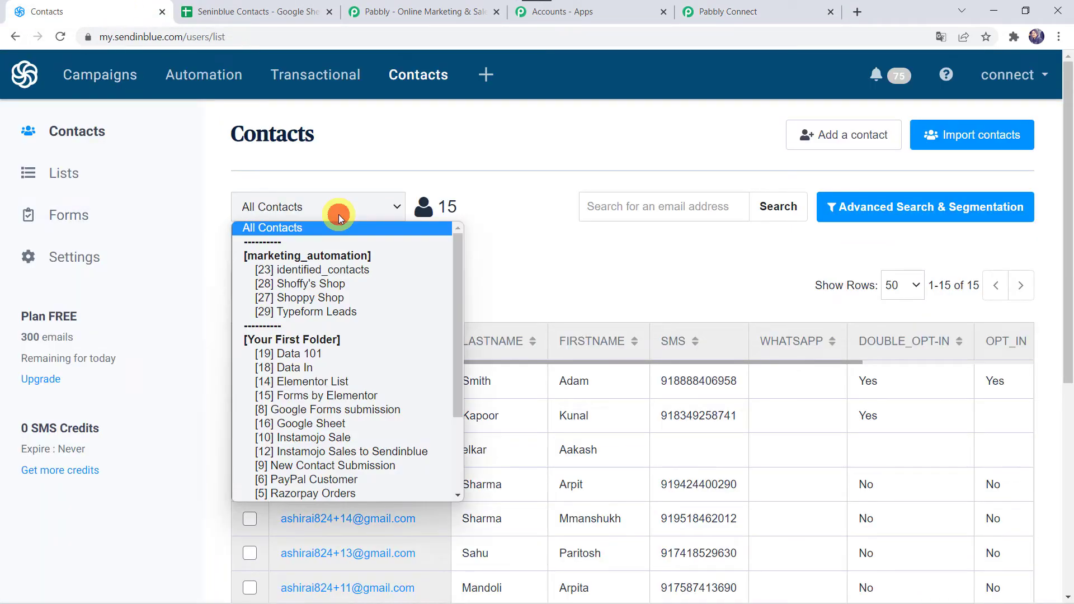
left_click(831, 5)
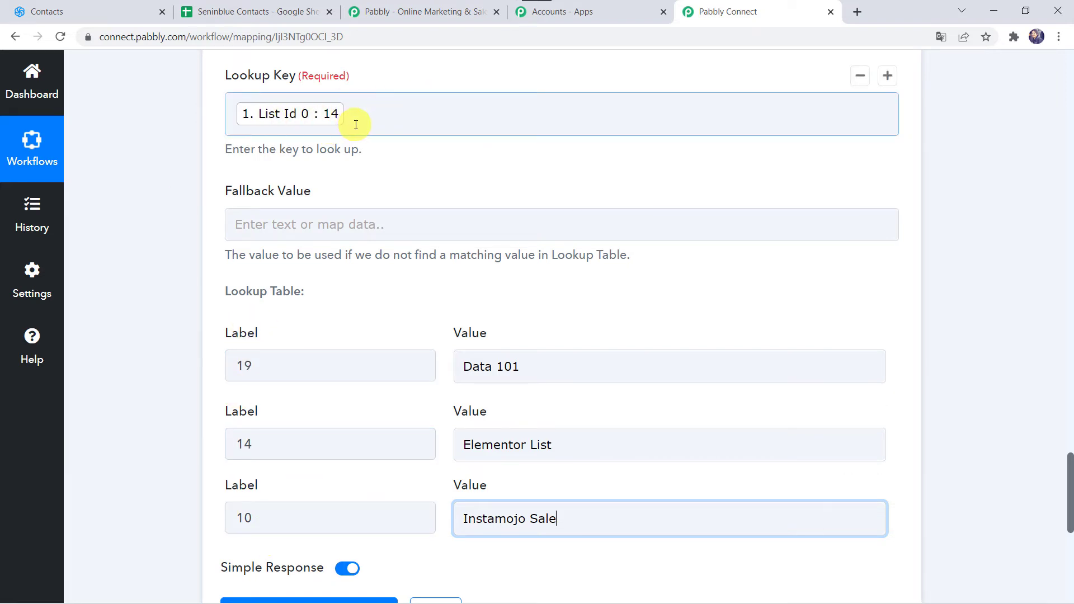
Save the Lookup Table action with a test request and check the result value in the response
left_click(247, 444)
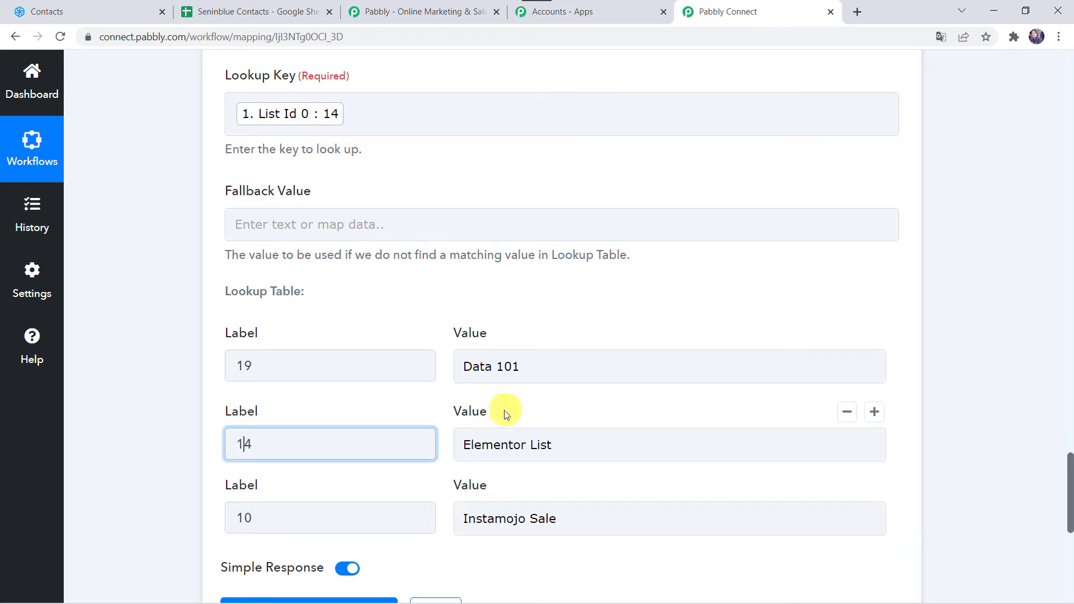
scroll(575, 450, "down", 3)
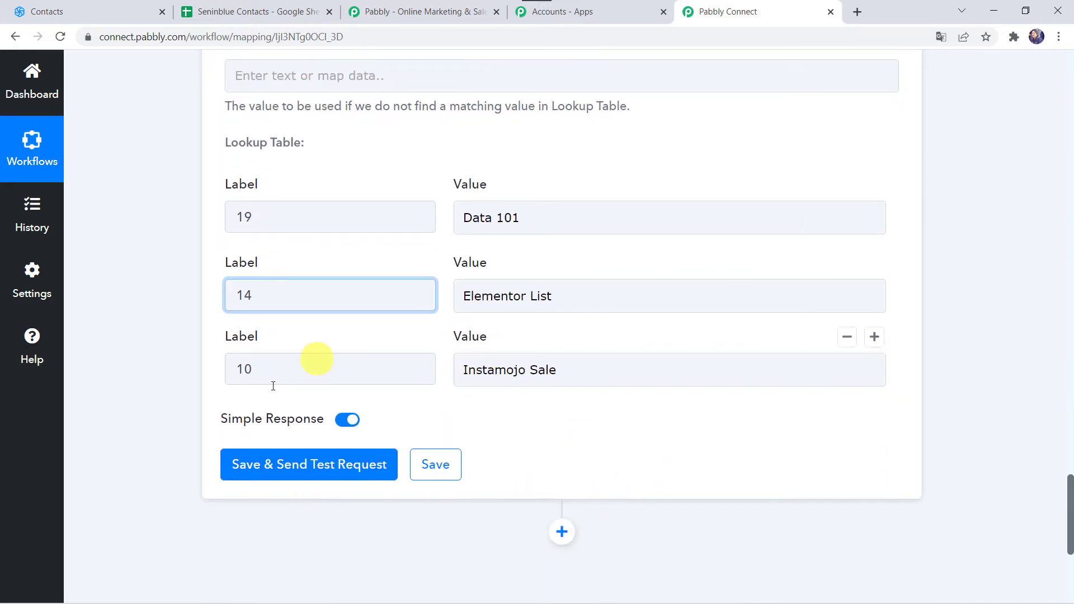
left_click(328, 469)
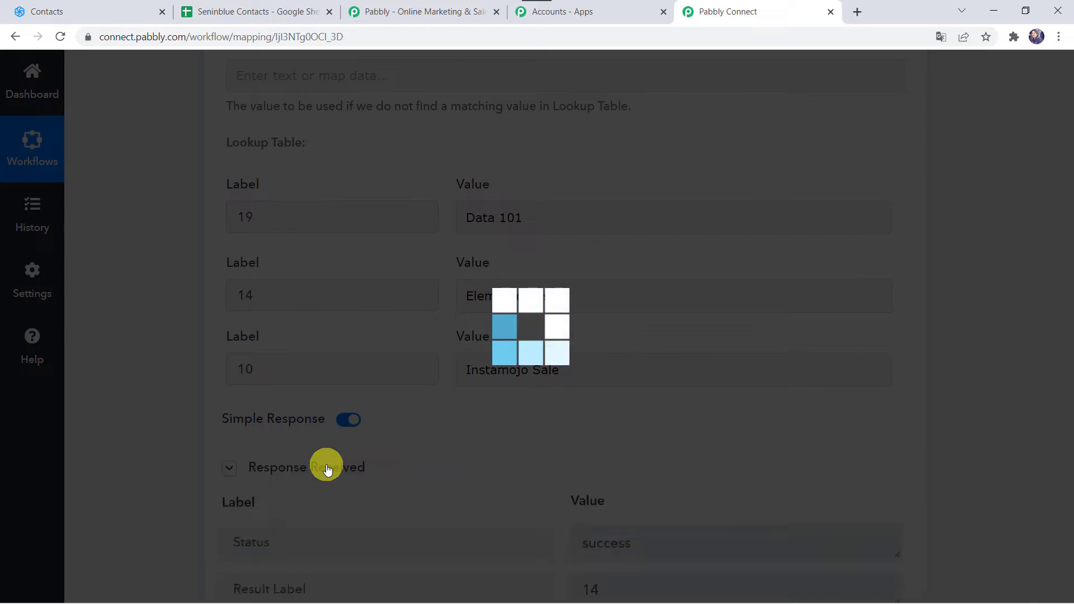
scroll(262, 562, "down", 3)
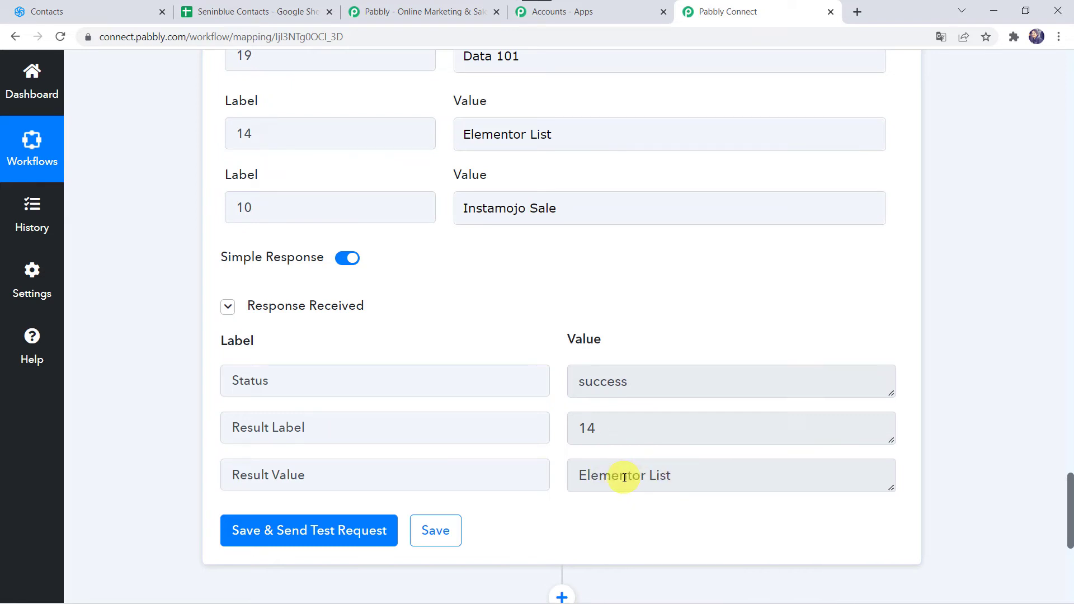
scroll(625, 477, "down", 7)
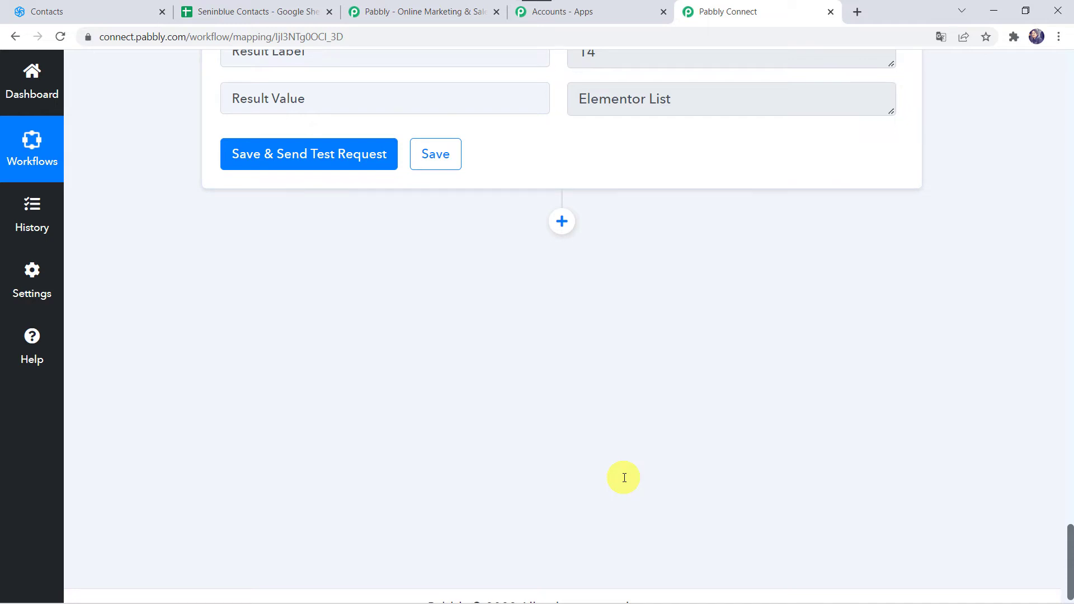
Add a new action step using Google Sheets with the action event Add New Row
left_click(562, 224)
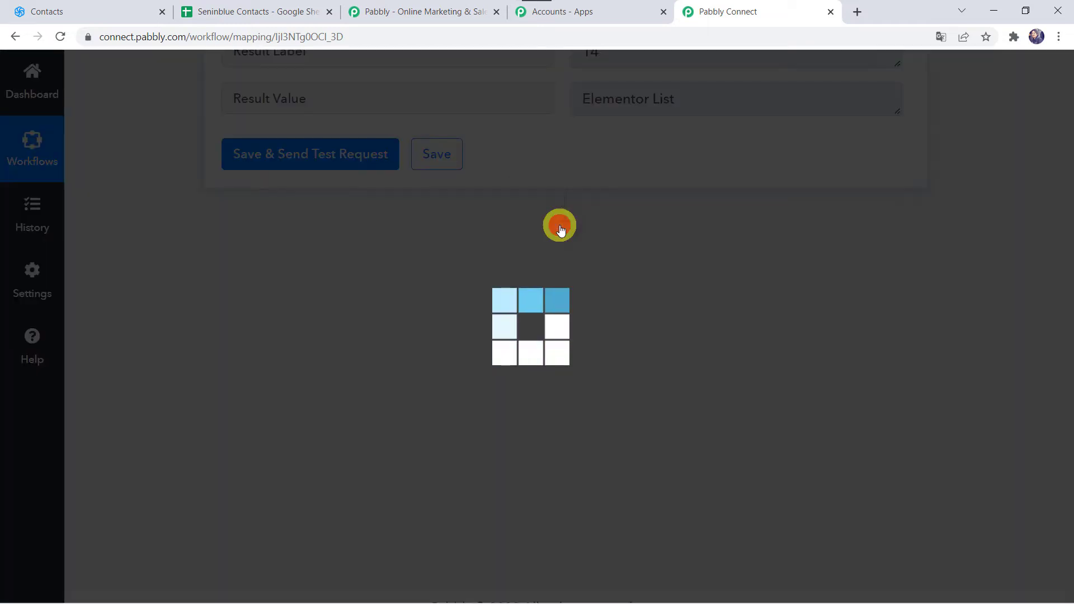
left_click(328, 408)
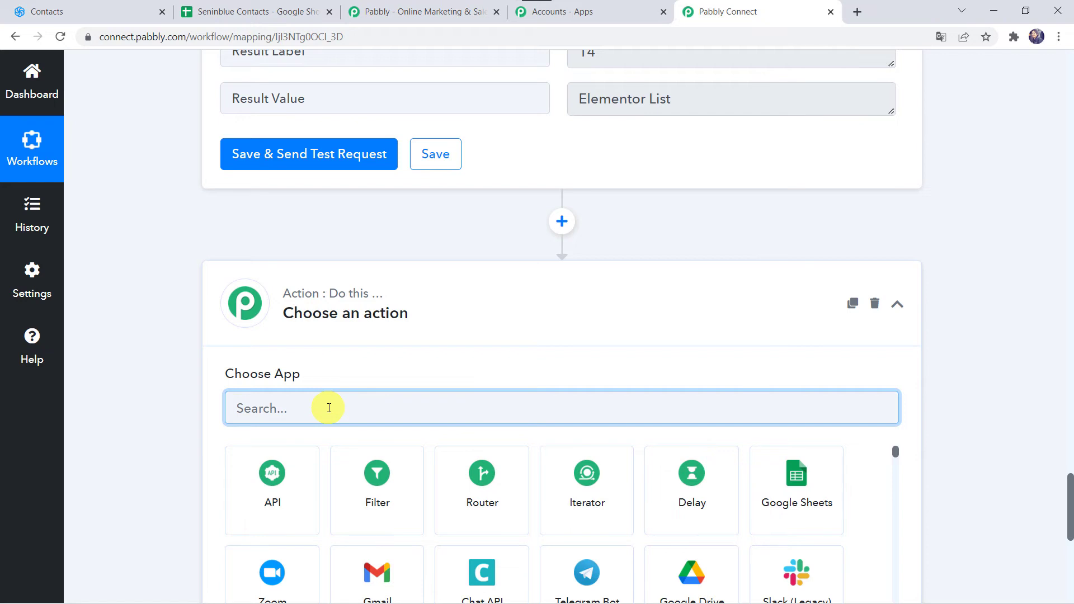
type("Goo")
left_click(281, 481)
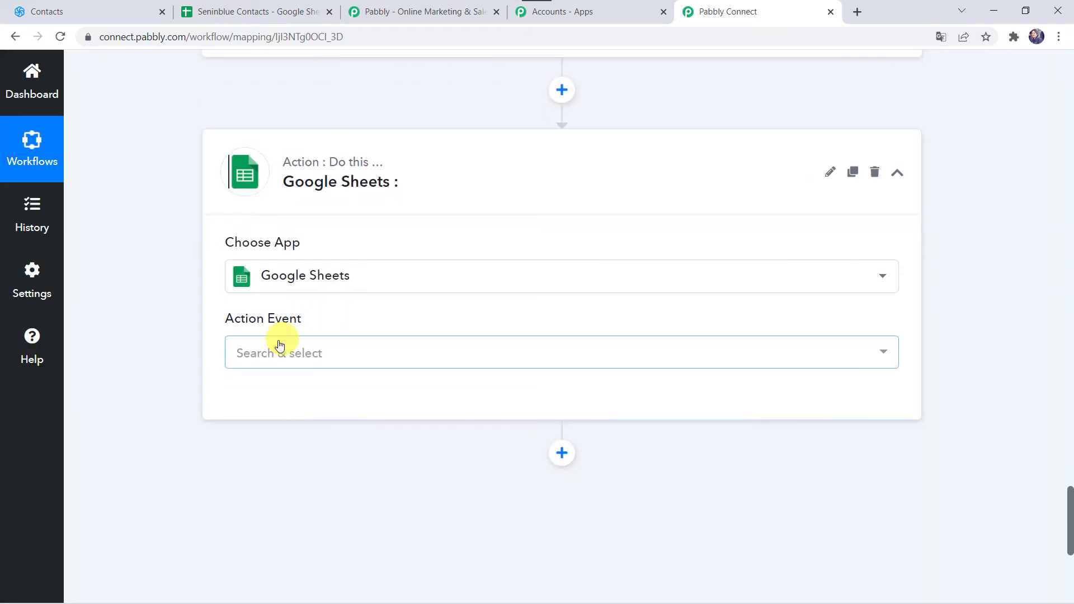
left_click(259, 354)
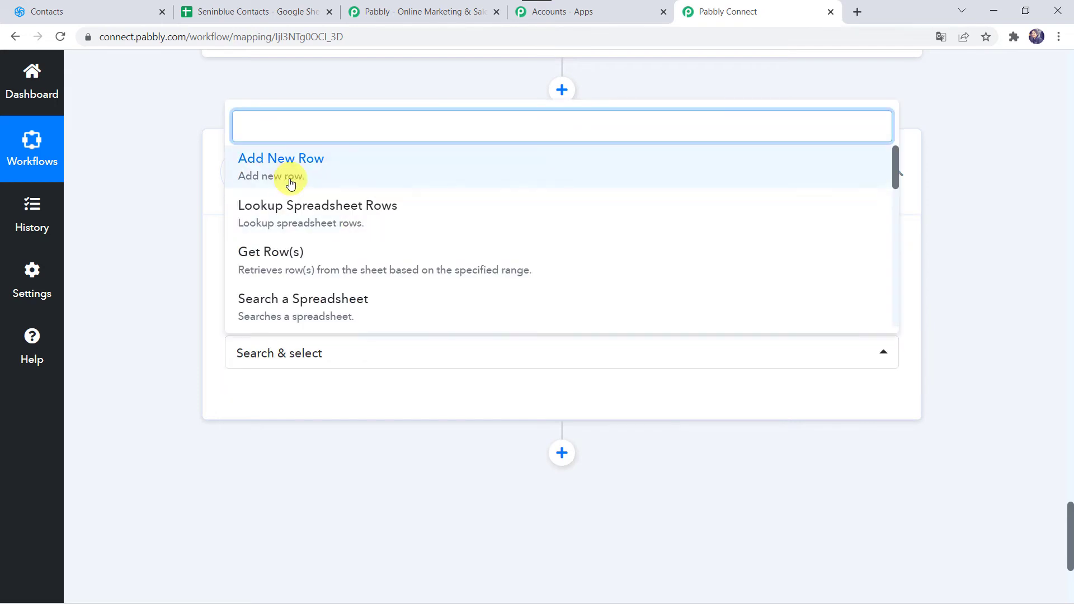
left_click(290, 183)
Connect Google Sheets through a new connection, choosing the Google account and granting Pabbly Connect Sheets access
left_click(265, 408)
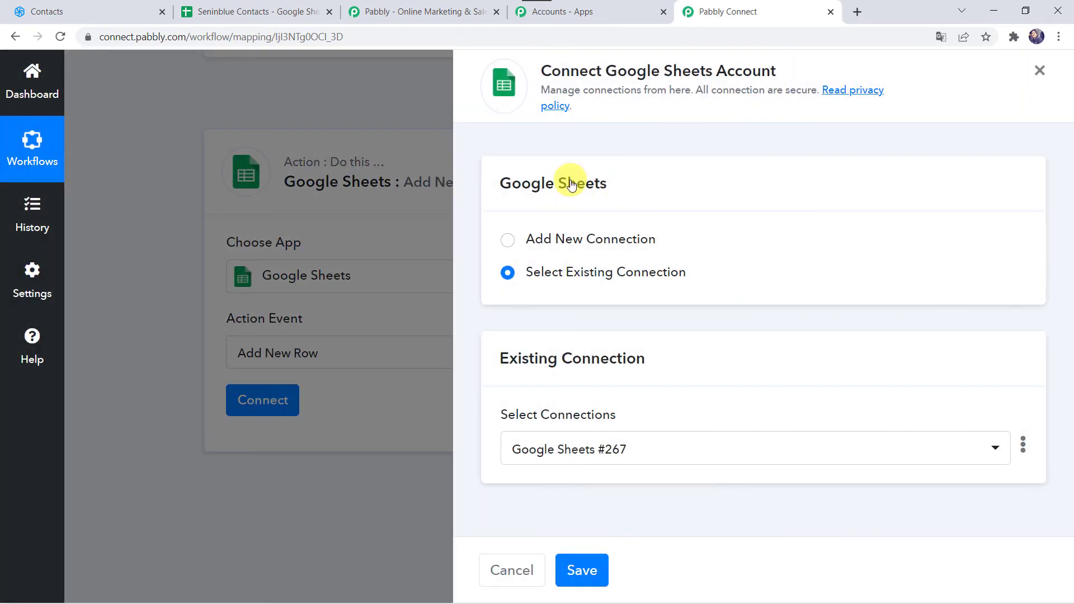
left_click(531, 238)
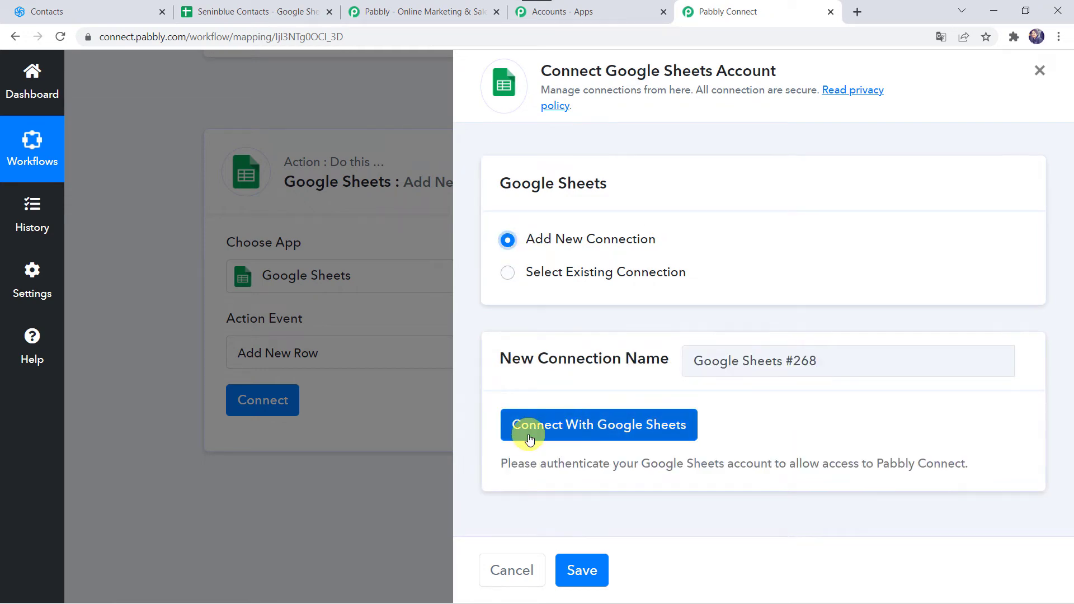
left_click(635, 426)
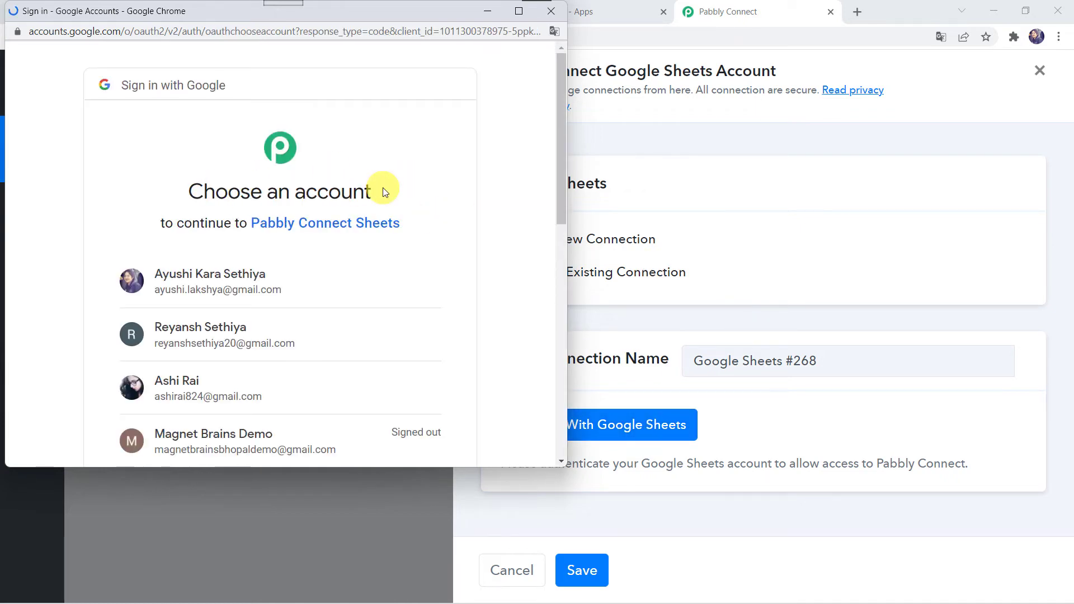
left_click(212, 378)
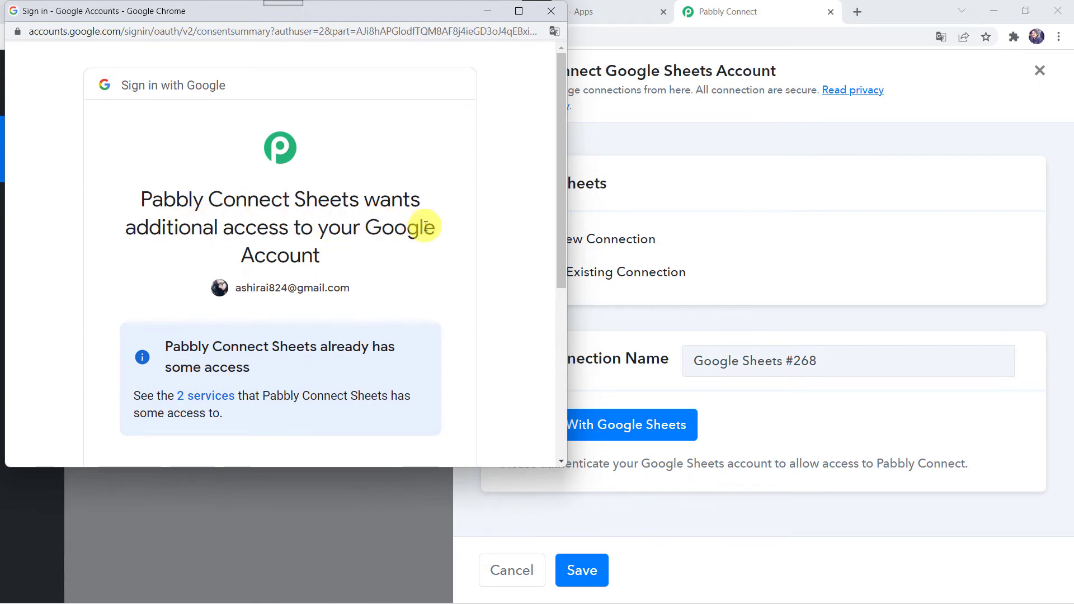
scroll(350, 245, "down", 5)
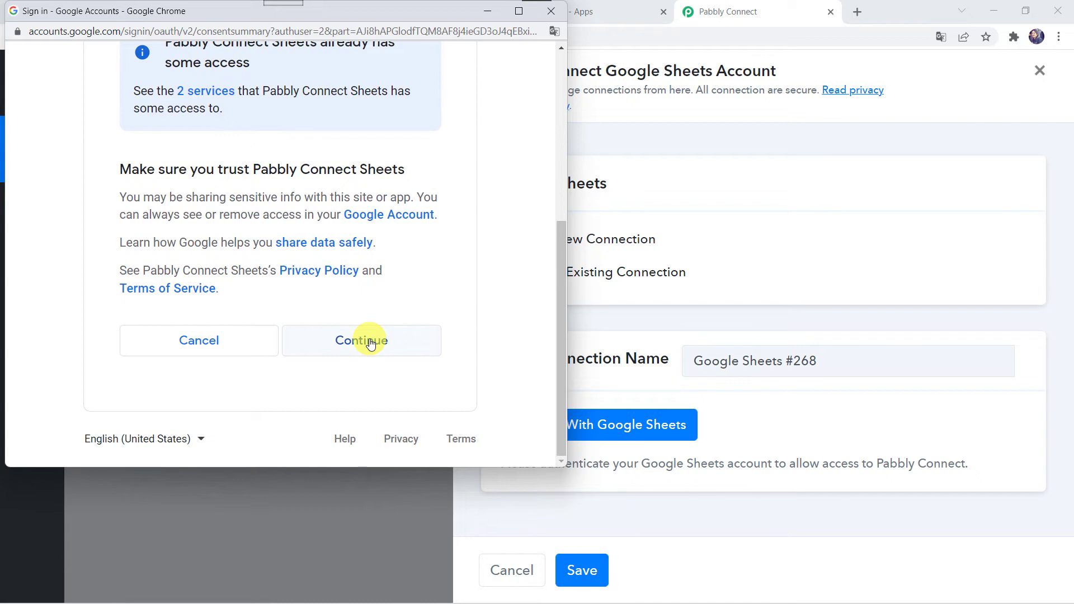
left_click(369, 343)
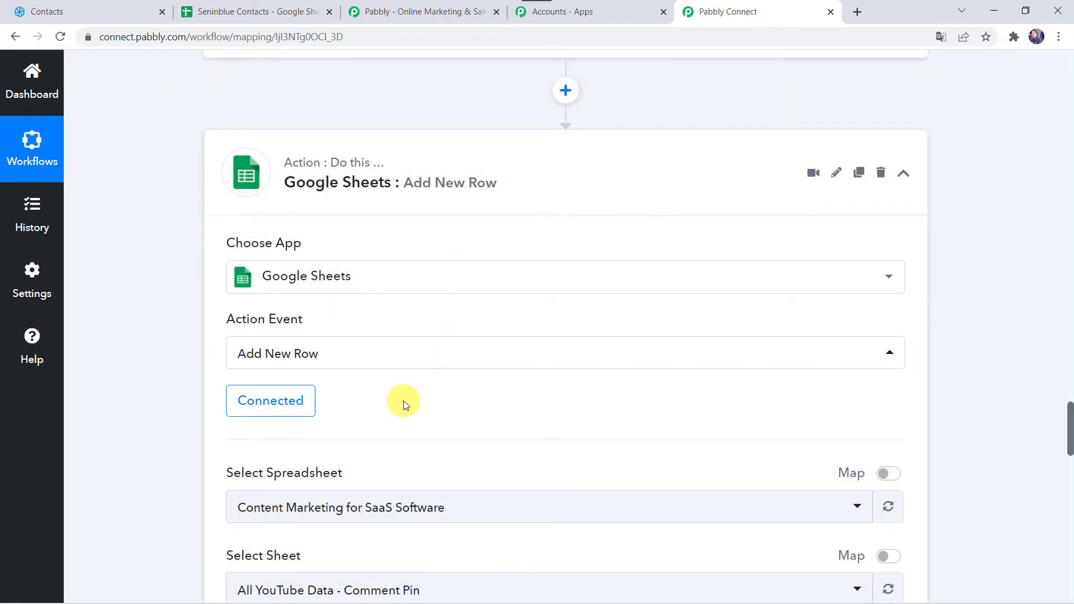
Select the Seninblue Contacts spreadsheet for the new row, checking its name in Google Sheets
scroll(406, 404, "down", 4)
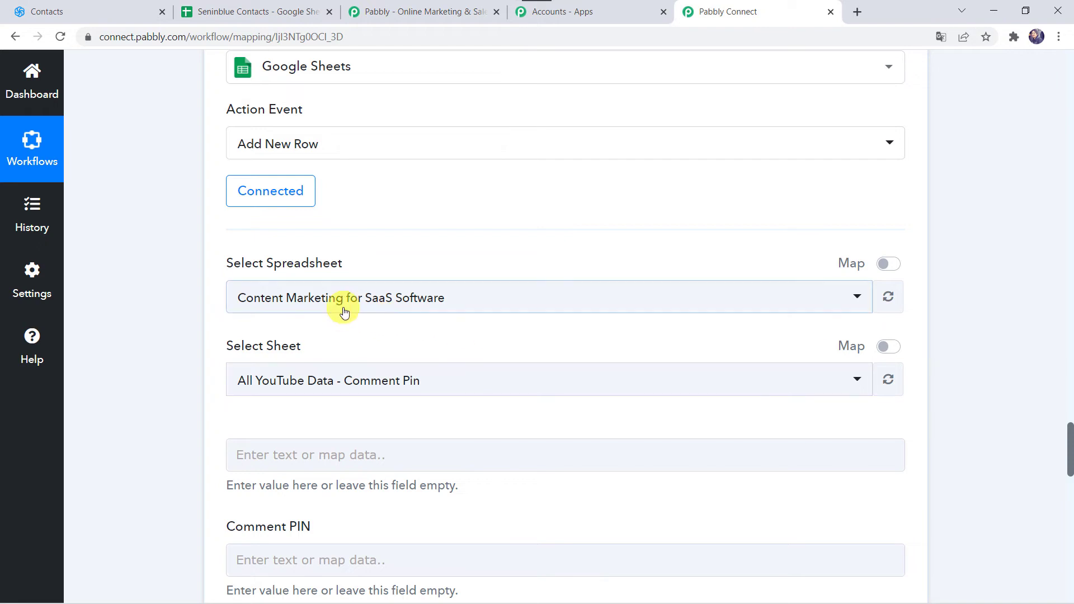
left_click(343, 310)
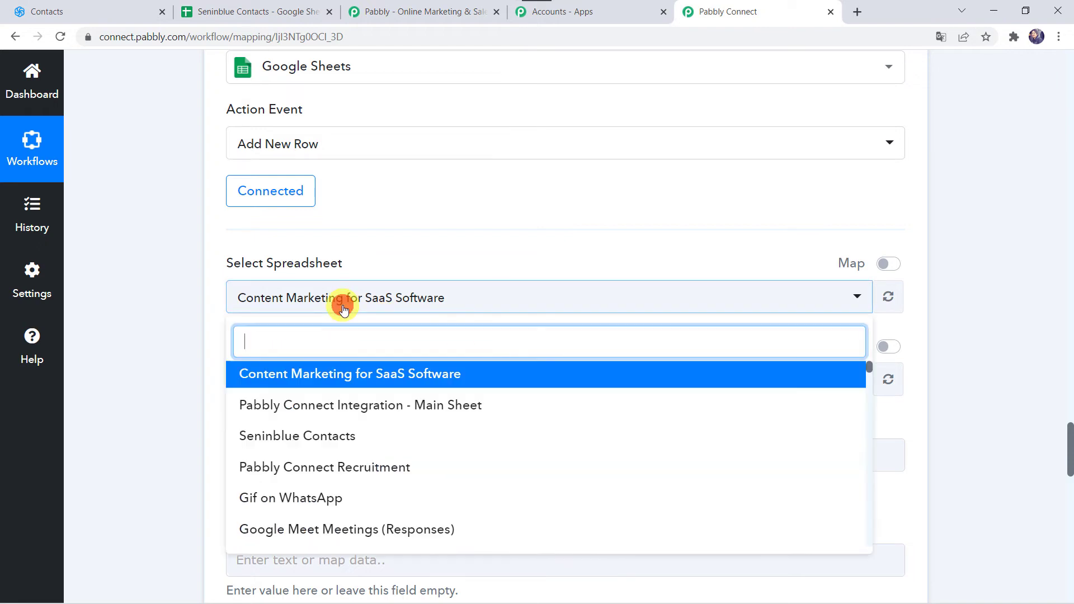
left_click(249, 8)
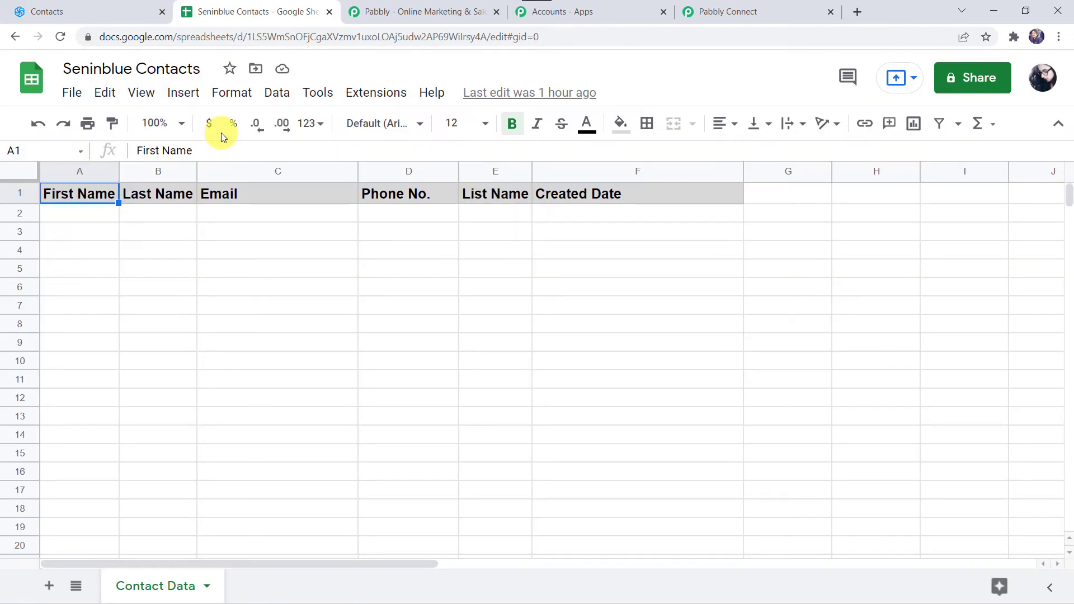
left_click(739, 10)
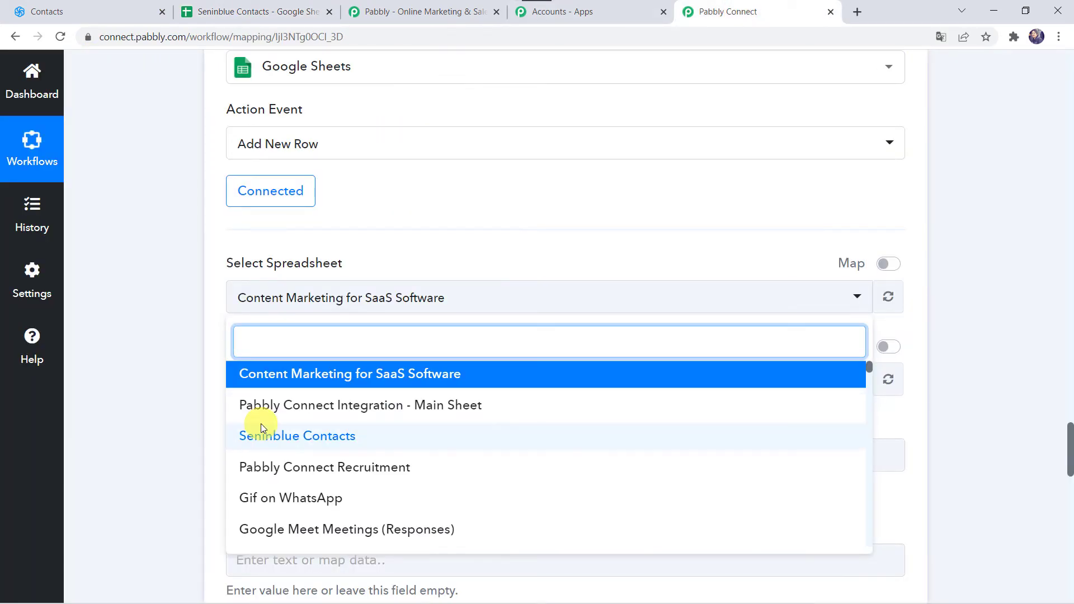
left_click(312, 437)
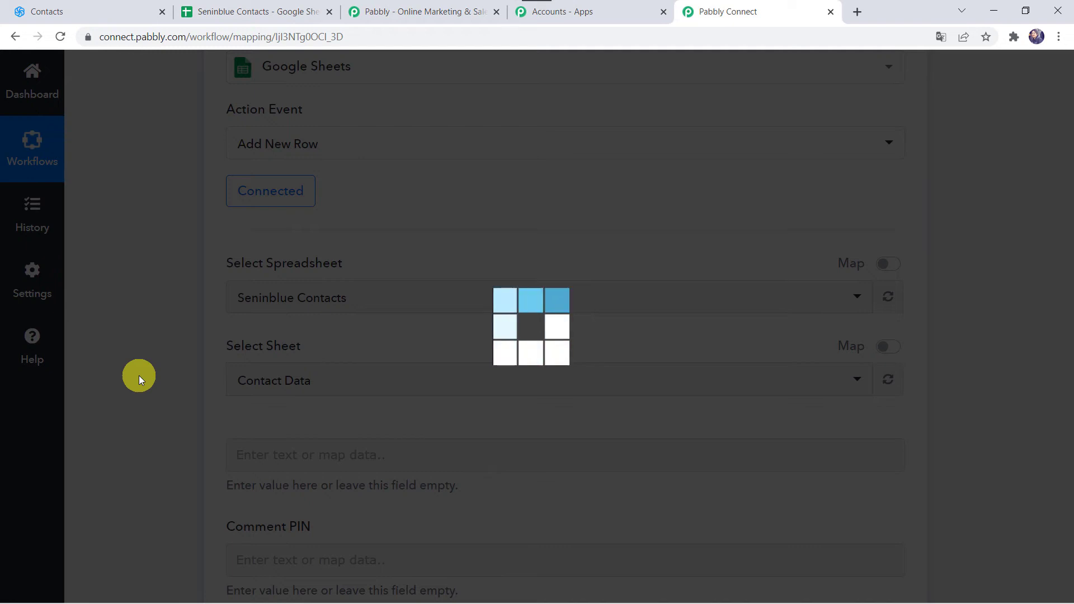
Choose the Contact Data sheet as the row's destination, checking the sheet name in Google Sheets
scroll(138, 375, "down", 1)
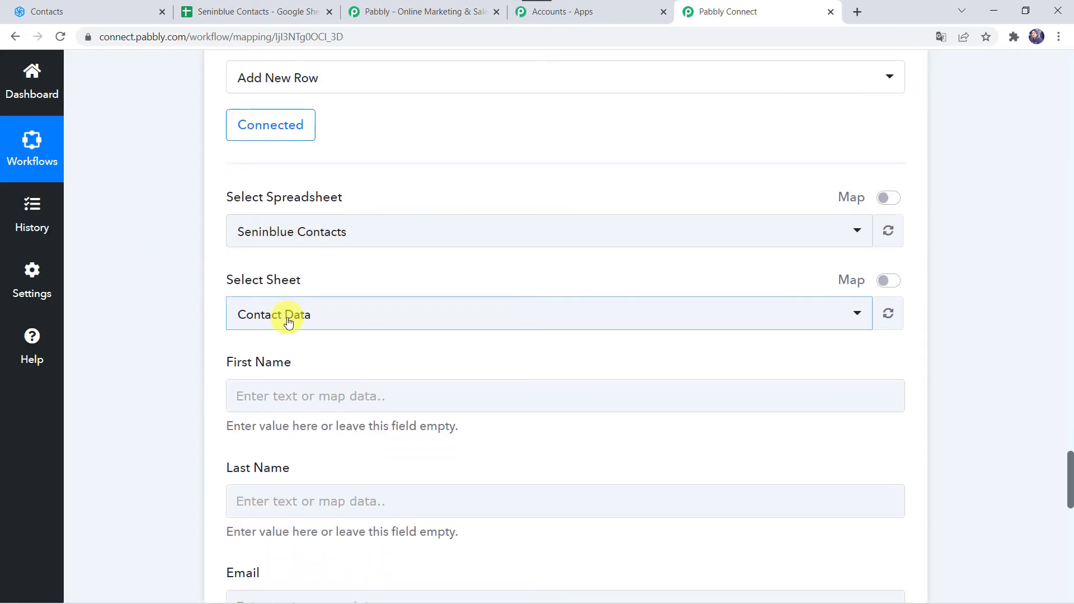
left_click(263, 11)
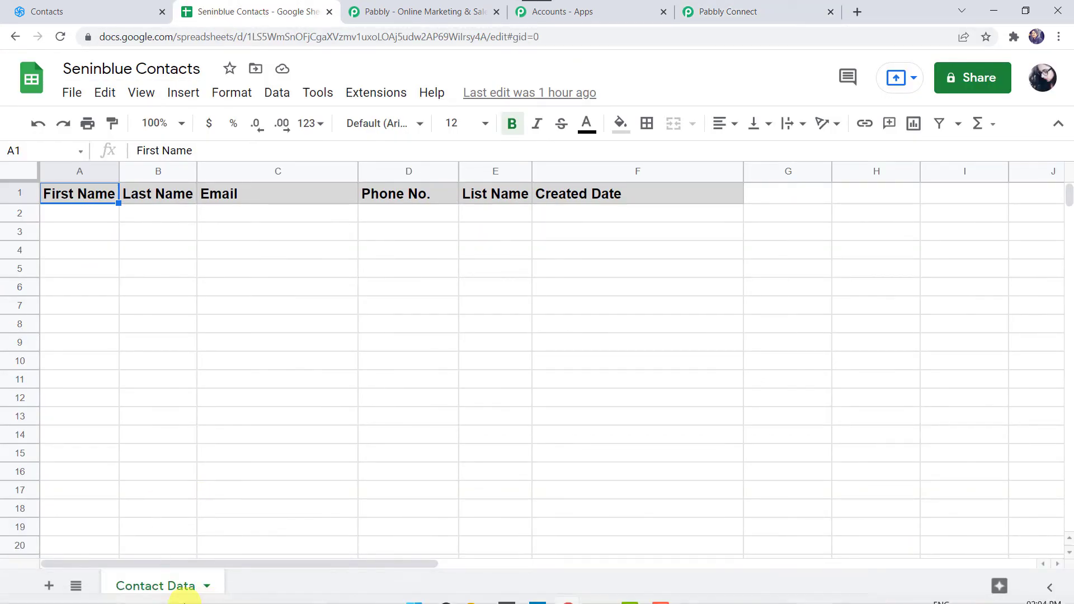
left_click(708, 10)
left_click(283, 313)
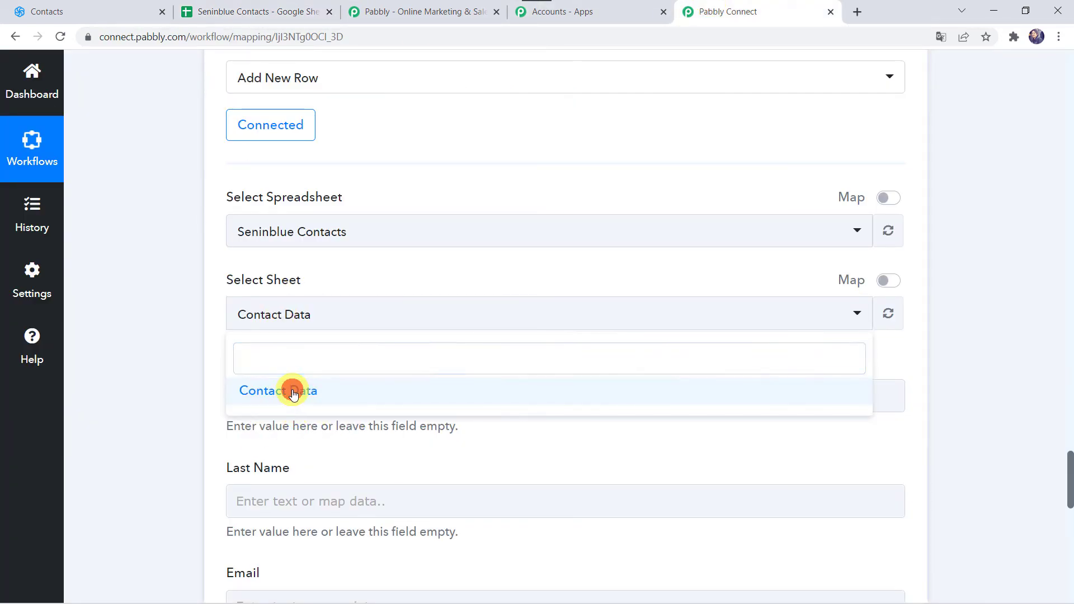
left_click(294, 392)
Review the column fields of the Google Sheets action and the Sendinblue contact attributes available in the earlier response
scroll(196, 375, "down", 3)
left_click(252, 267)
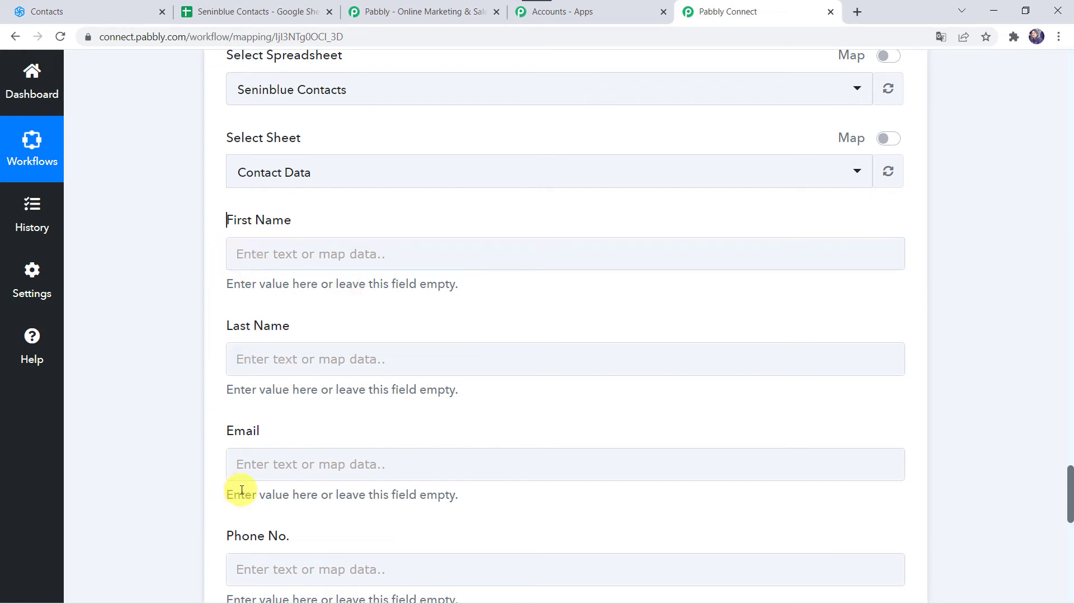
scroll(160, 263, "up", 10)
scroll(159, 263, "up", 20)
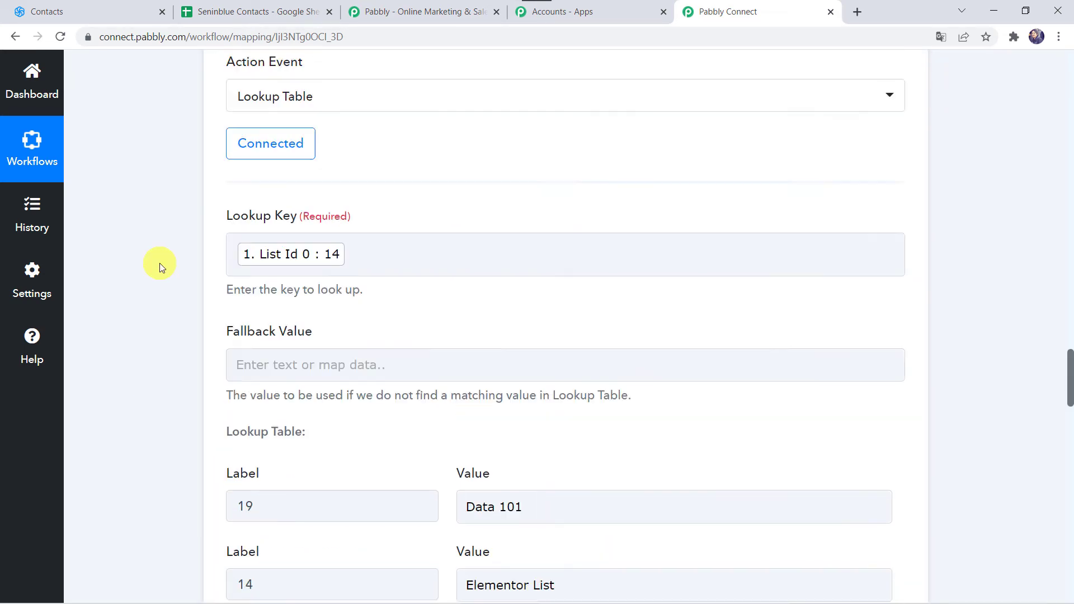
scroll(159, 263, "up", 3)
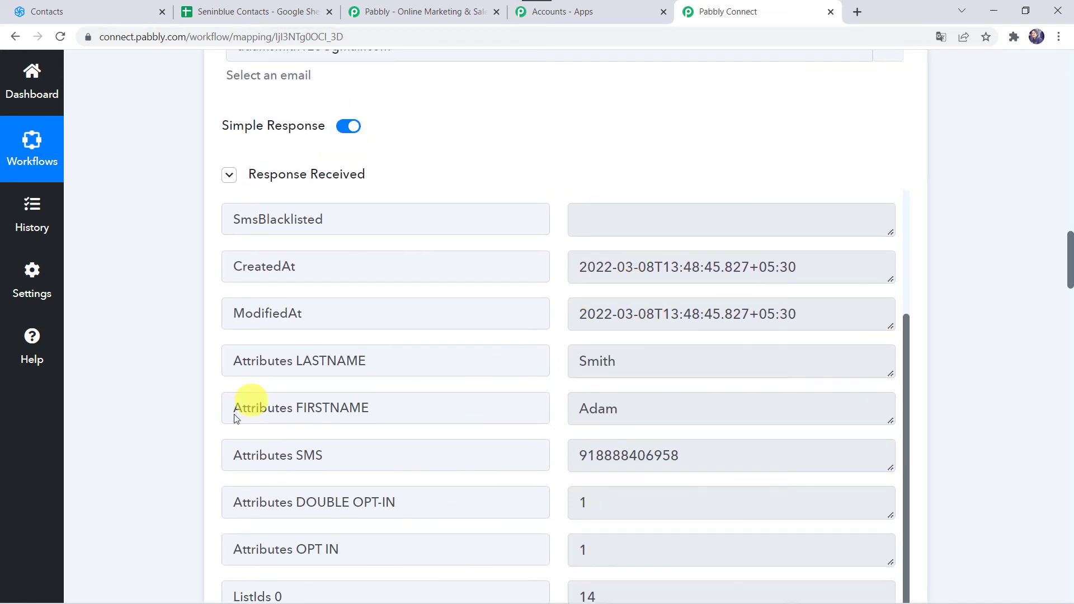
scroll(146, 535, "down", 15)
scroll(147, 536, "down", 15)
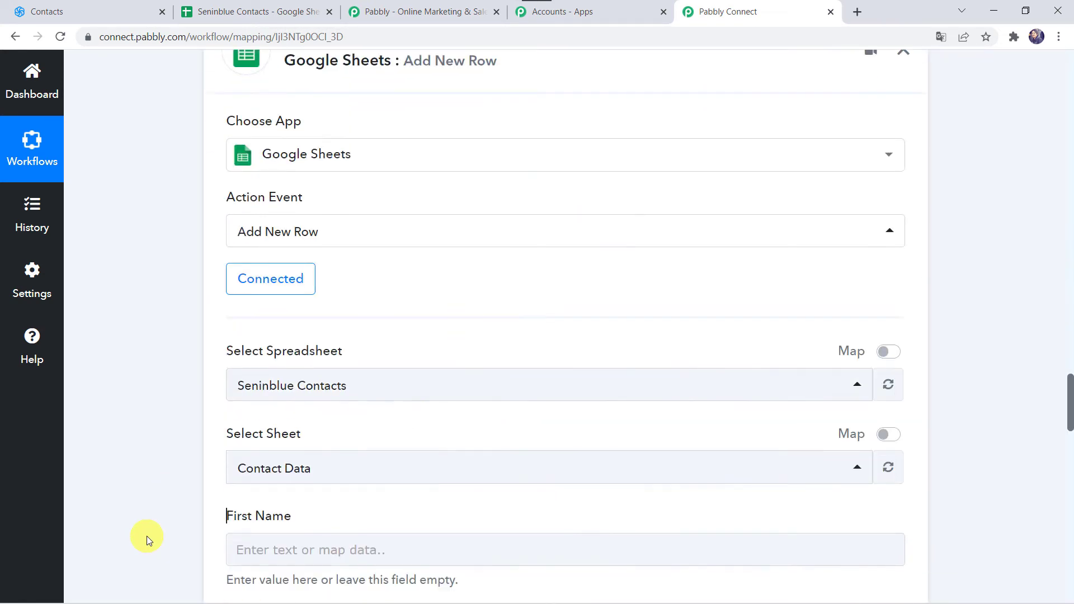
Map the First Name field to the FIRSTNAME attribute from the Sendinblue Get a Contact Information response
scroll(147, 536, "up", 3)
left_click(237, 230)
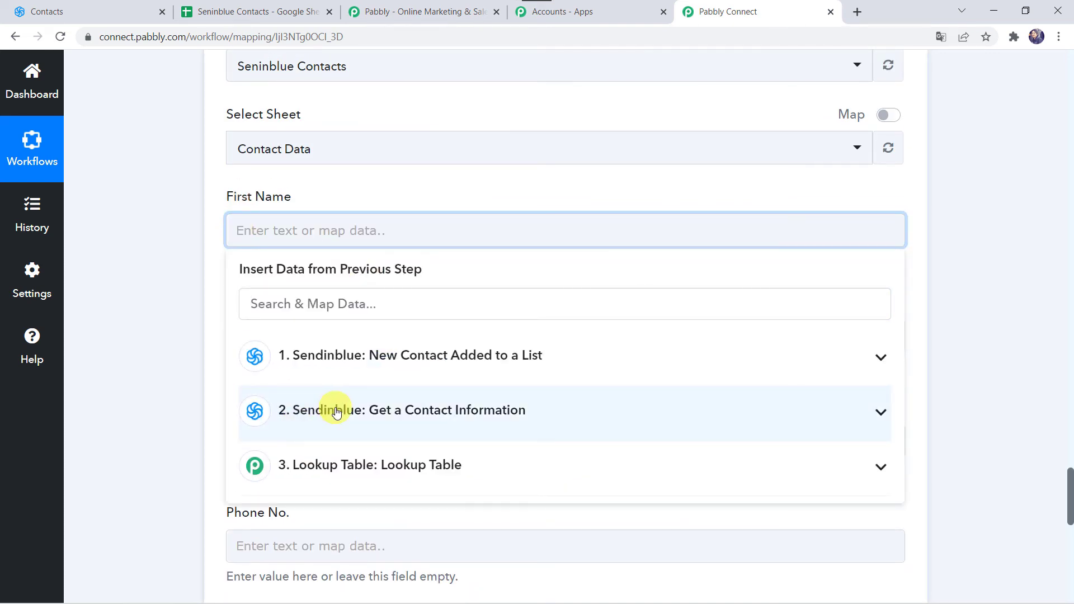
left_click(336, 412)
scroll(397, 499, "down", 1)
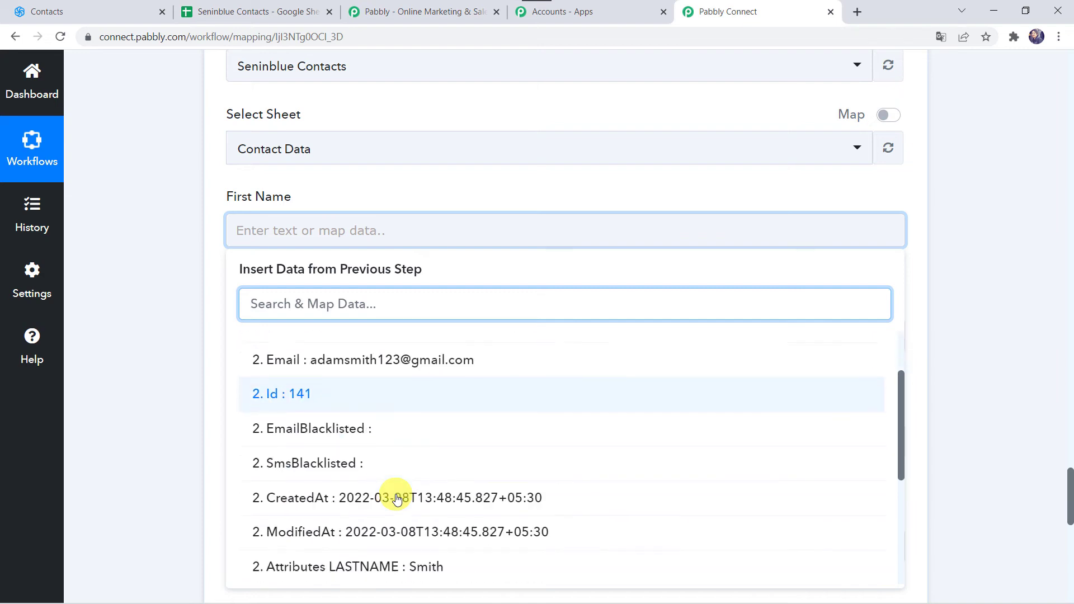
scroll(397, 499, "down", 1)
left_click(375, 535)
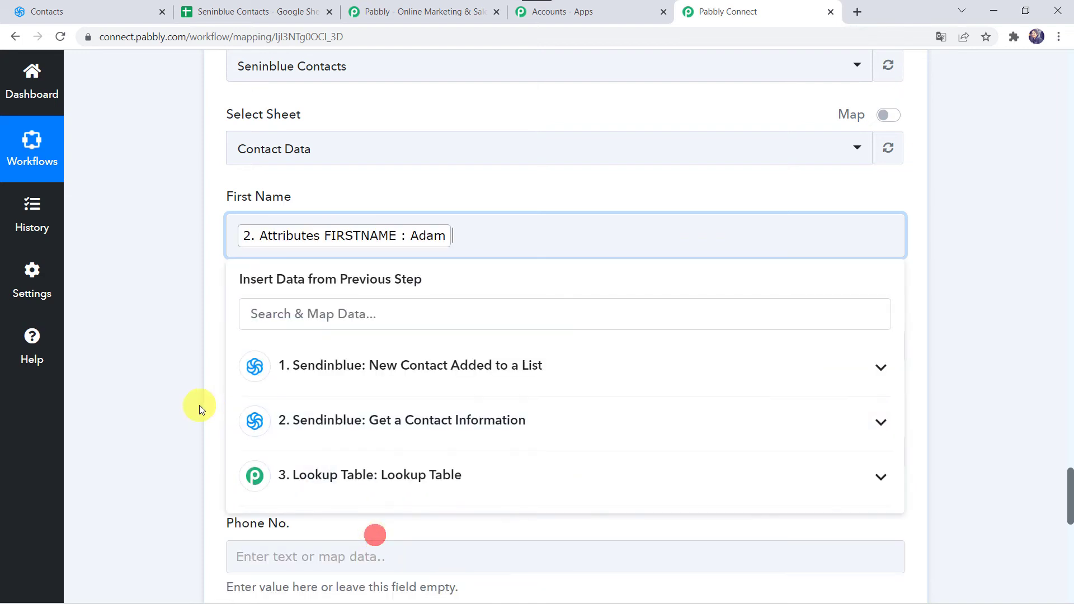
left_click(199, 405)
Map the Last Name field to the LASTNAME attribute from the Sendinblue Get a Contact Information response
scroll(279, 280, "down", 2)
left_click(240, 228)
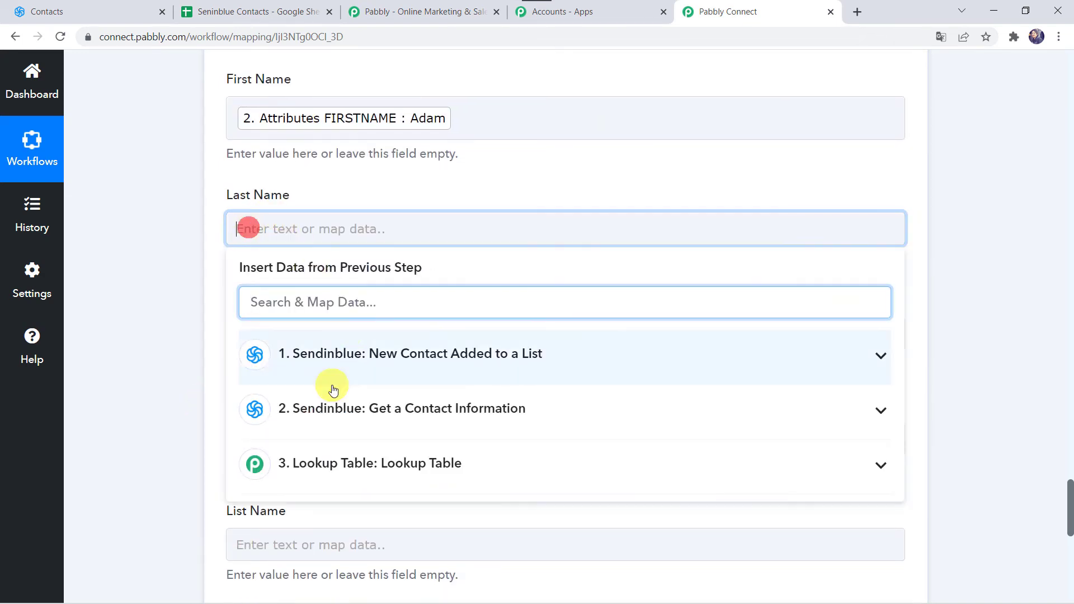
left_click(300, 408)
scroll(347, 550, "down", 1)
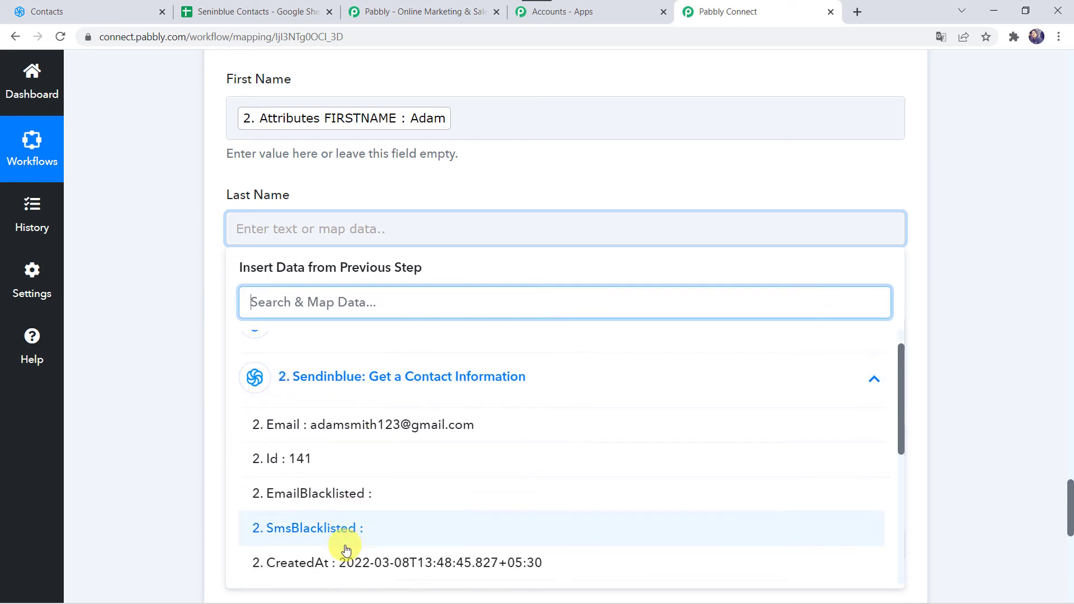
scroll(346, 549, "down", 2)
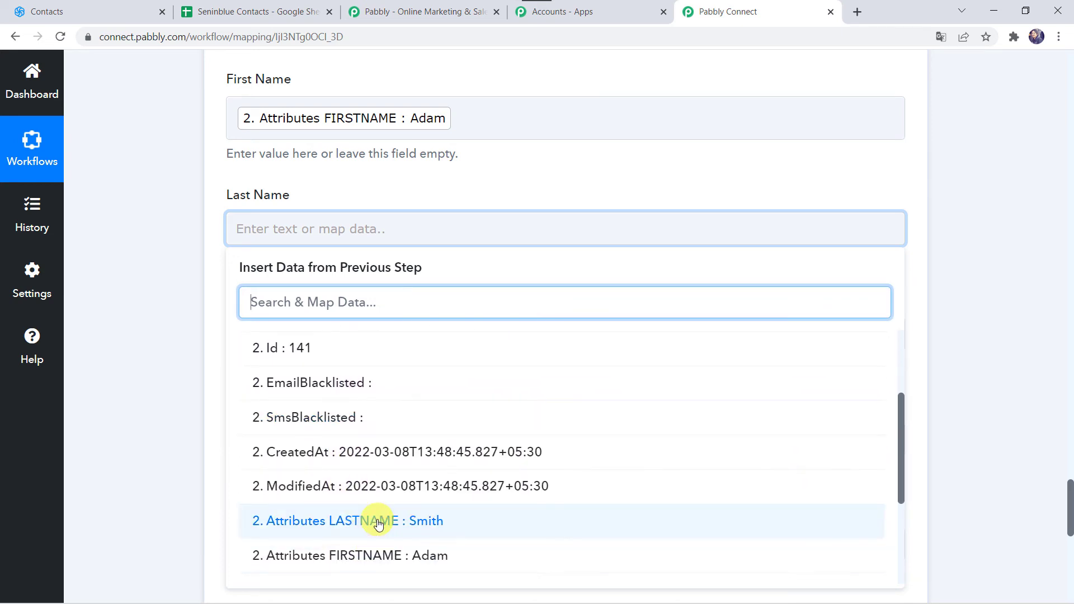
left_click(378, 523)
left_click(156, 391)
Map the Email field to the Email value from the Sendinblue Get a Contact Information response
scroll(156, 391, "down", 2)
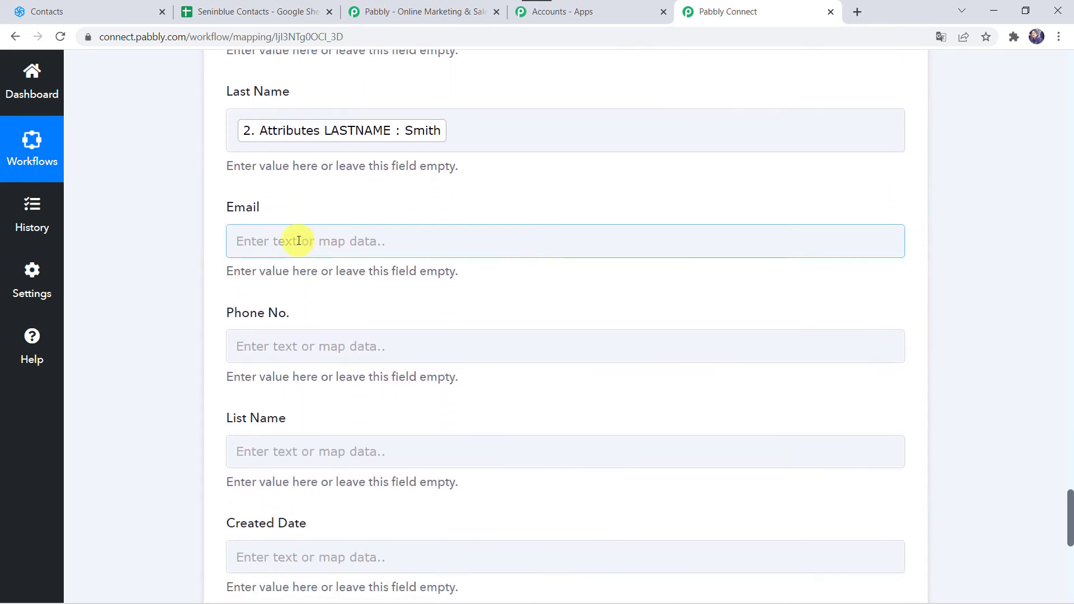
left_click(278, 240)
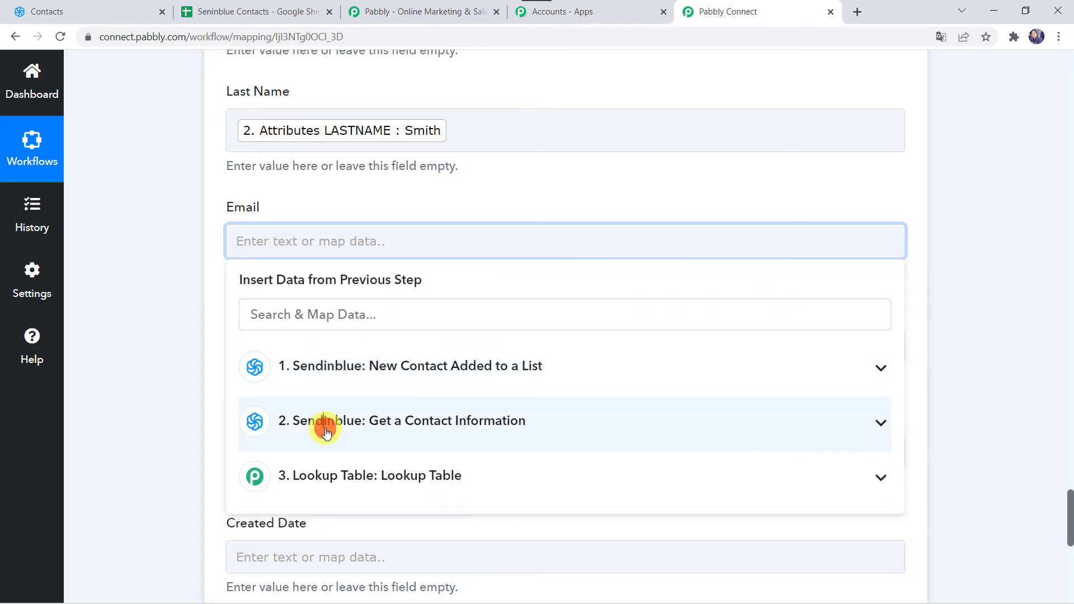
left_click(326, 431)
left_click(351, 472)
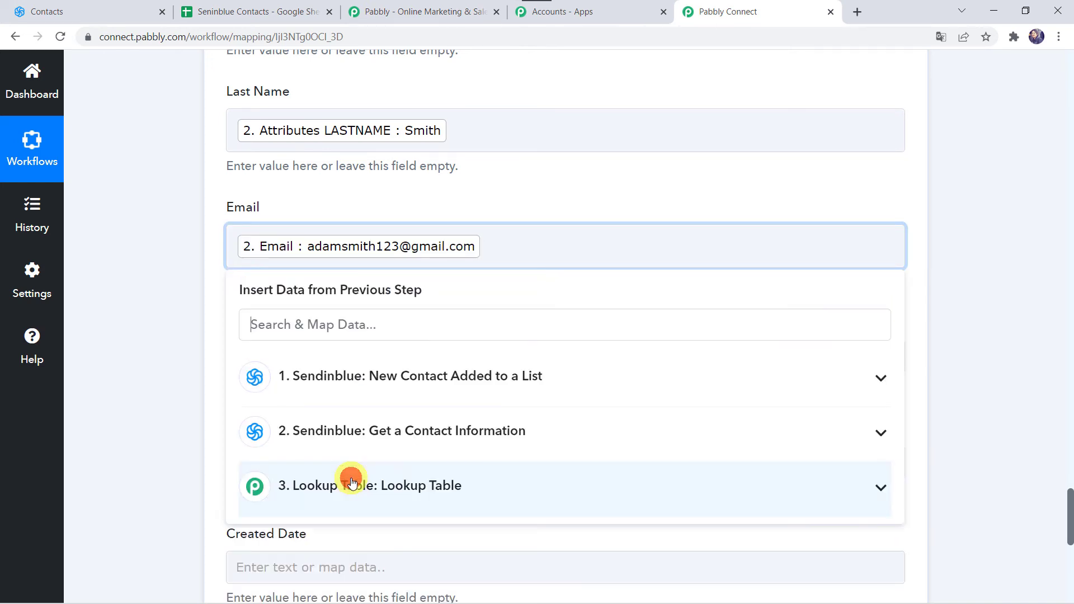
left_click(153, 358)
Map the Phone No. field to the SMS attribute from the Sendinblue Get a Contact Information response
scroll(153, 358, "down", 2)
left_click(283, 238)
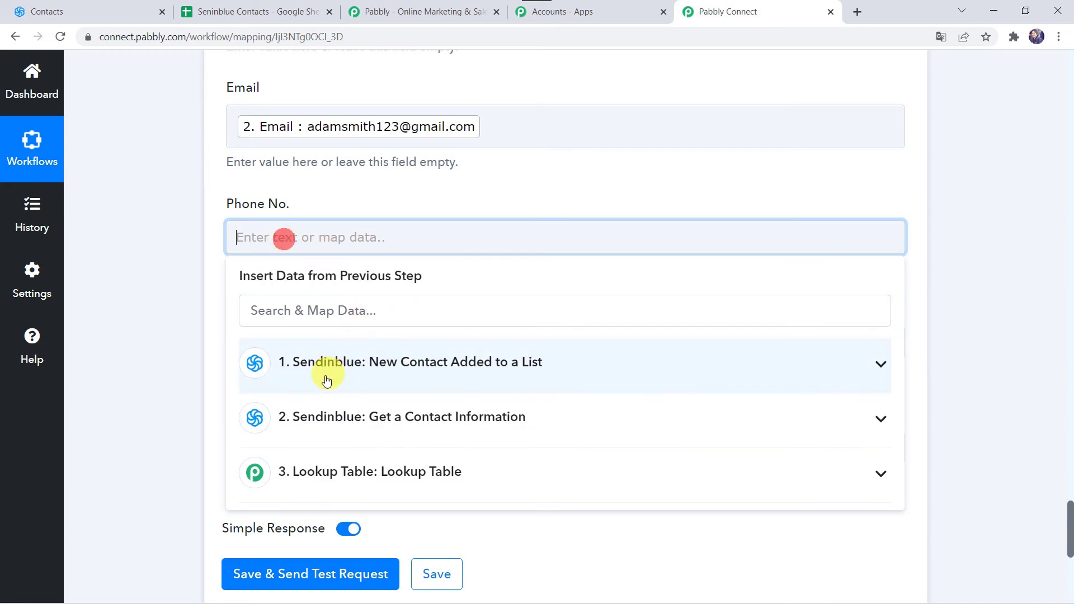
left_click(324, 378)
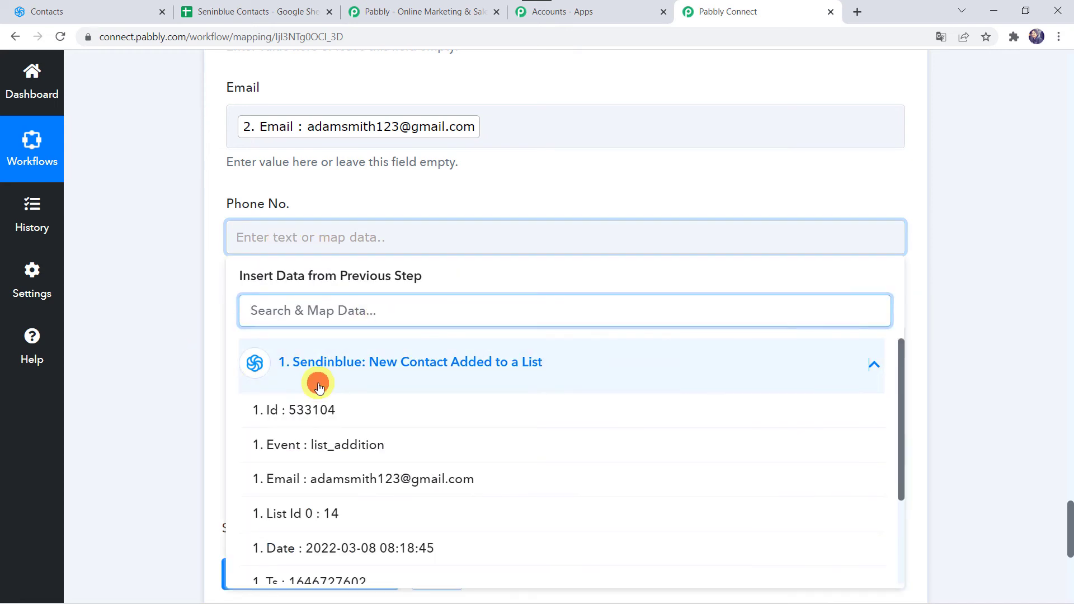
left_click(319, 386)
left_click(305, 414)
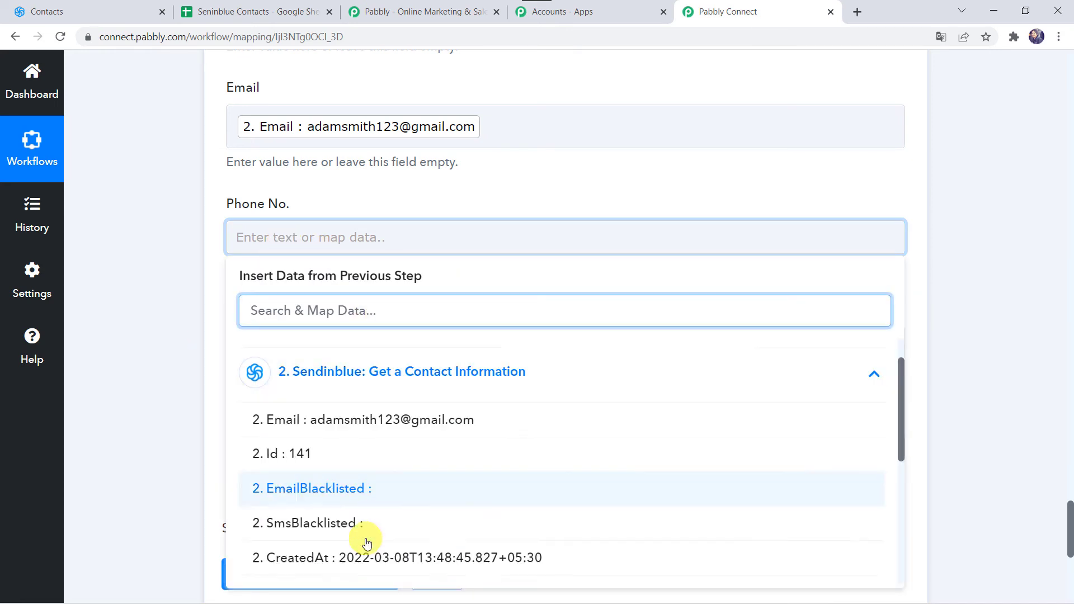
scroll(367, 540, "down", 3)
left_click(391, 484)
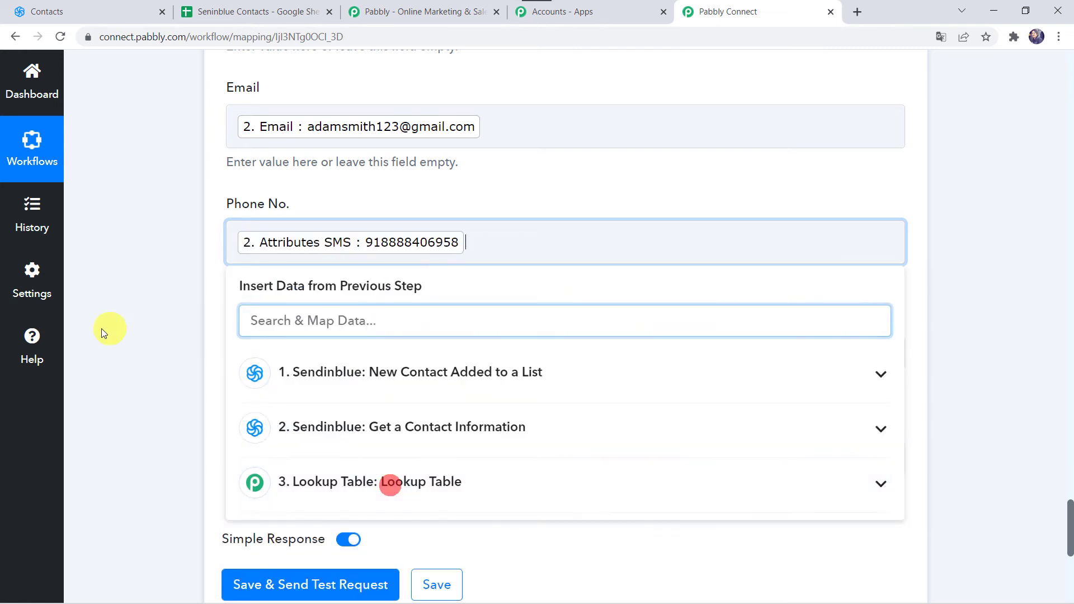
left_click(102, 330)
Map the List Name field to the Lookup Table's Result Value, checking that value in the Lookup Table response
scroll(99, 328, "down", 2)
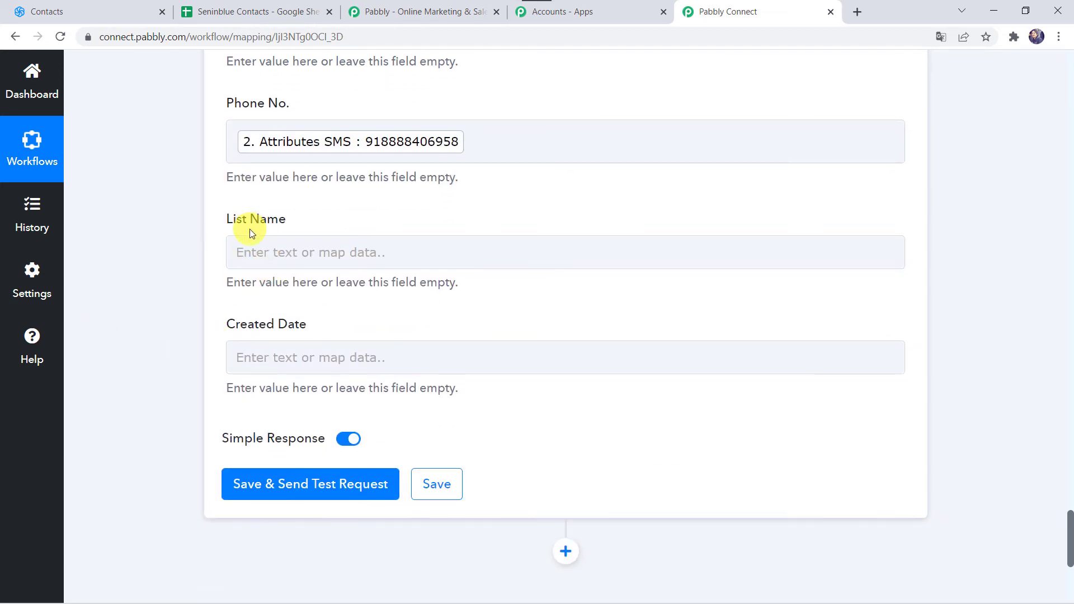
scroll(132, 205, "up", 10)
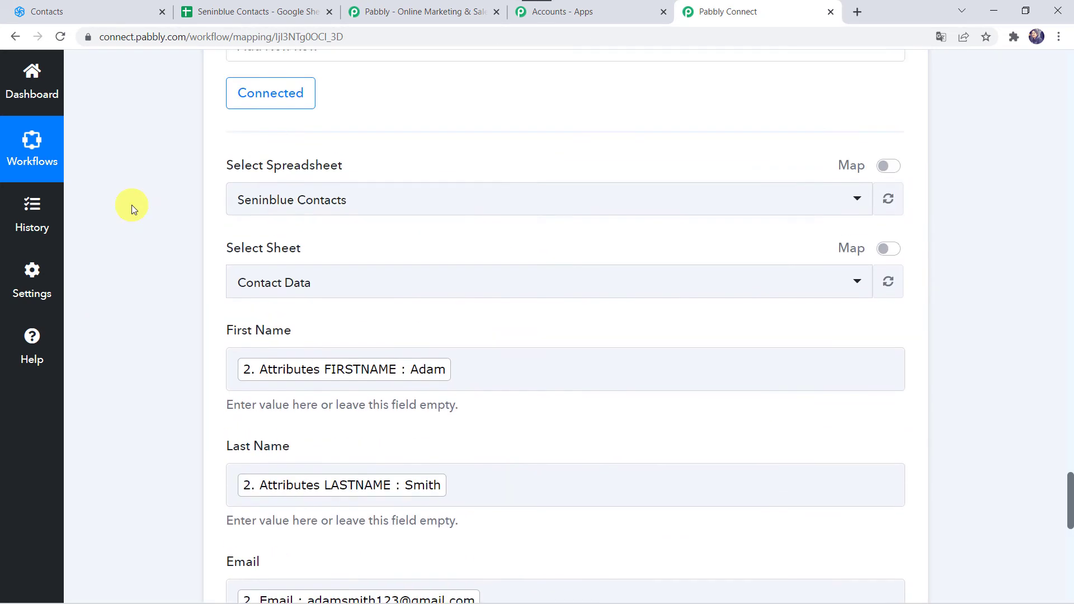
scroll(132, 205, "up", 10)
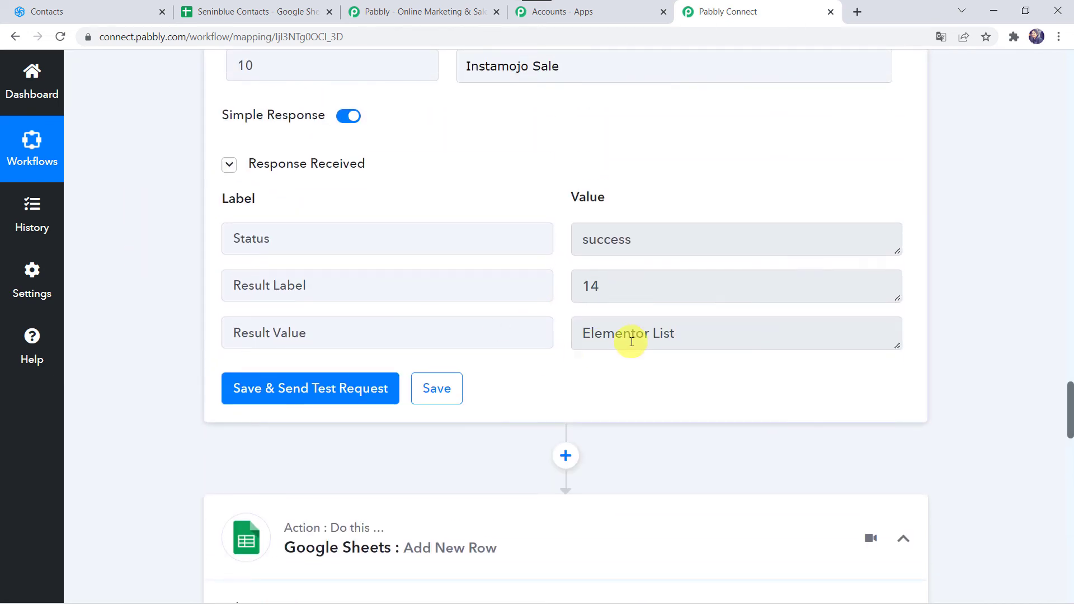
scroll(130, 431, "down", 8)
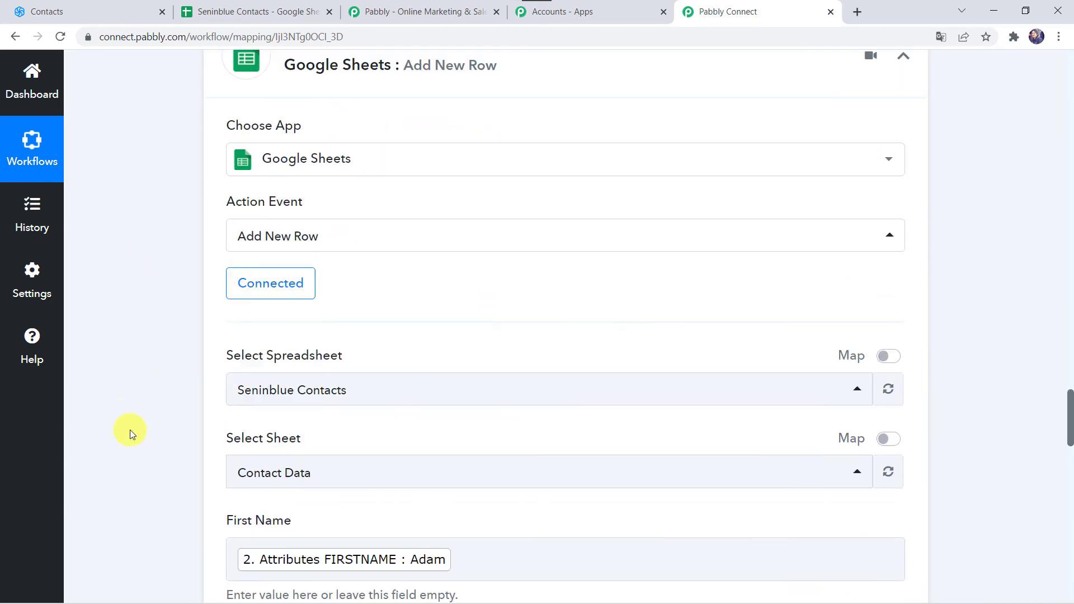
scroll(129, 430, "down", 15)
left_click(254, 157)
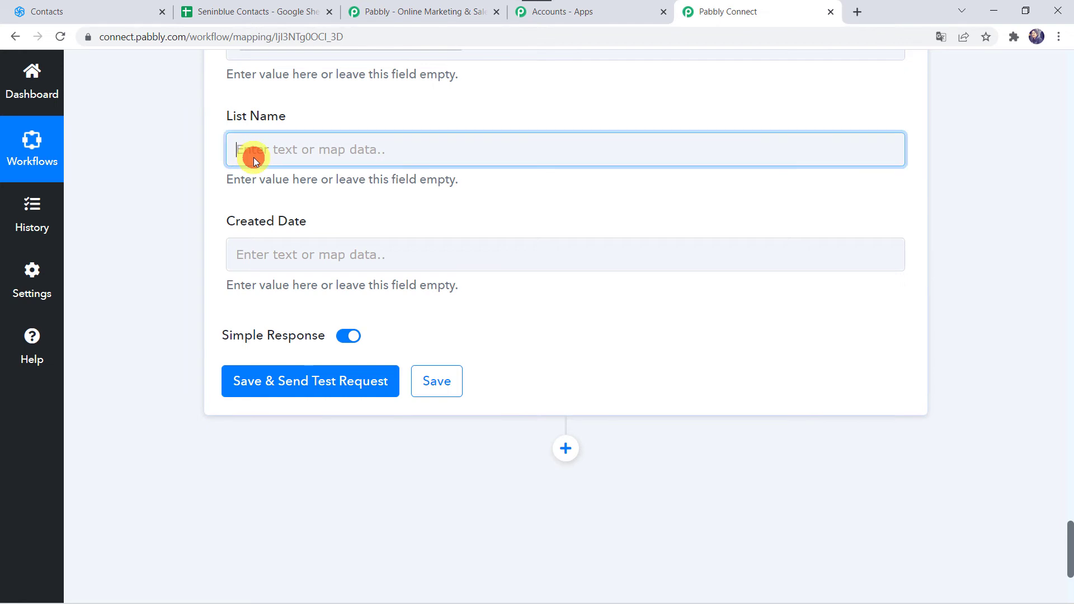
left_click(300, 382)
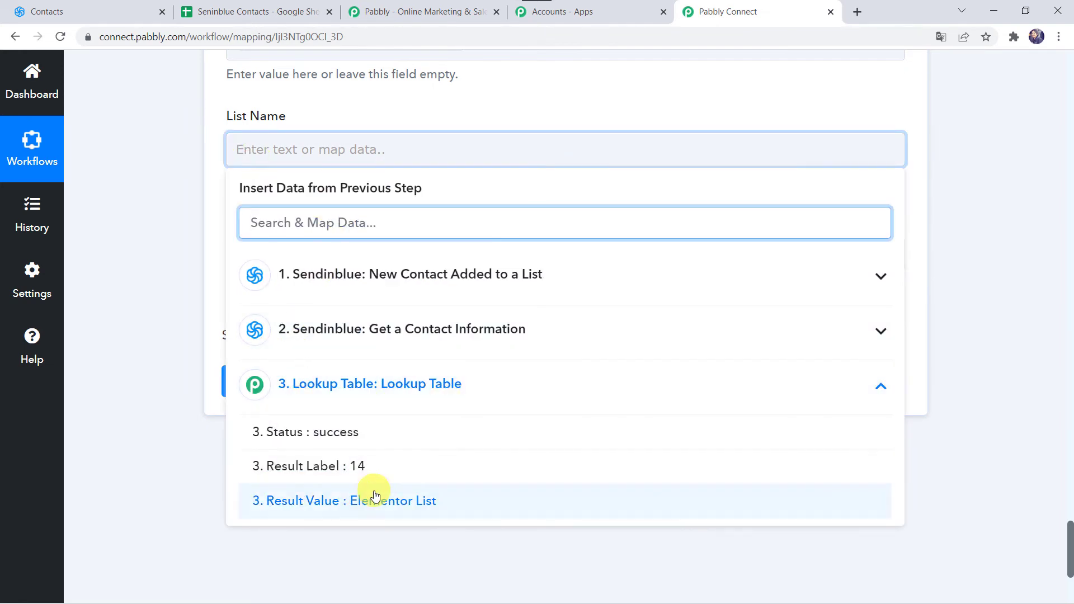
left_click(425, 509)
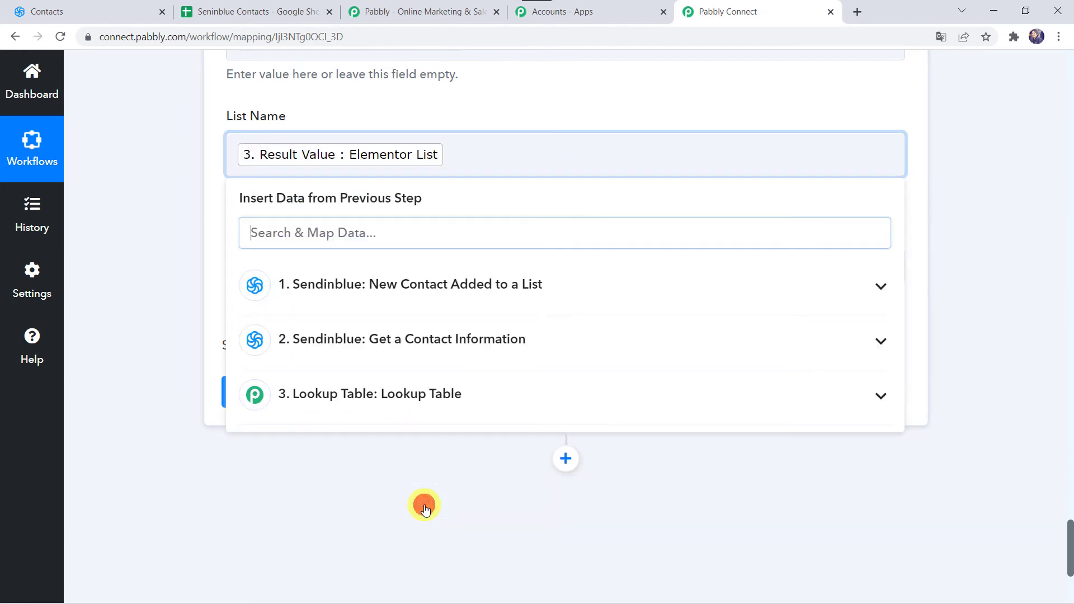
left_click(166, 343)
Map the Created Date field to the CreatedAt value from the Sendinblue Get a Contact Information response
scroll(166, 343, "up", 2)
left_click(272, 360)
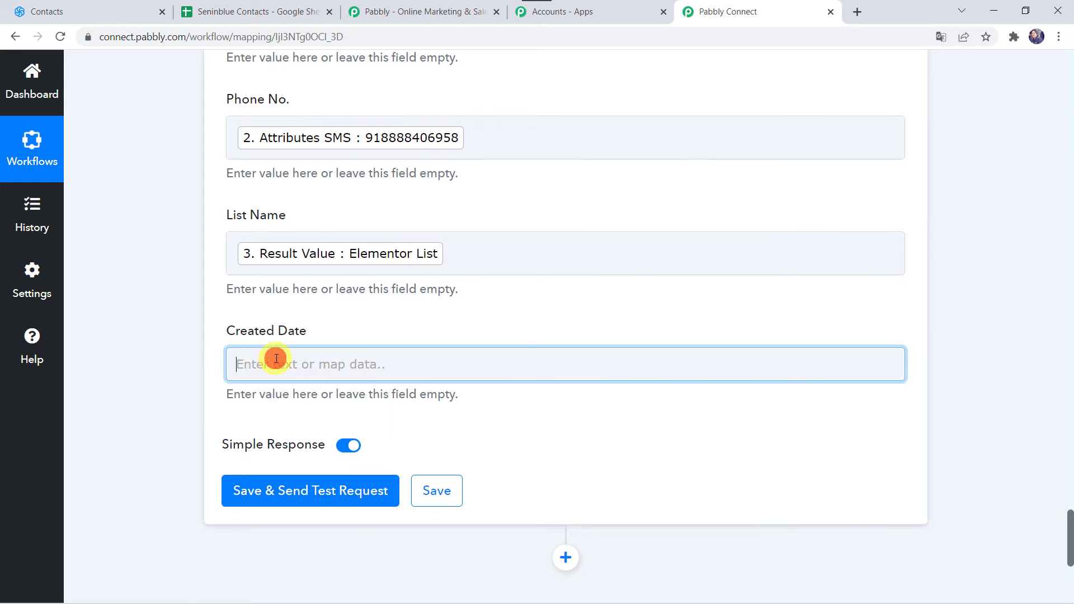
scroll(316, 505, "down", 2)
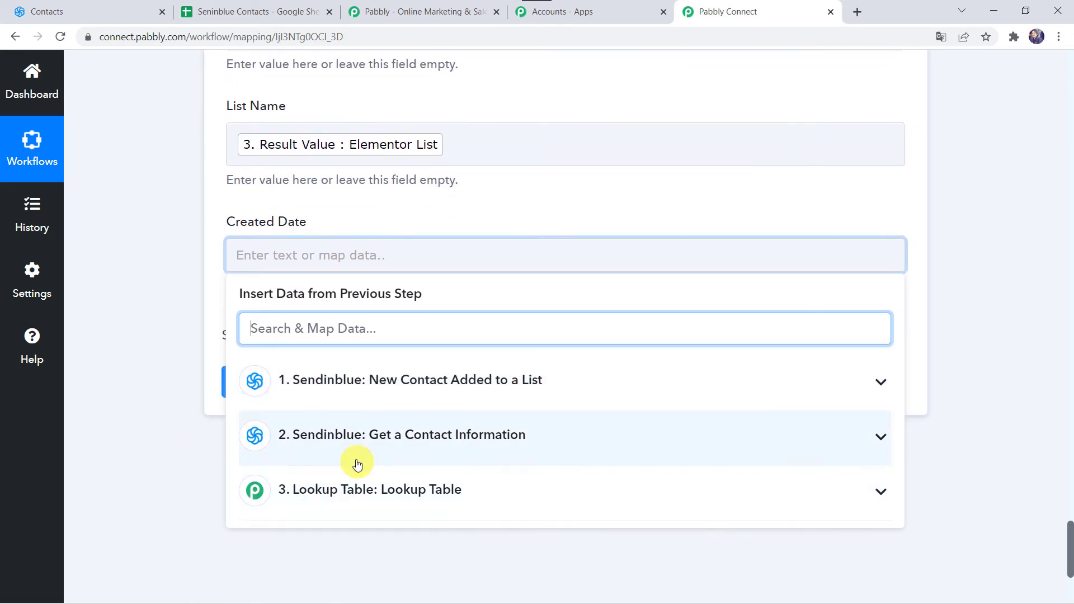
left_click(344, 453)
scroll(377, 543, "down", 5)
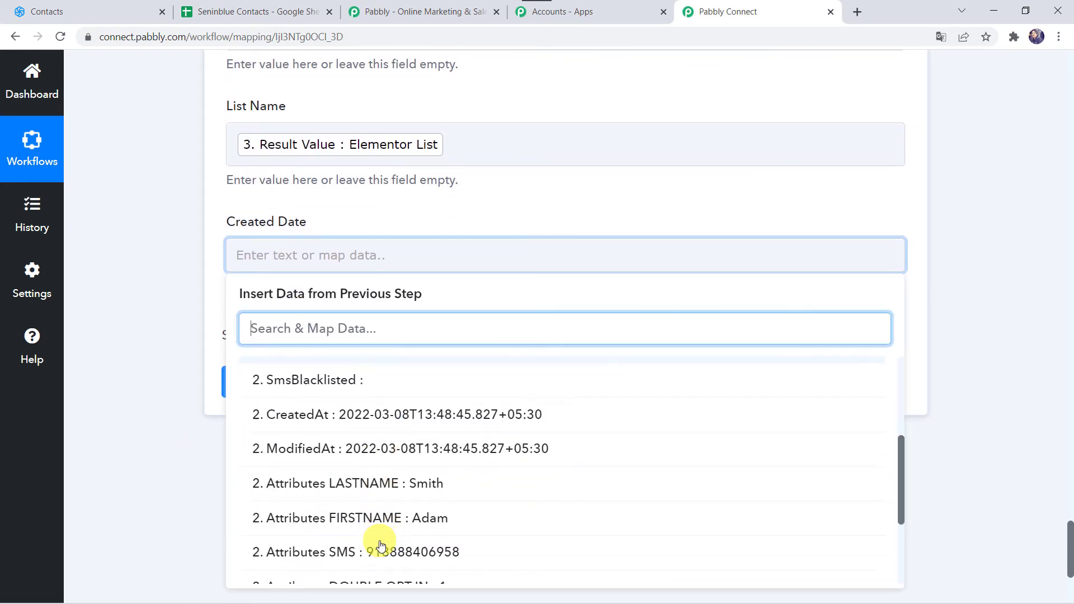
left_click(380, 380)
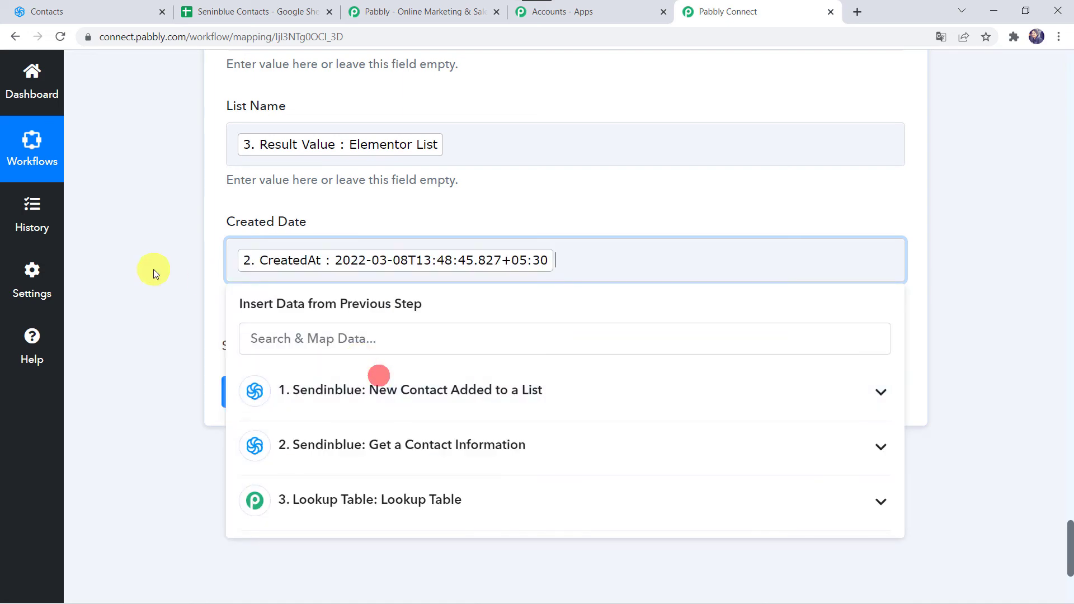
left_click(154, 270)
Save the Google Sheets action with a test request and check the added row in the Seninblue Contacts spreadsheet
scroll(153, 269, "up", 5)
scroll(153, 270, "down", 4)
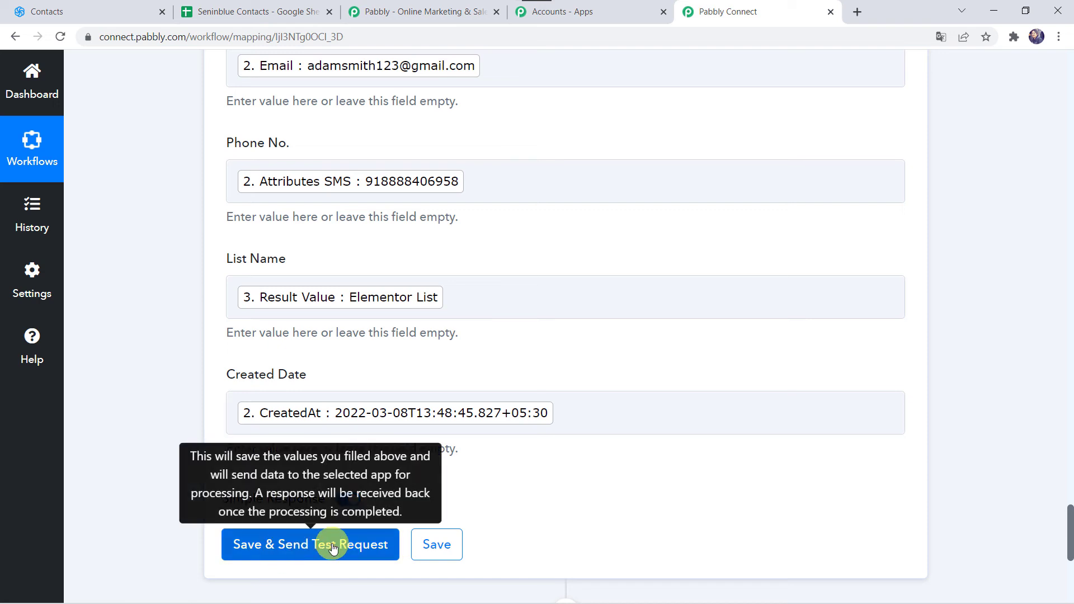
left_click(333, 547)
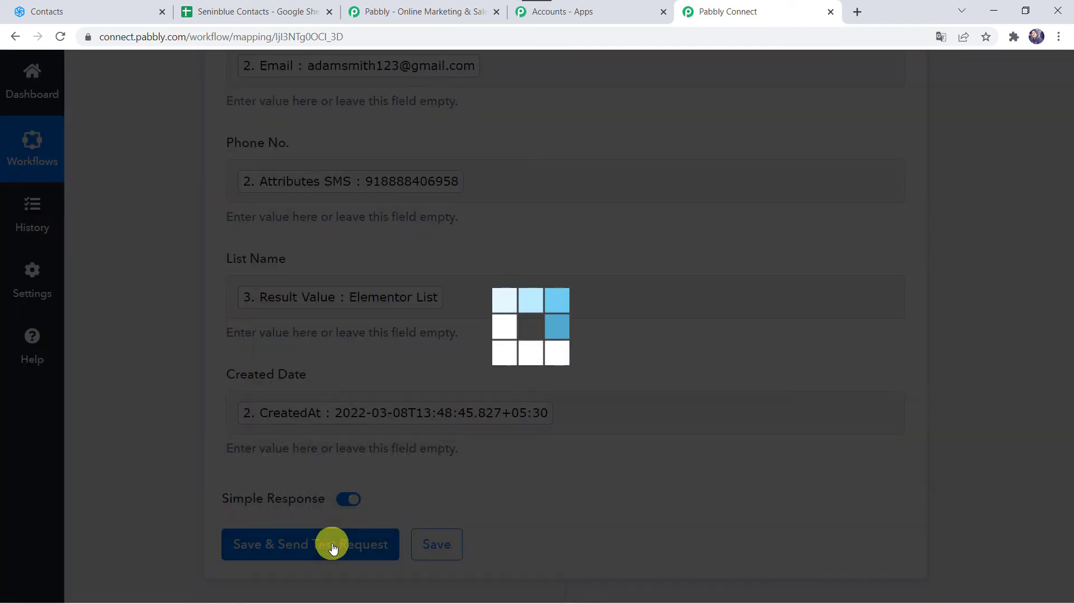
scroll(239, 469, "down", 5)
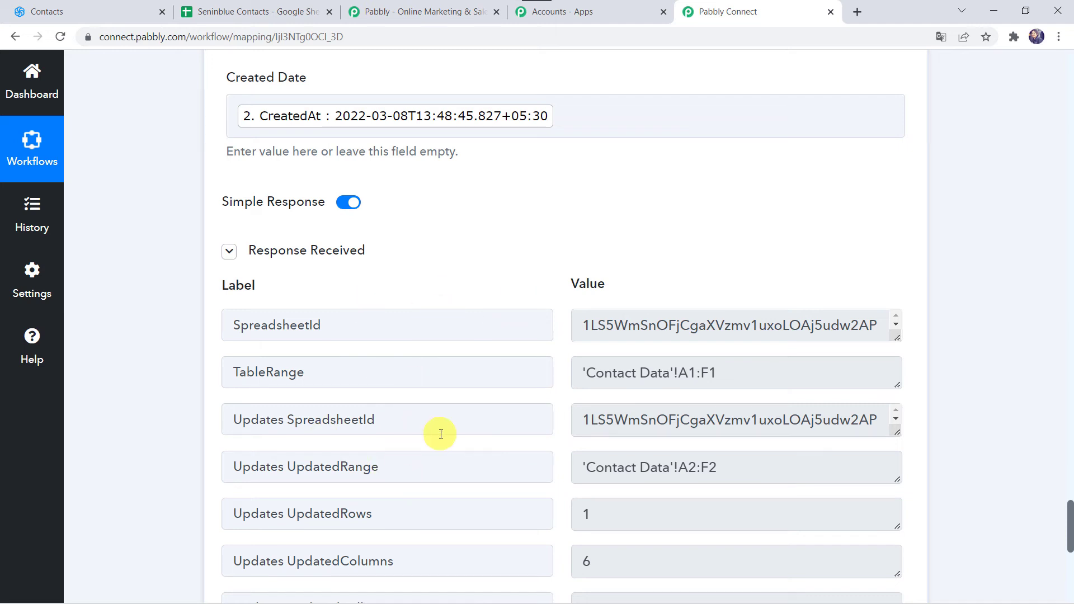
left_click(251, 10)
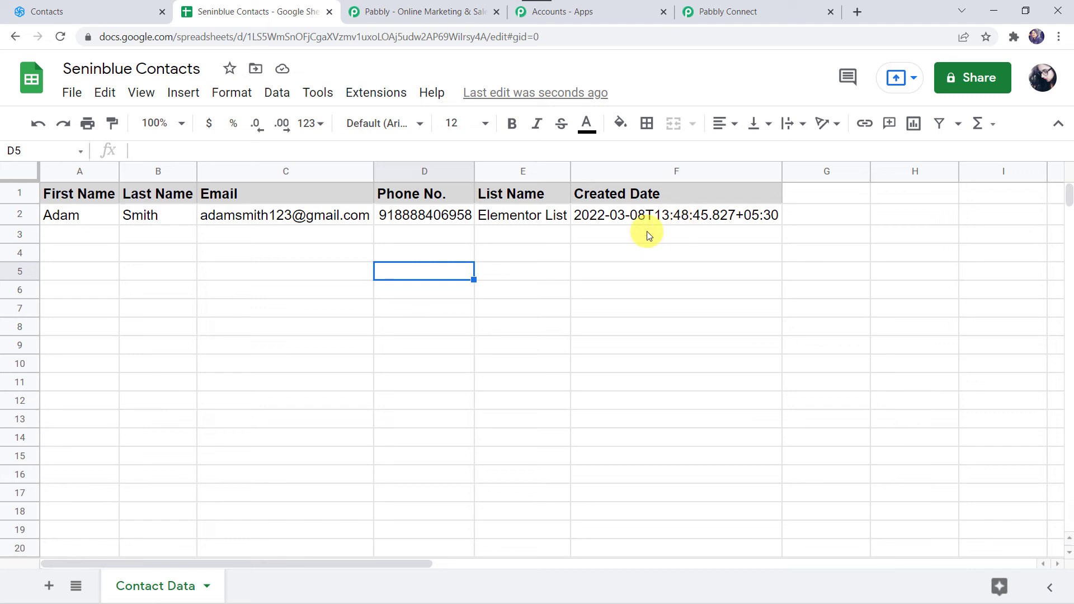
left_click(772, 8)
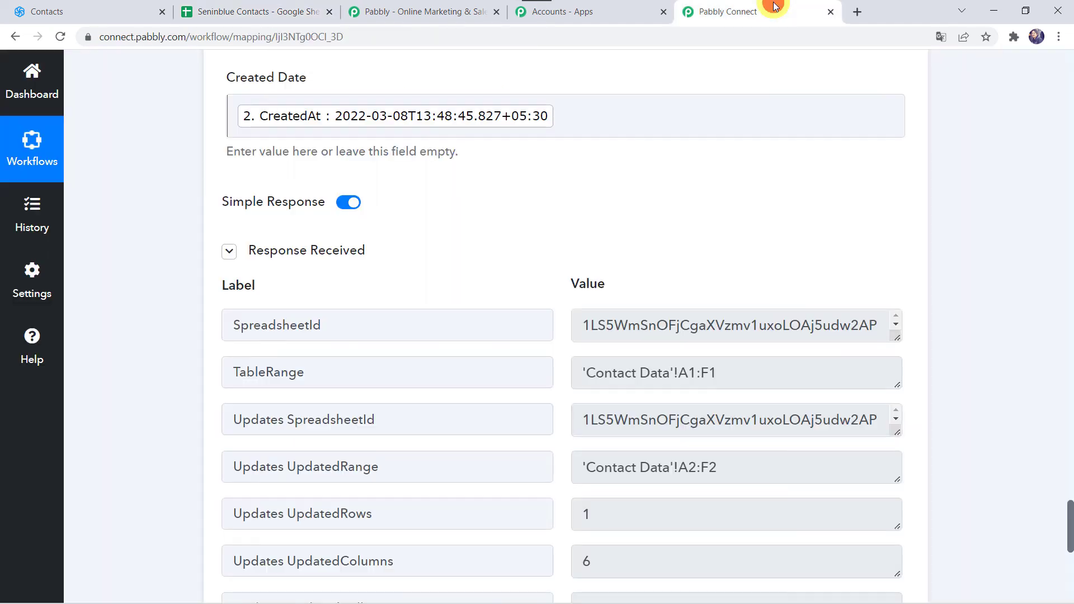
Save the configured Google Sheets Add New Row action in the Pabbly Connect workflow
scroll(125, 391, "down", 5)
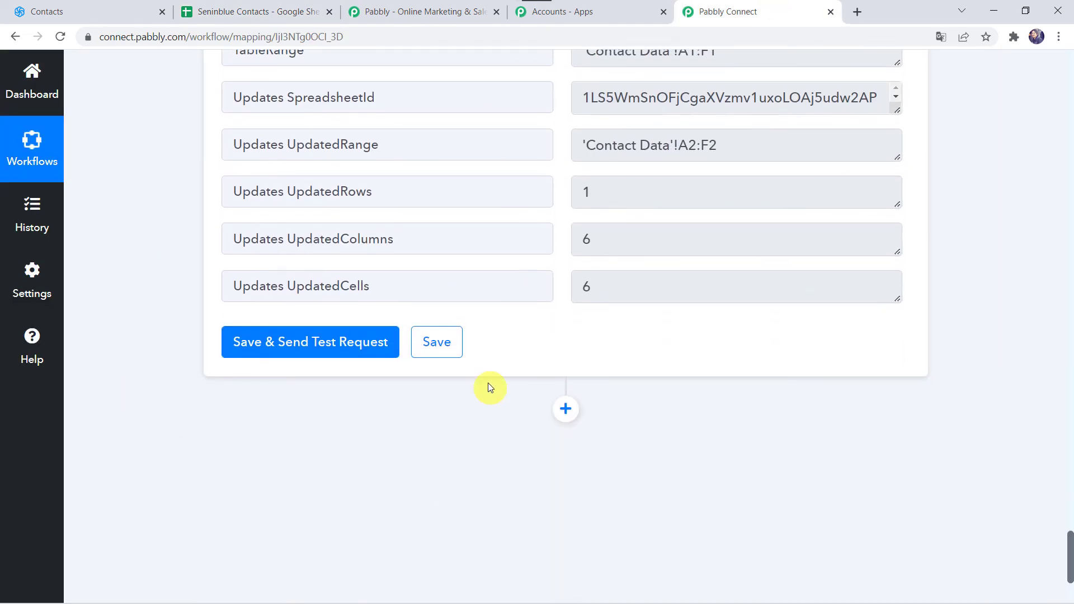
left_click(435, 346)
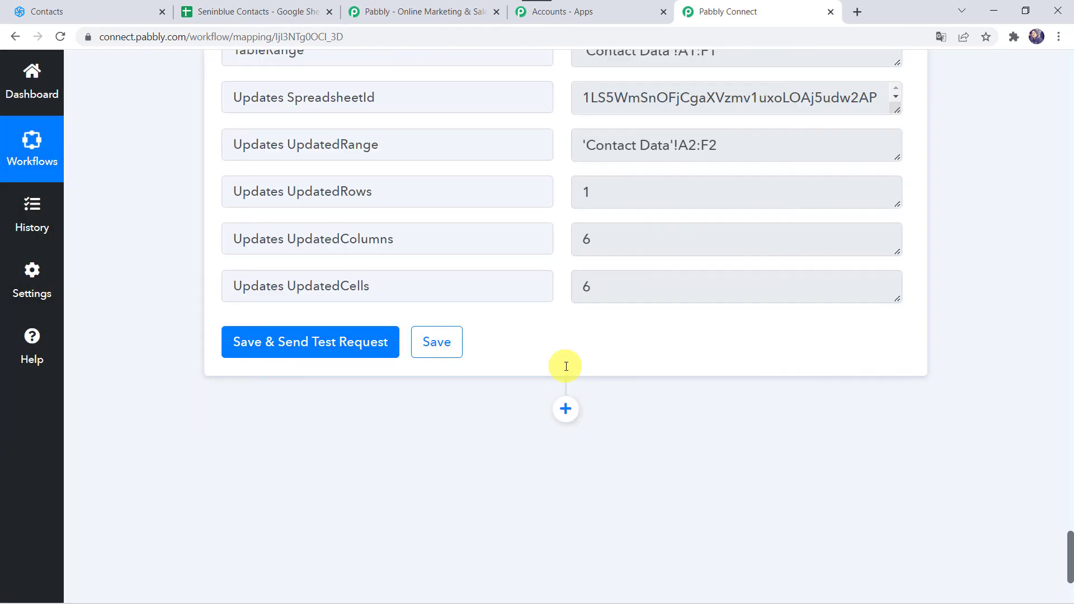
scroll(459, 358, "up", 3)
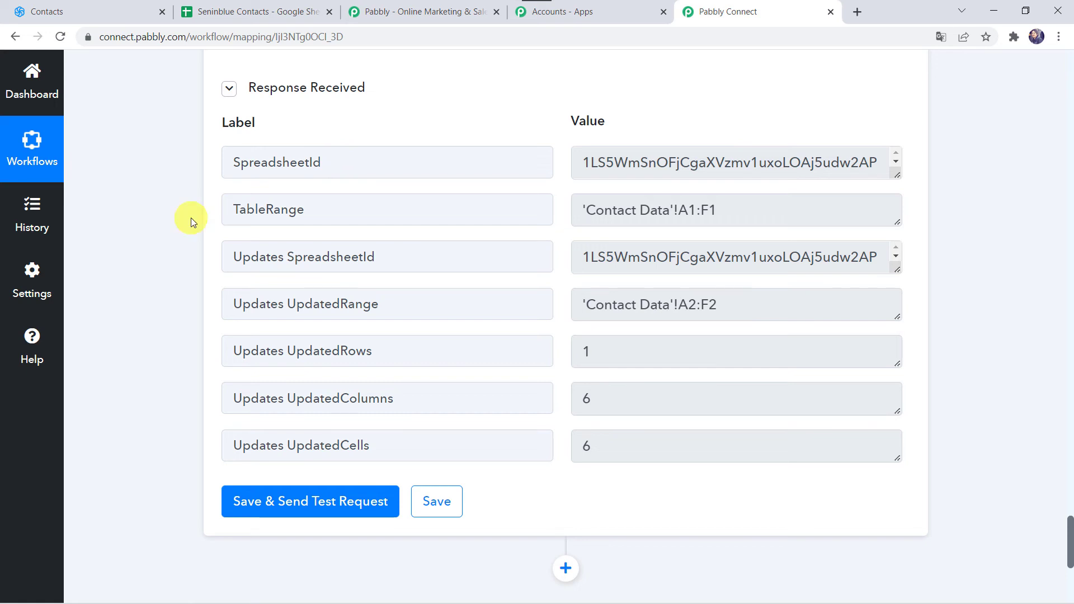
In Sendinblue, start adding a contact and enter the contact's email address, last name, first name and mobile number
left_click(122, 13)
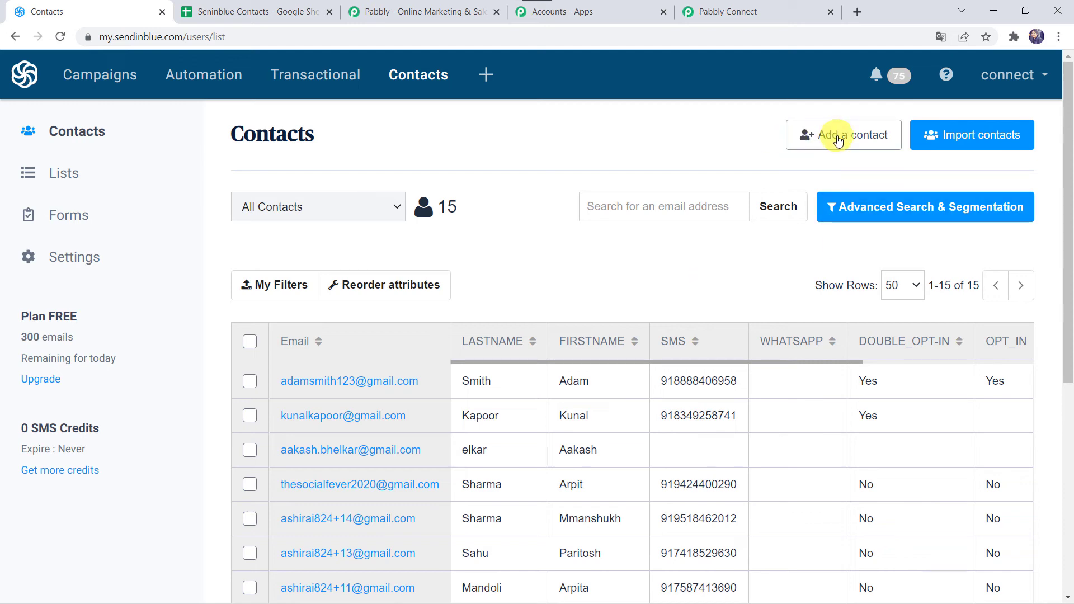
left_click(837, 140)
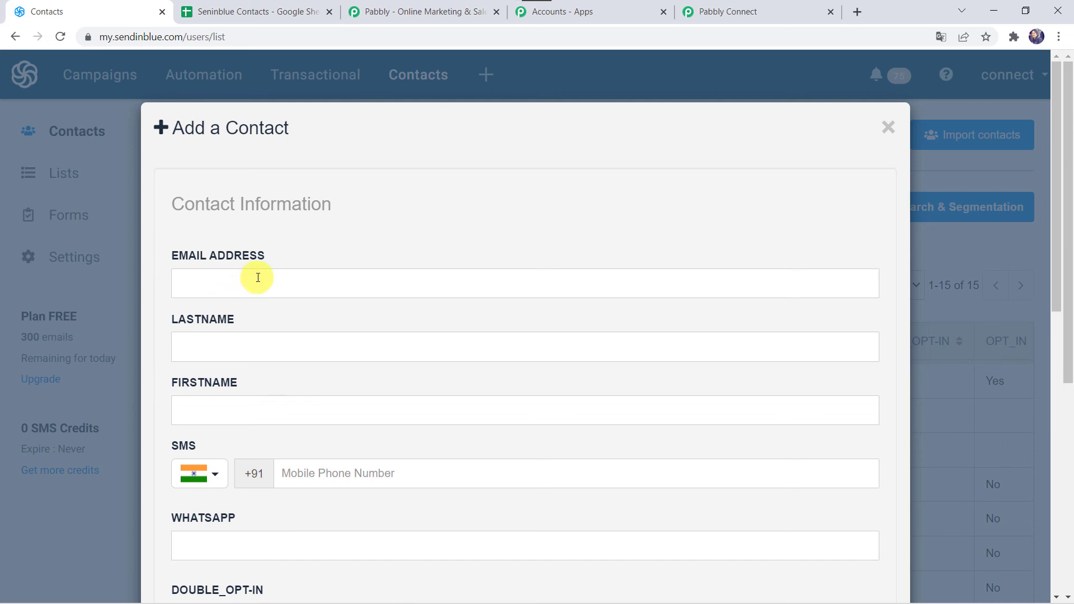
left_click(257, 278)
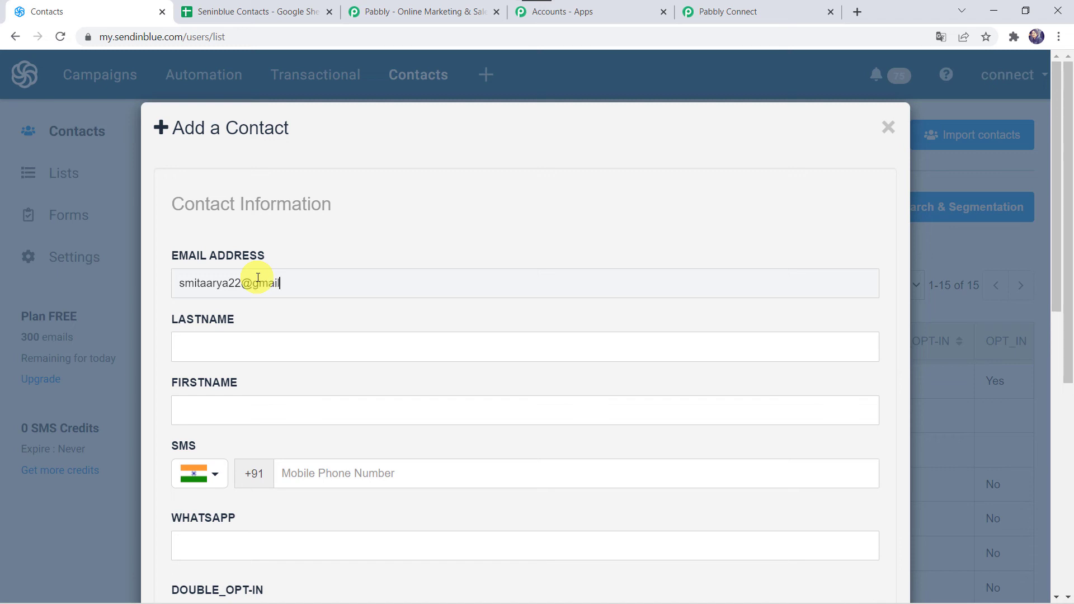
key("Tab")
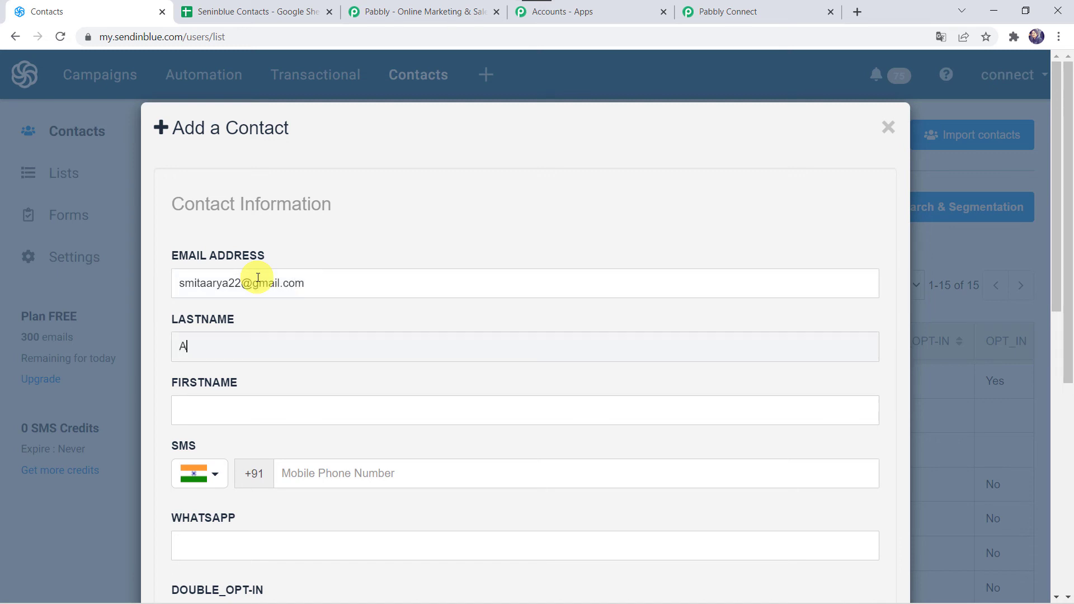
type("Arya")
key("Tab")
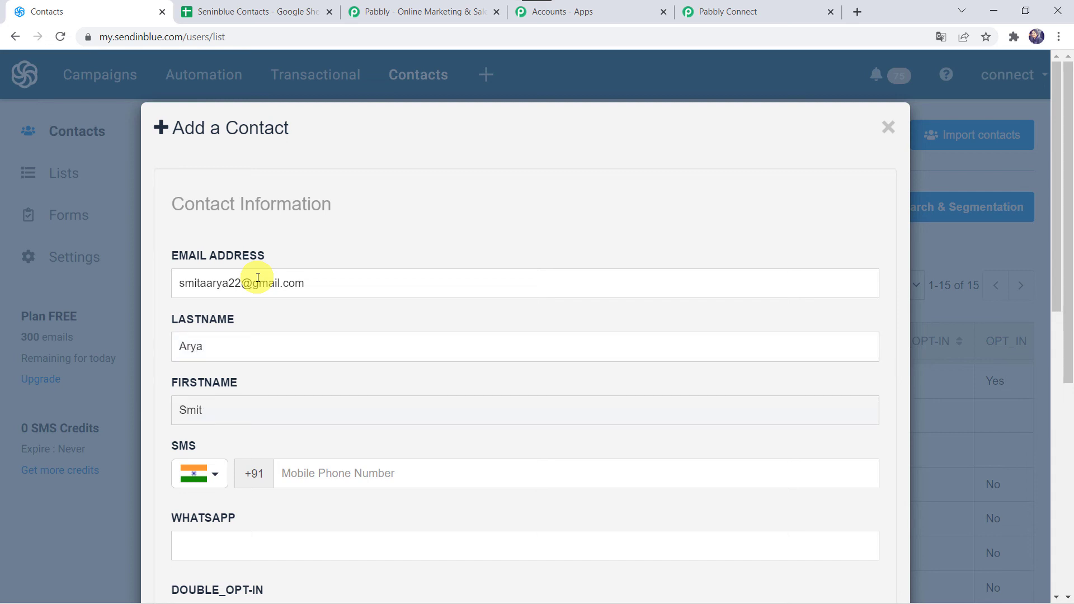
scroll(258, 277, "down", 3)
left_click(322, 297)
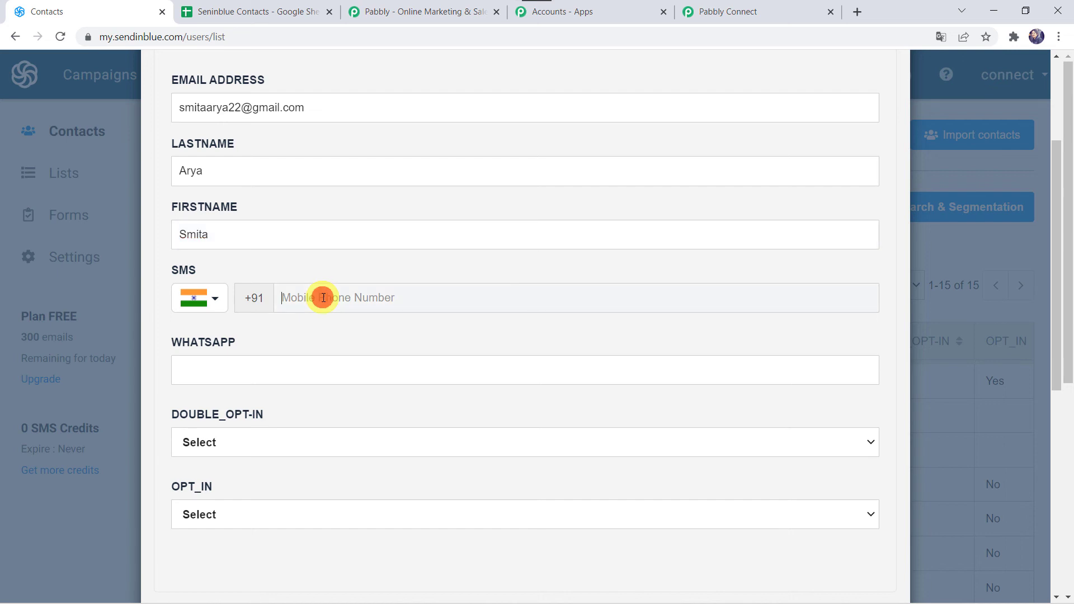
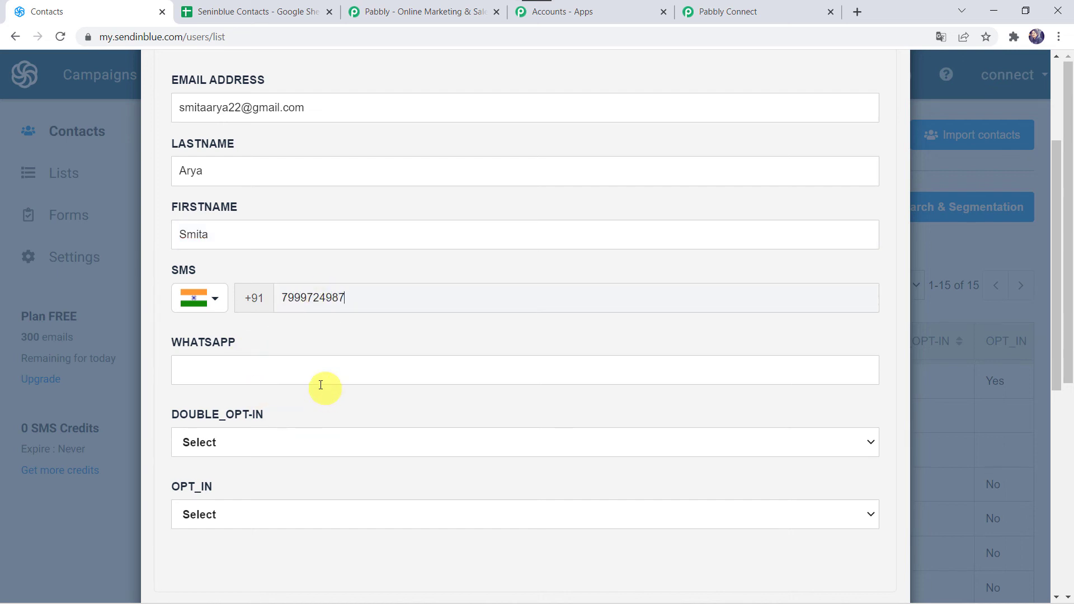
Set the new contact's DOUBLE_OPT-IN and OPT_IN to Yes and assign the contact to the Instamojo Sale list (#10)
scroll(319, 384, "down", 3)
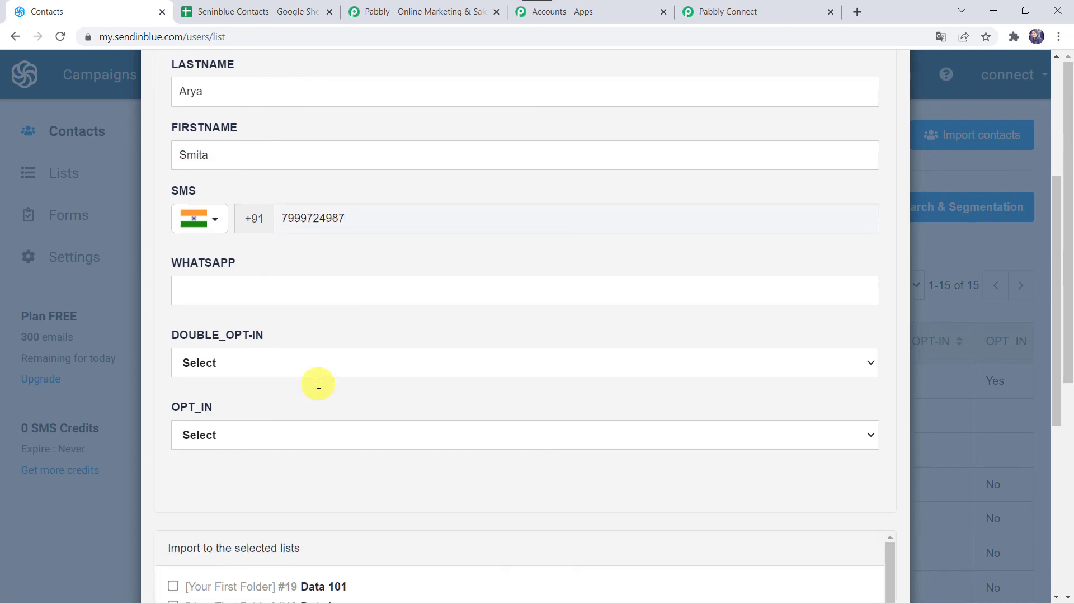
left_click(233, 295)
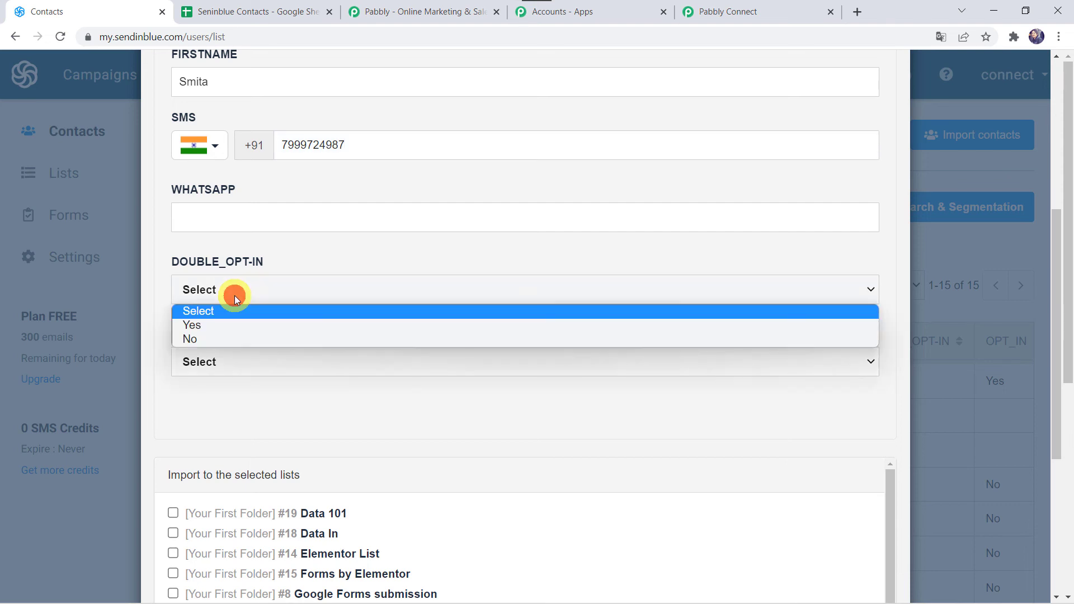
left_click(216, 330)
left_click(216, 360)
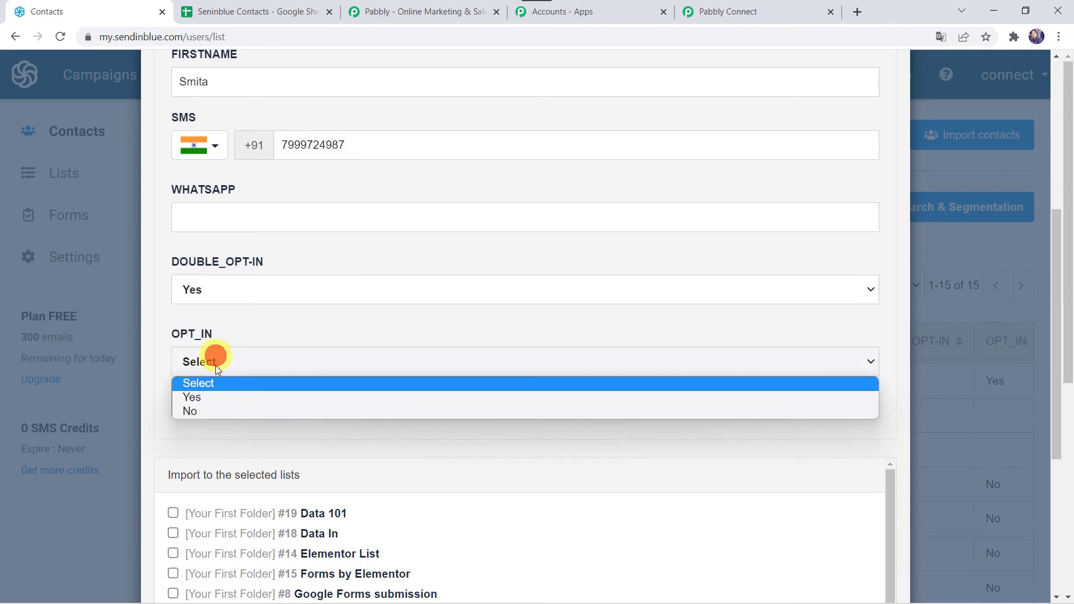
left_click(203, 396)
scroll(304, 398, "down", 4)
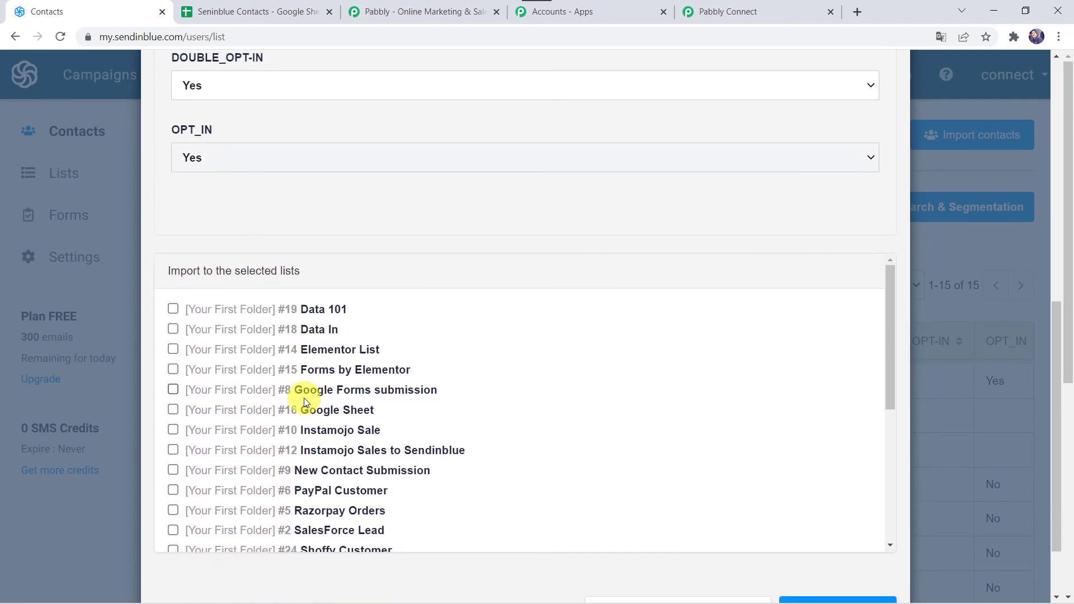
left_click(173, 430)
scroll(470, 271, "down", 3)
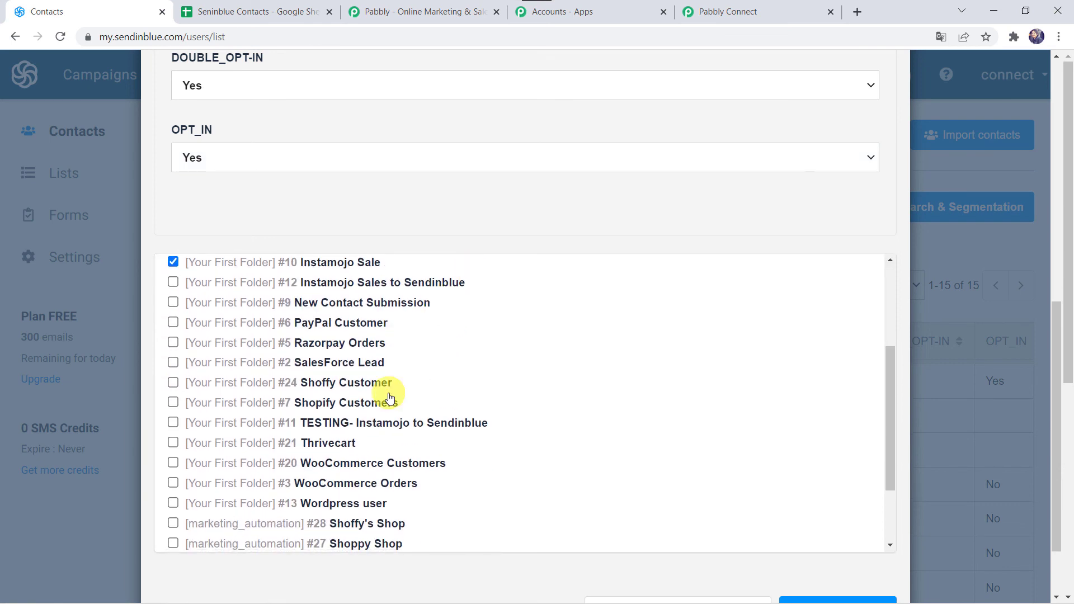
scroll(434, 575, "down", 2)
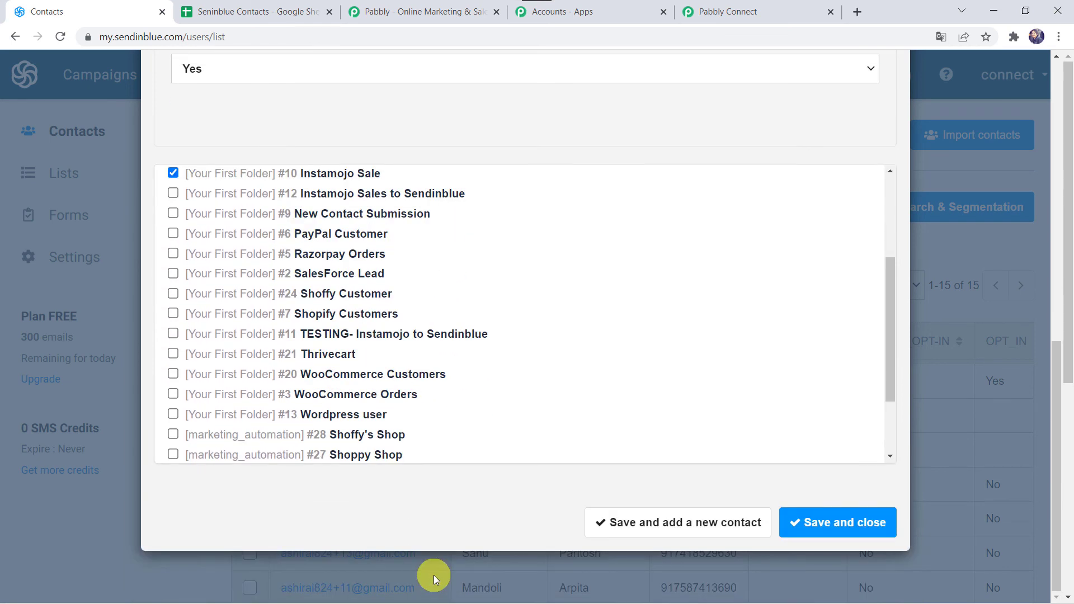
Save the contact with the option to add another, and check the Seninblue Contacts spreadsheet for its row
left_click(695, 528)
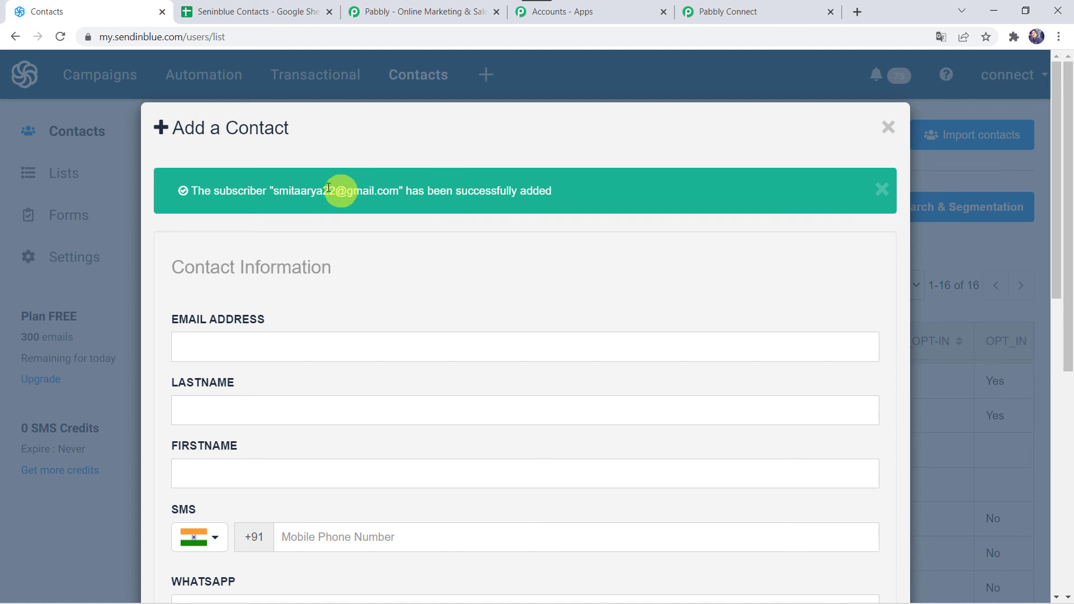
left_click(284, 12)
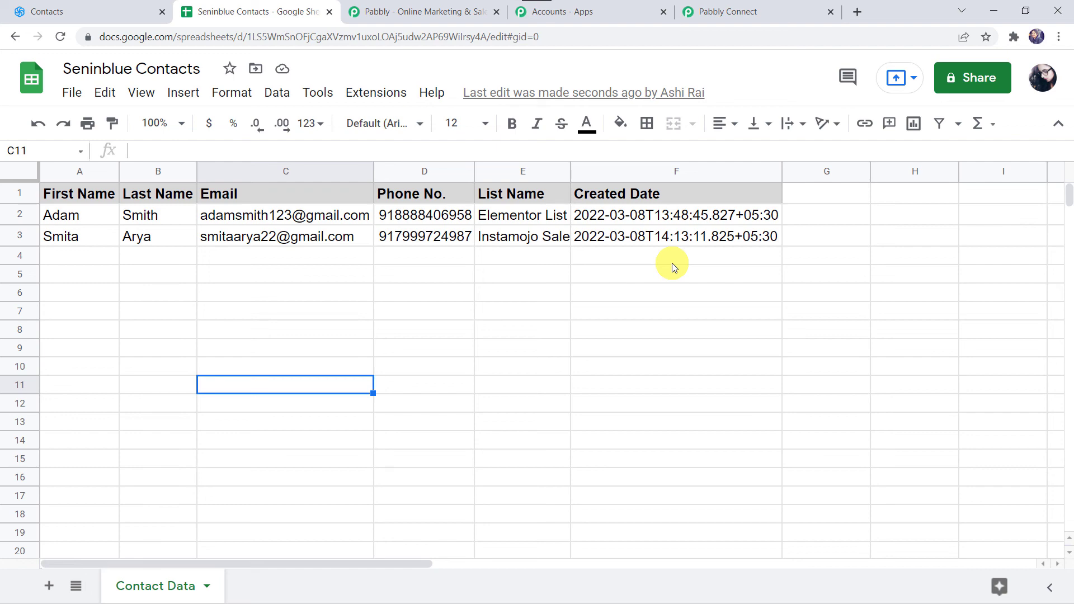
Return to the Pabbly Connect workflow and collapse its Get a Contact Information and New Contact Added to a List steps for an overview
left_click(755, 10)
scroll(466, 495, "up", 10)
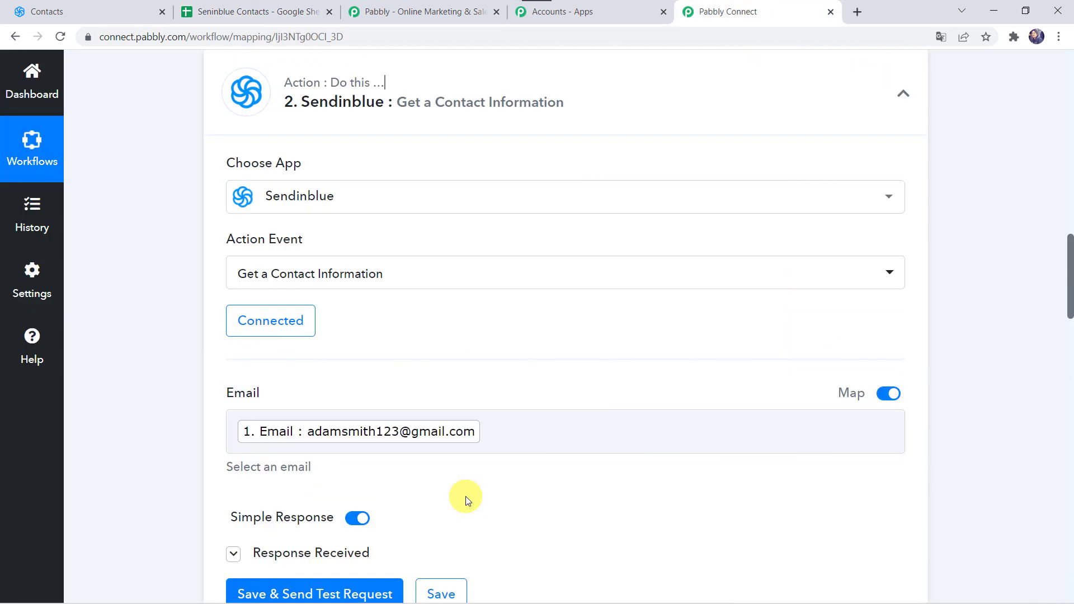
left_click(498, 324)
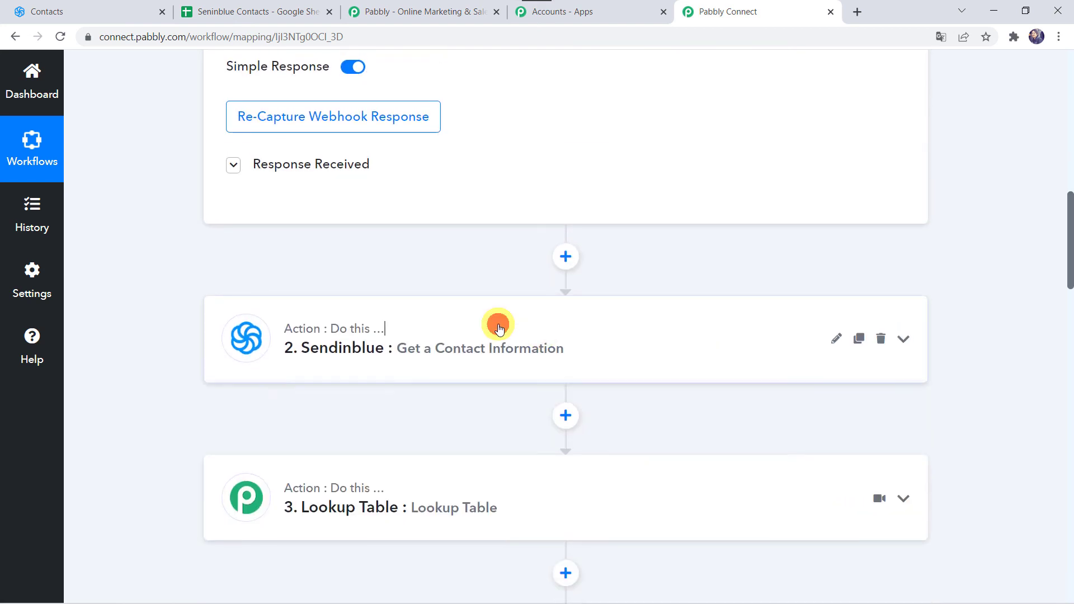
scroll(542, 226, "up", 10)
left_click(542, 226)
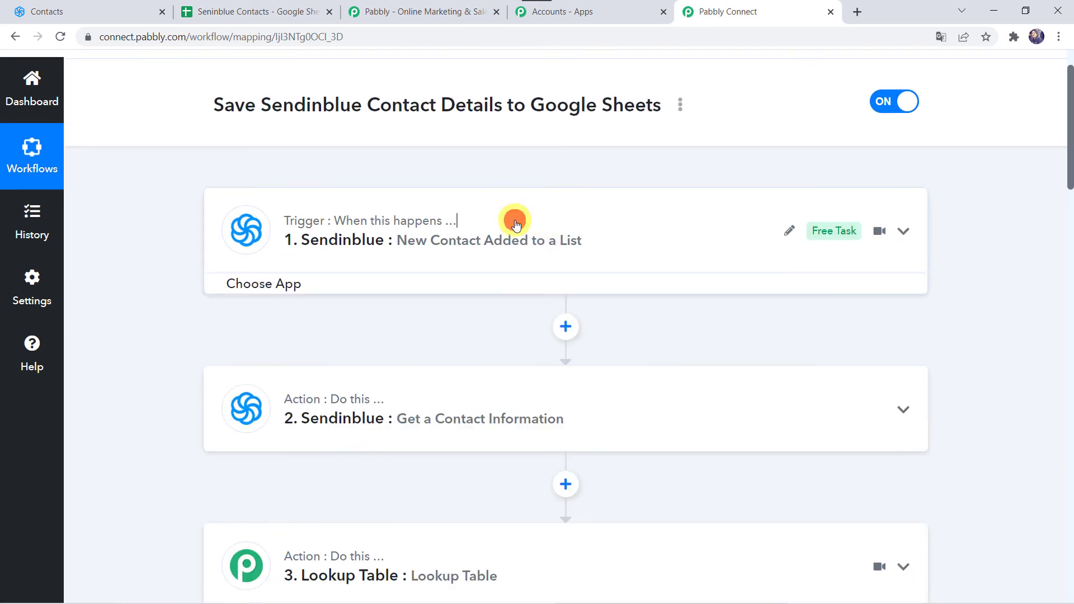
scroll(374, 296, "up", 1)
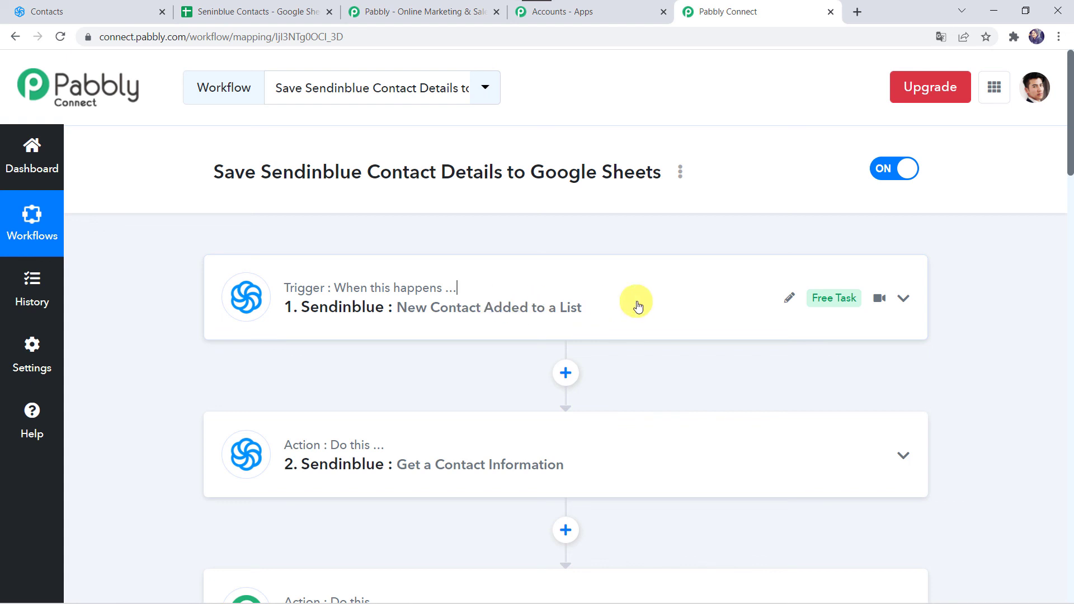
scroll(574, 312, "down", 1)
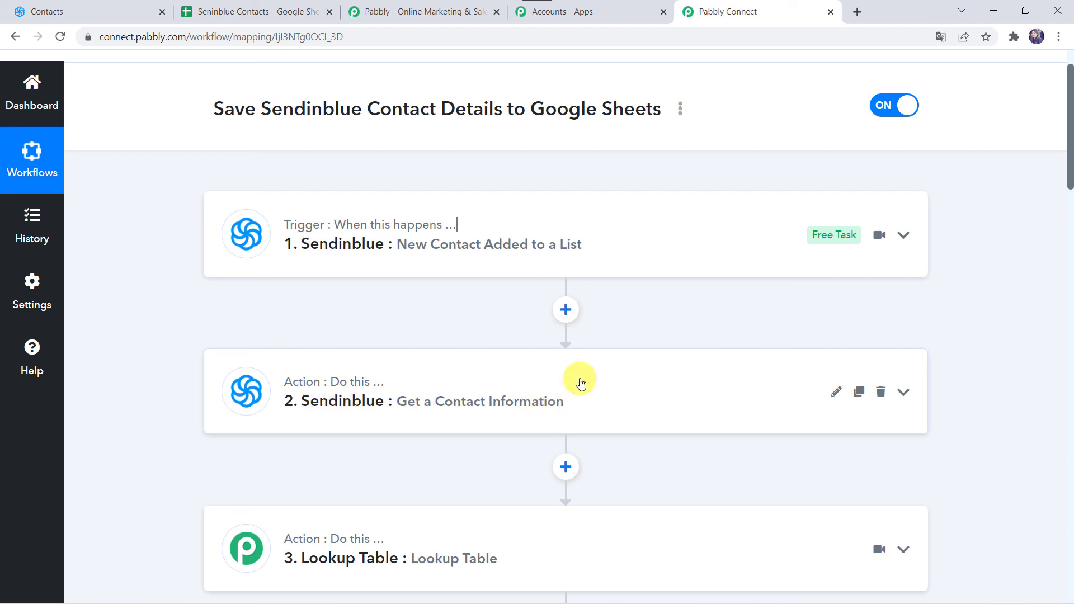
scroll(597, 403, "down", 2)
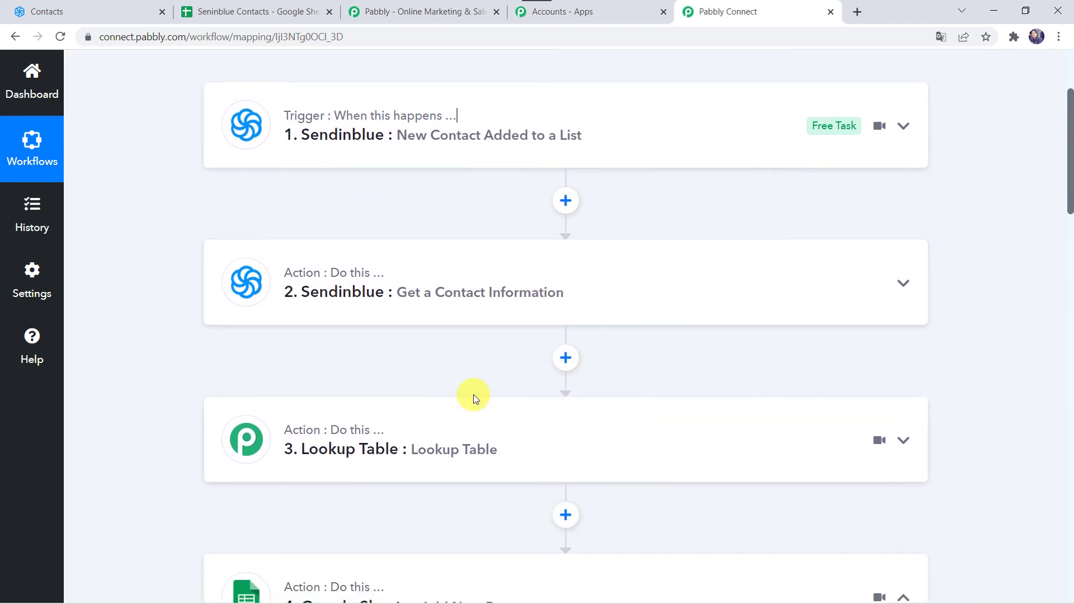
Expand the Lookup Table step and examine its list ID labels, list name values and mapped Lookup Key
left_click(488, 447)
scroll(488, 447, "down", 8)
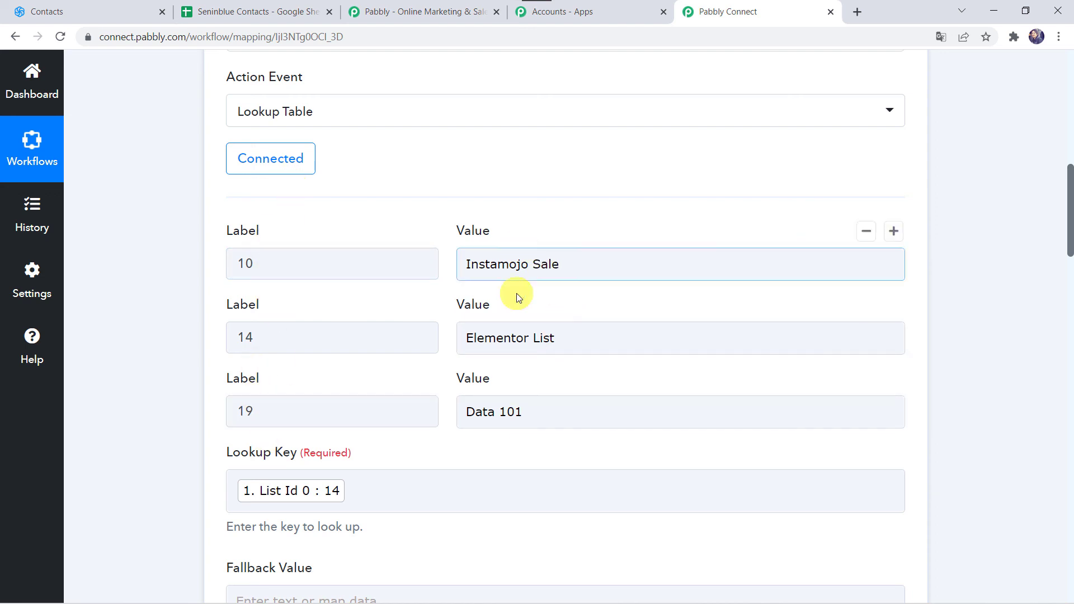
scroll(492, 444, "down", 1)
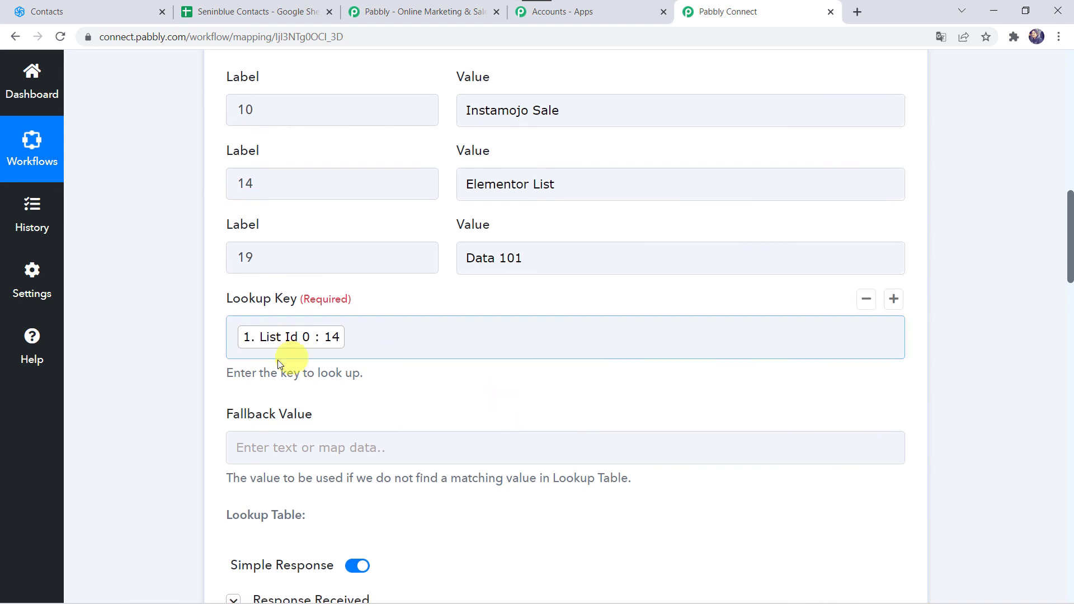
left_click(259, 344)
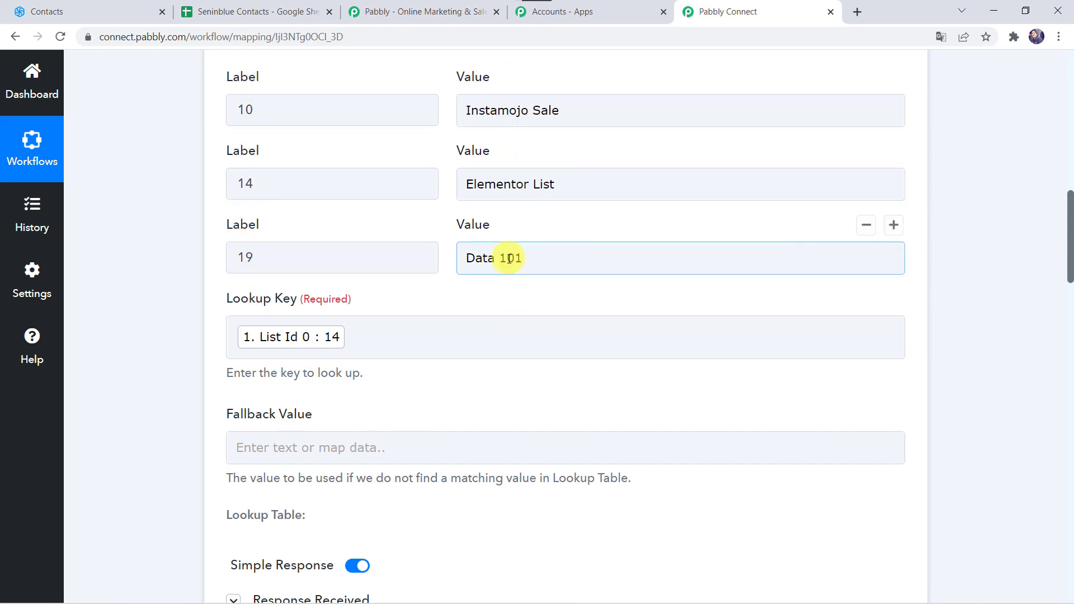
scroll(210, 492, "down", 1)
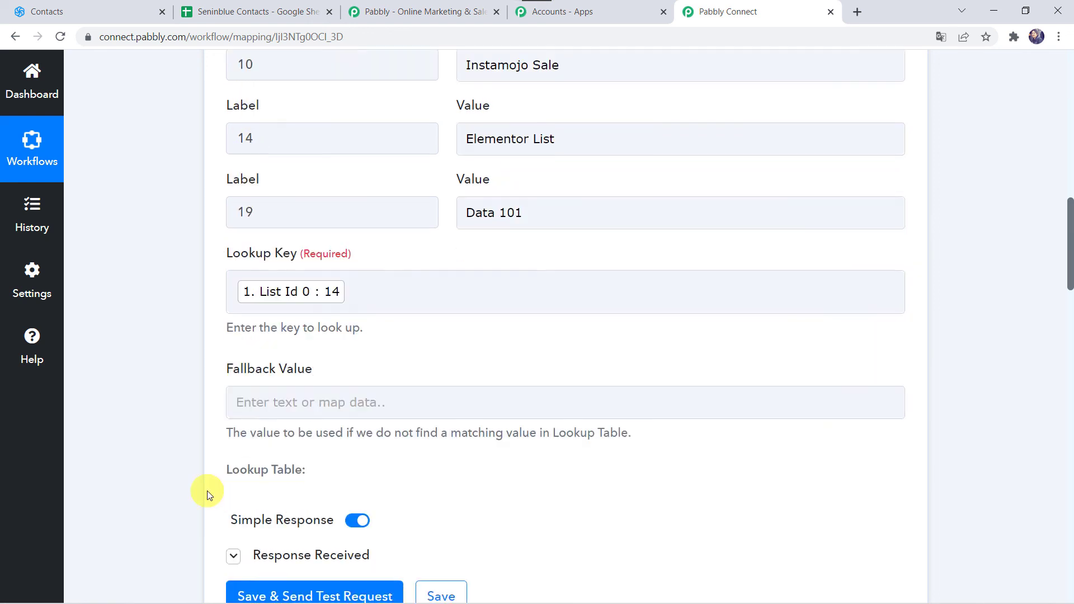
scroll(211, 492, "up", 4)
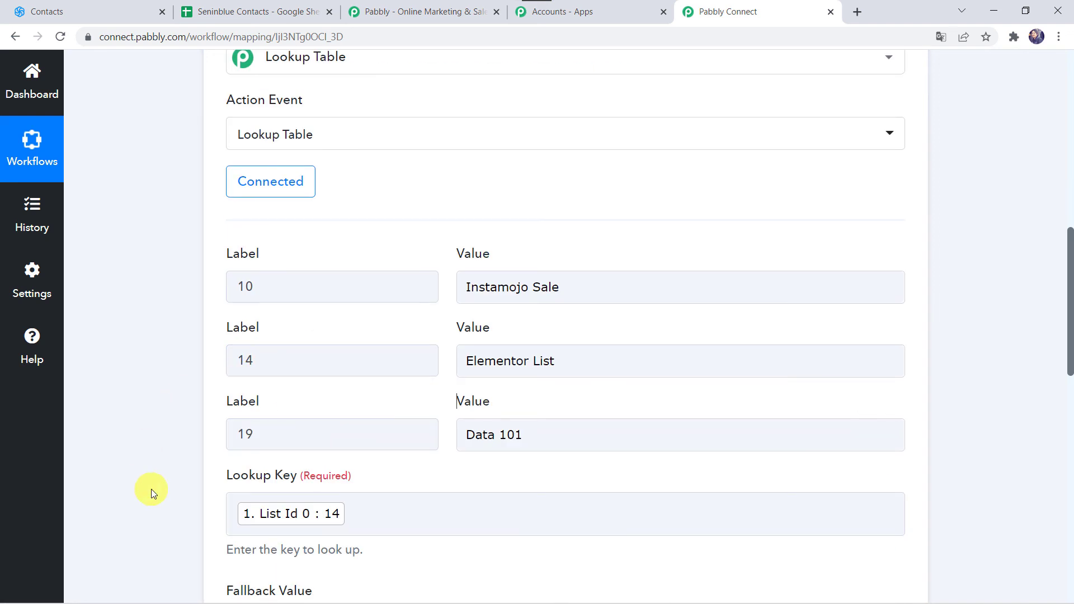
scroll(151, 489, "down", 6)
scroll(360, 492, "down", 4)
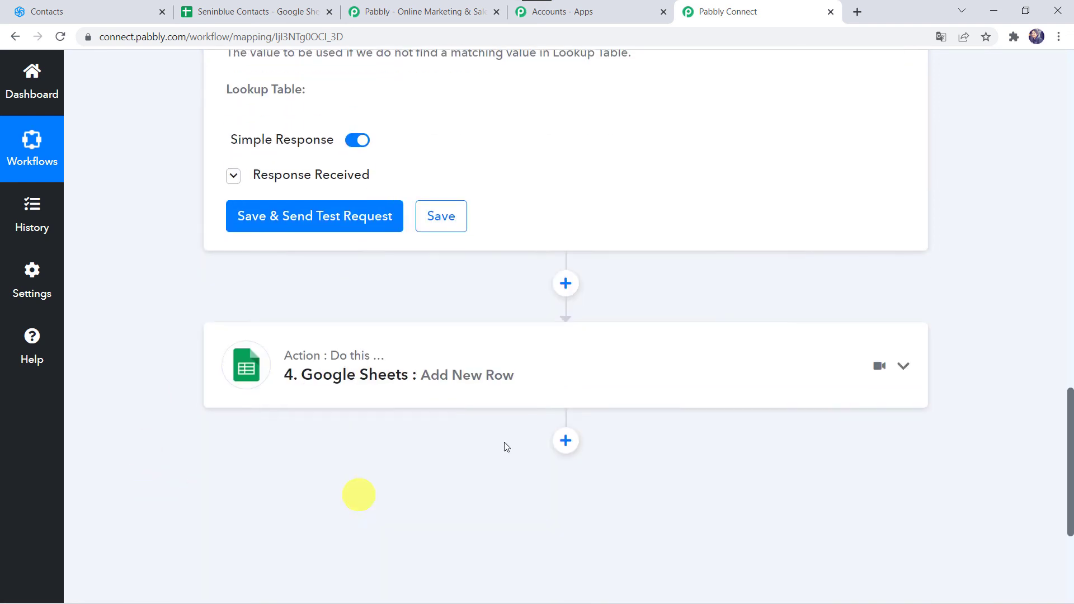
scroll(407, 379, "up", 10)
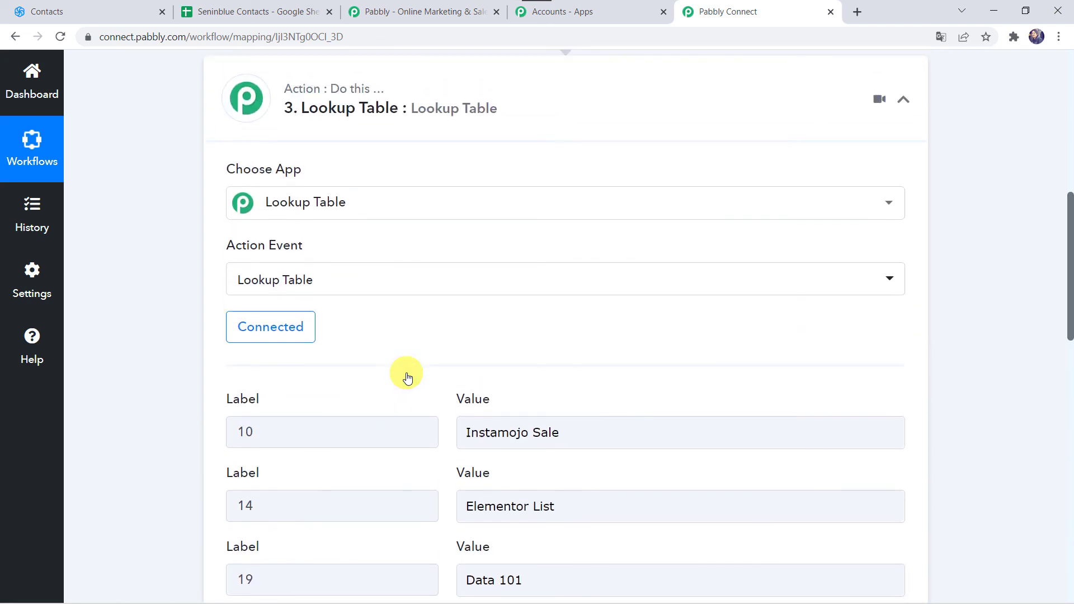
Collapse the Lookup Table step and review the workflow's sequence from the Sendinblue trigger to the Google Sheets action
left_click(390, 126)
scroll(391, 120, "up", 8)
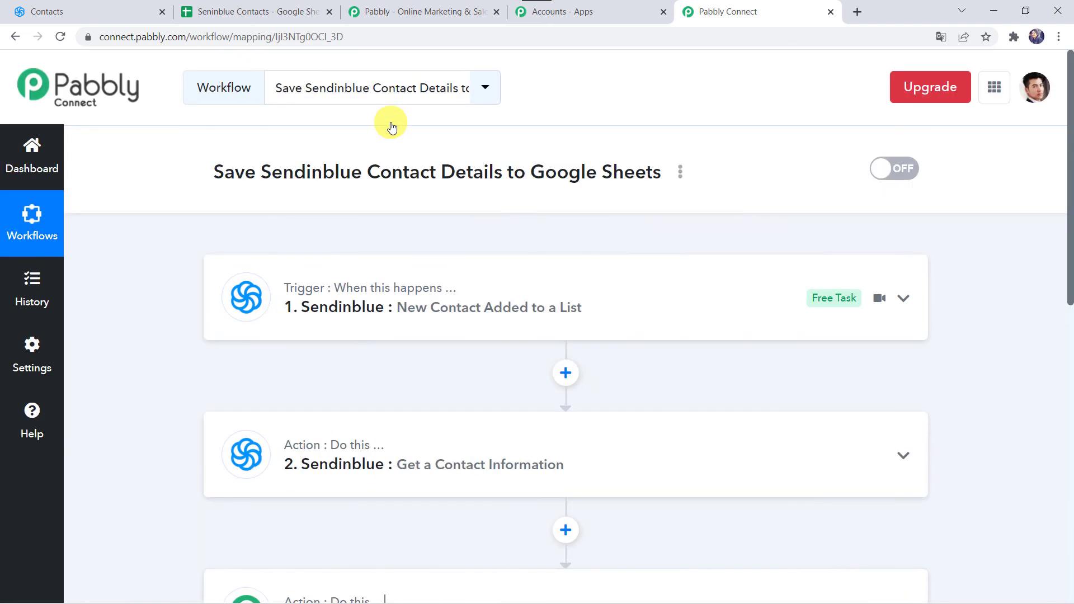
scroll(332, 291, "down", 3)
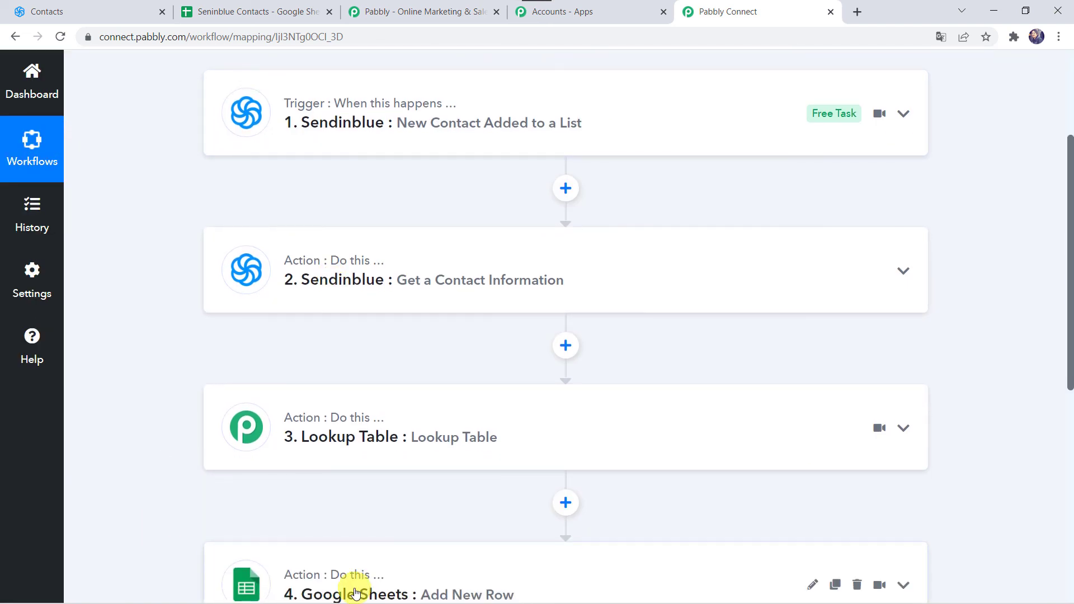
scroll(178, 194, "up", 3)
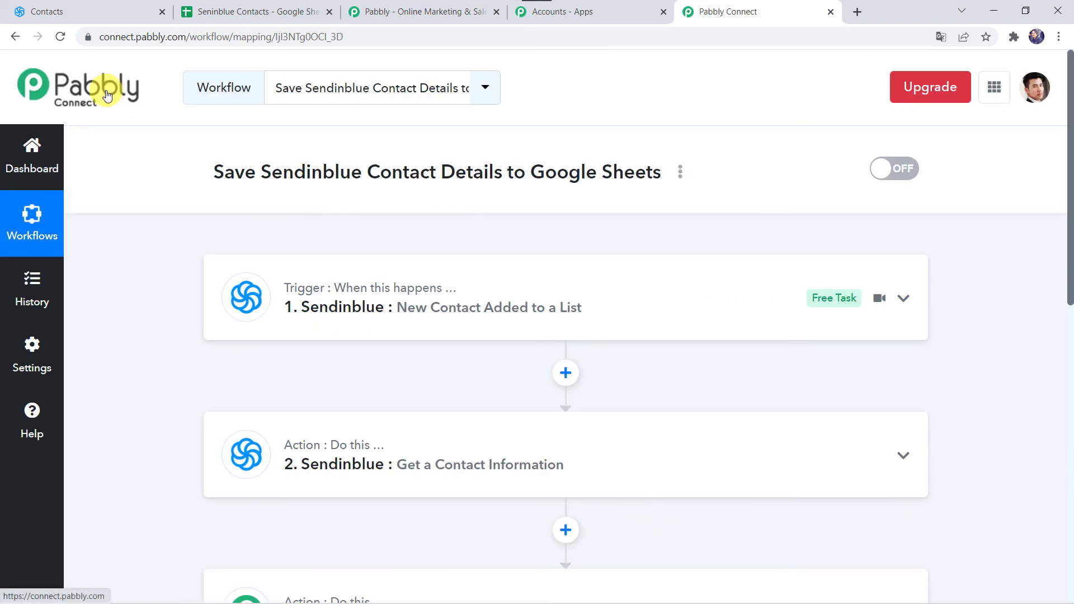